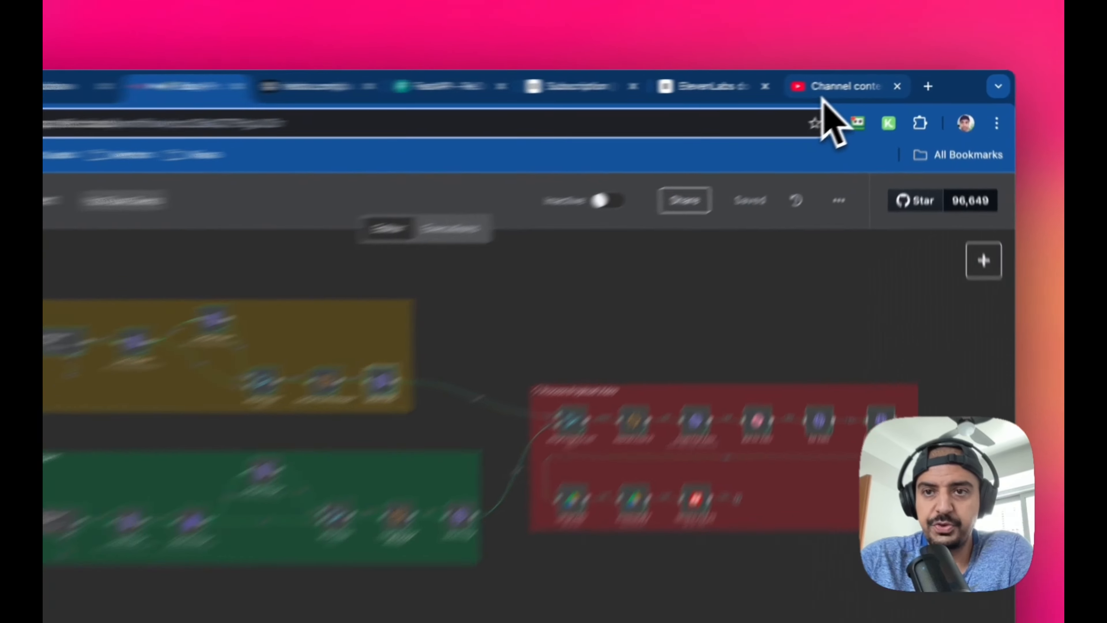
{"action": "left_click", "coordinate": [868, 81]}
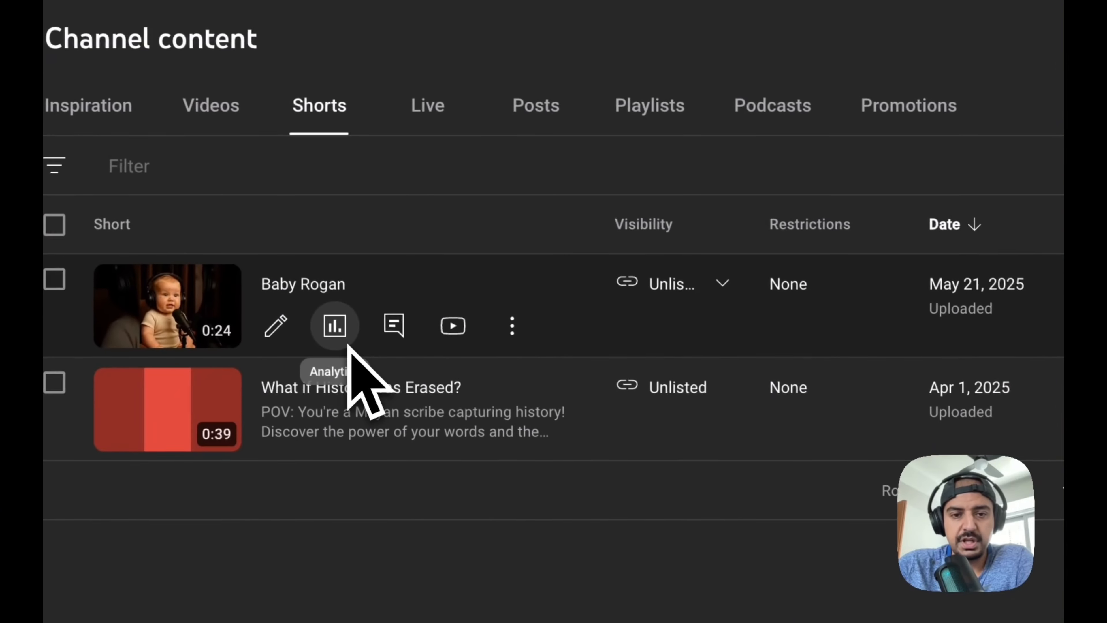
{"action": "left_click", "coordinate": [464, 333]}
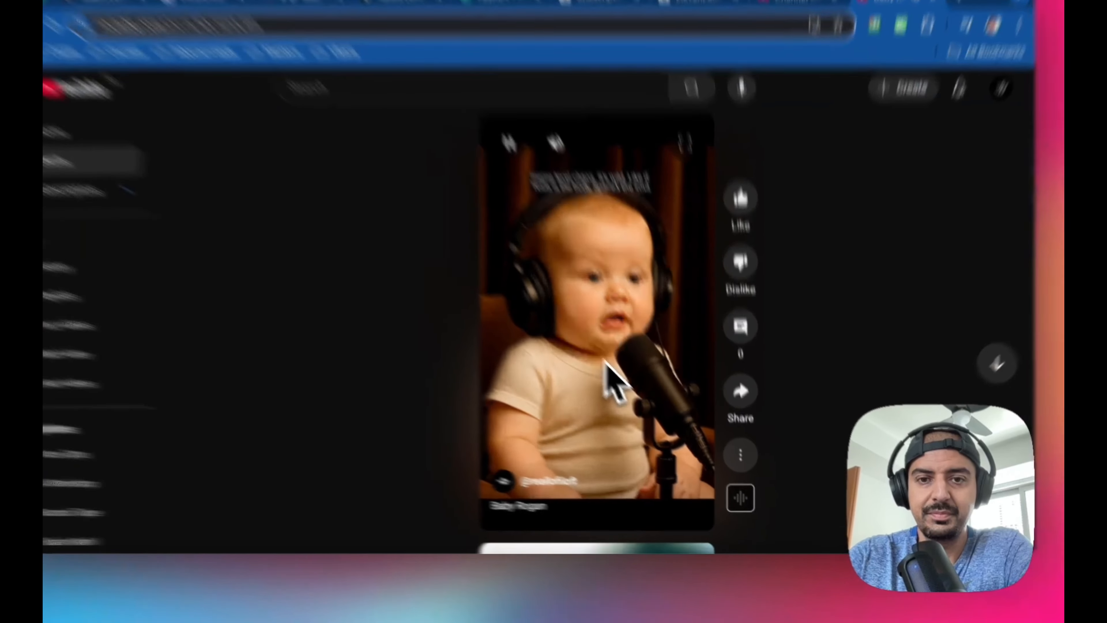
{"action": "left_click", "coordinate": [634, 388]}
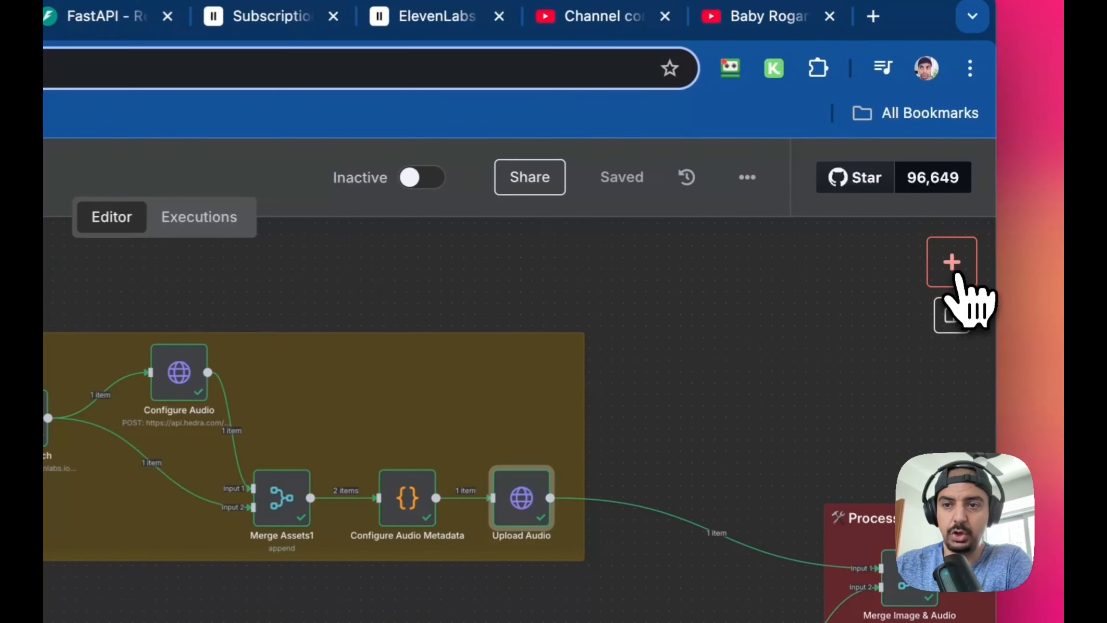
Switch to the n8n workflow, search the node library for "form" and close the search
{"action": "left_click", "coordinate": [973, 206]}
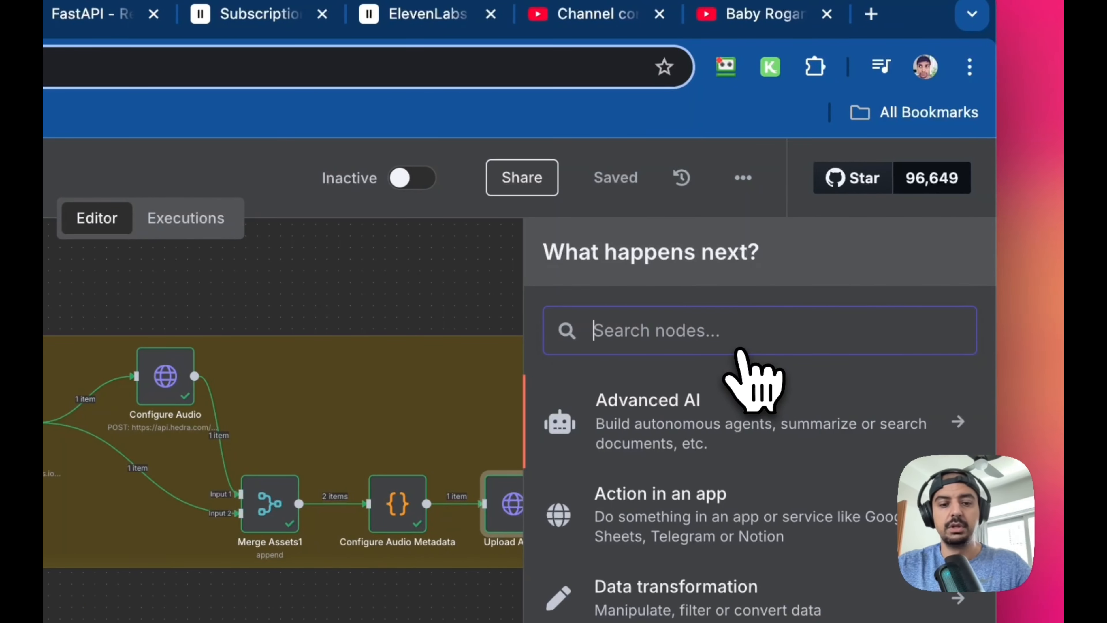
{"action": "type", "text": "form"}
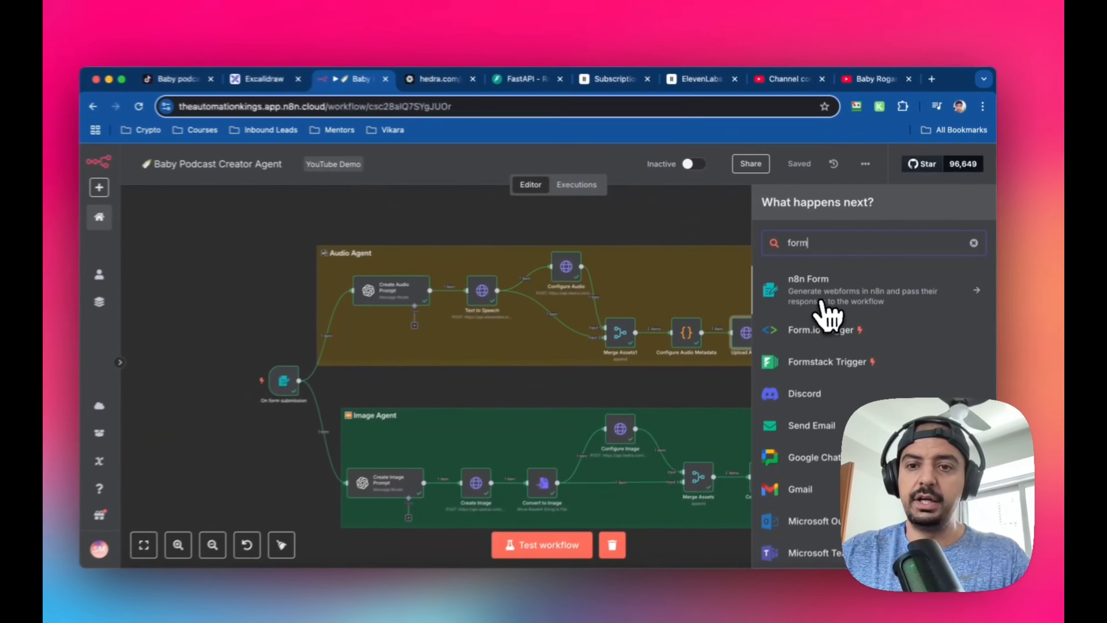
{"action": "left_click", "coordinate": [282, 283]}
Open the On form submission trigger and examine its form title, description and the Race dropdown field with its options
{"action": "left_click", "coordinate": [315, 370]}
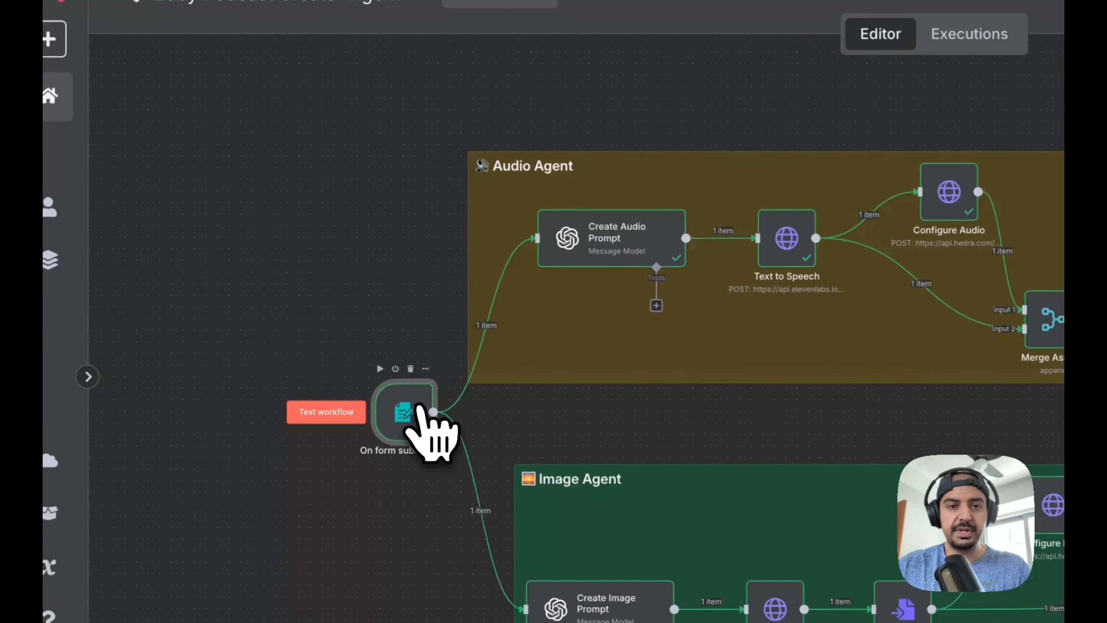
{"action": "double_click", "coordinate": [420, 409]}
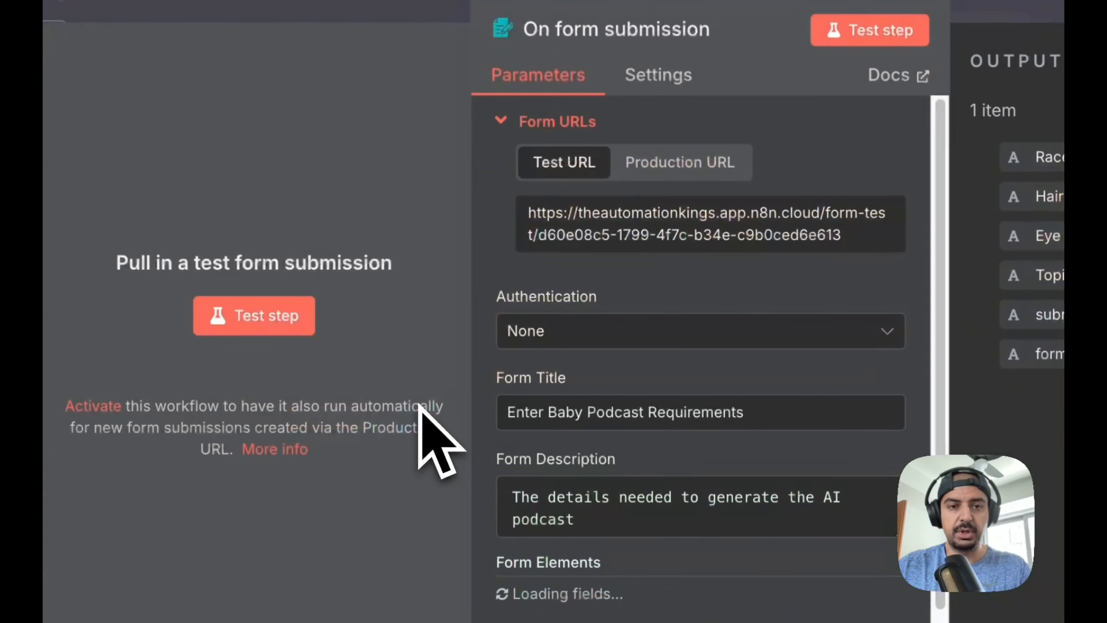
{"action": "scroll", "coordinate": [734, 338], "scroll_direction": "down", "scroll_amount": 1}
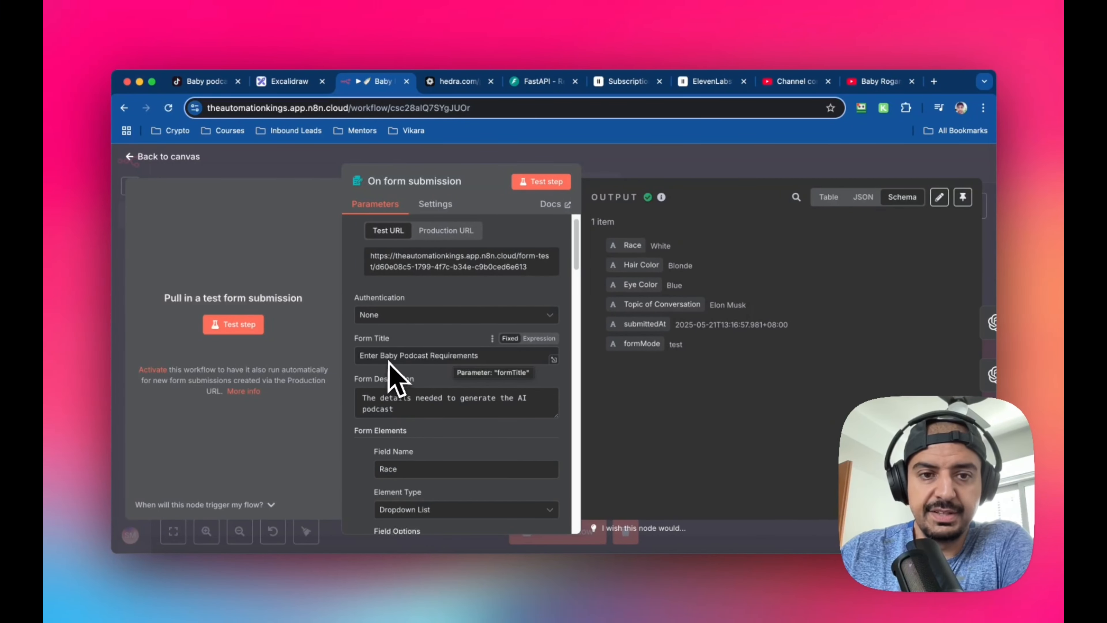
{"action": "scroll", "coordinate": [518, 352], "scroll_direction": "down", "scroll_amount": 3}
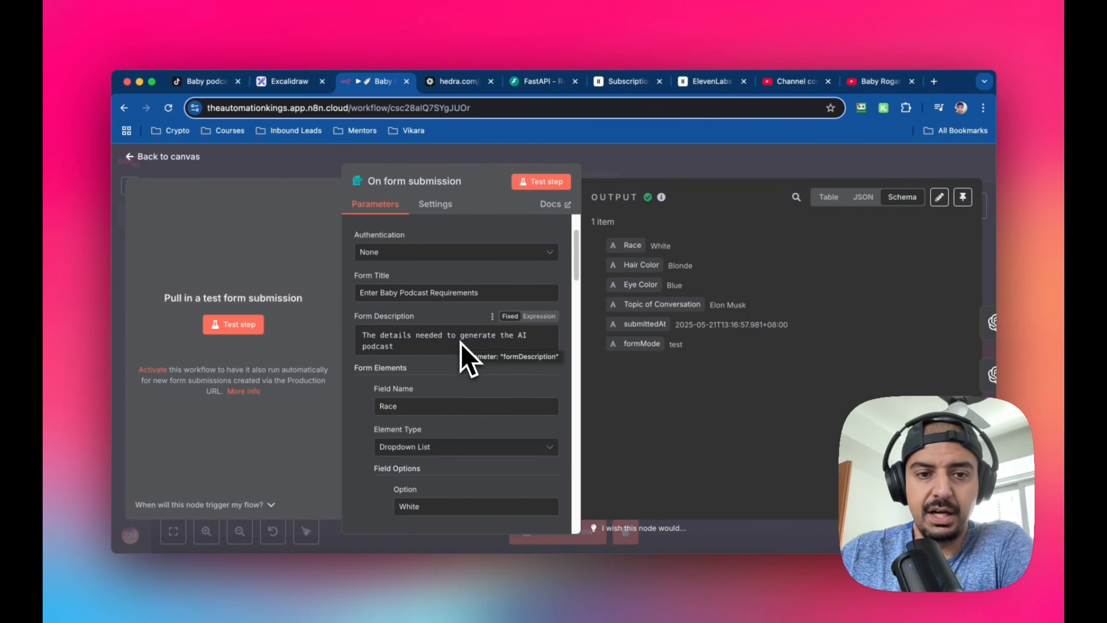
{"action": "scroll", "coordinate": [458, 351], "scroll_direction": "down", "scroll_amount": 4}
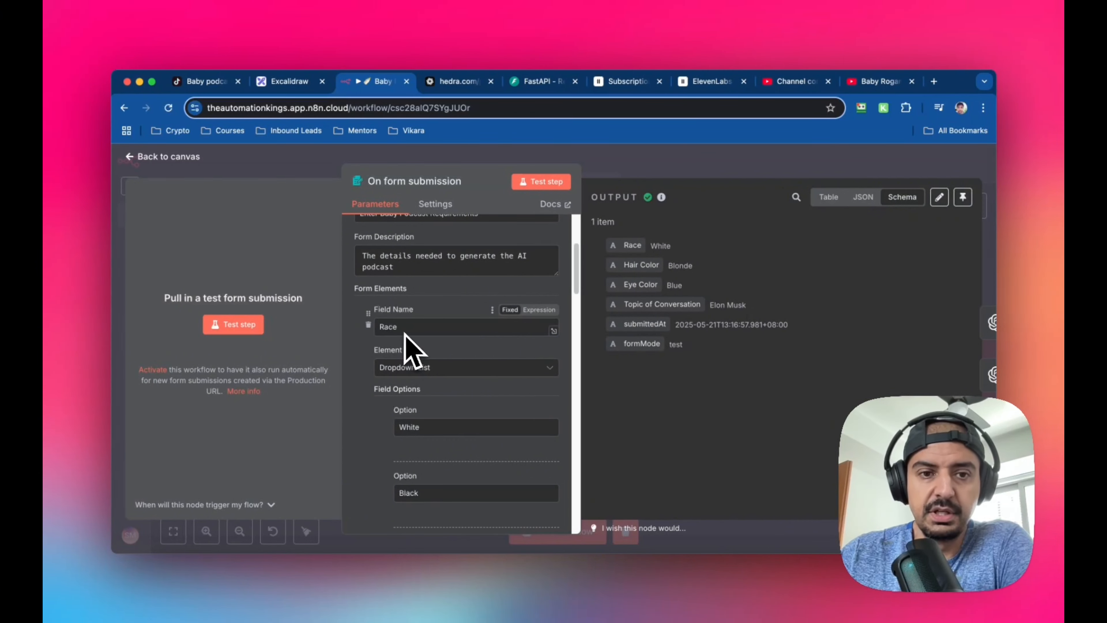
{"action": "scroll", "coordinate": [532, 382], "scroll_direction": "down", "scroll_amount": 3}
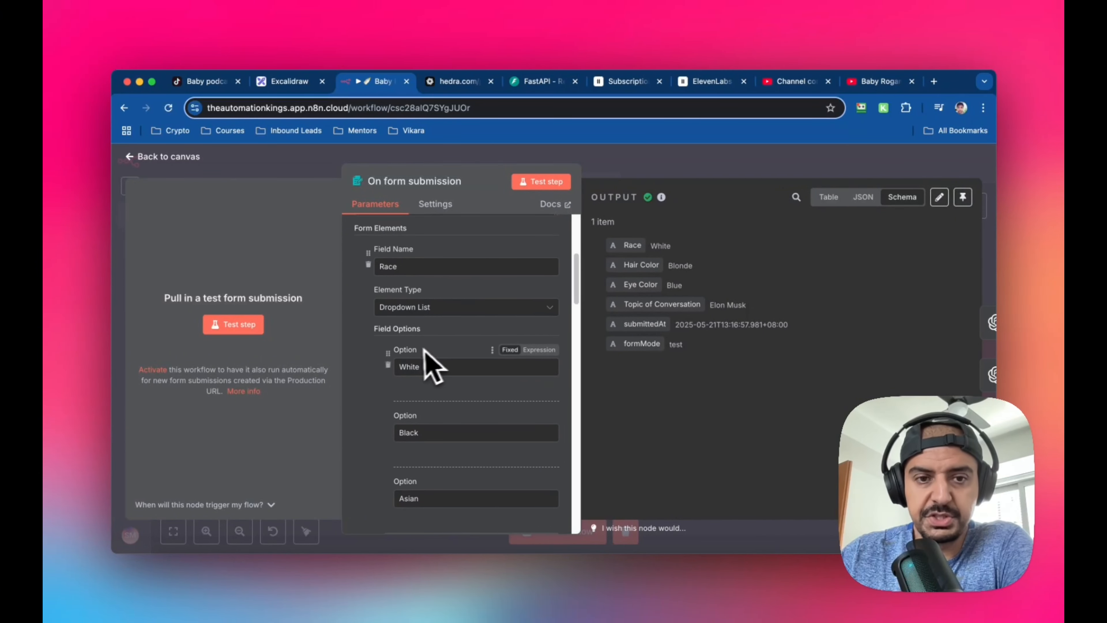
{"action": "scroll", "coordinate": [431, 370], "scroll_direction": "down", "scroll_amount": 2}
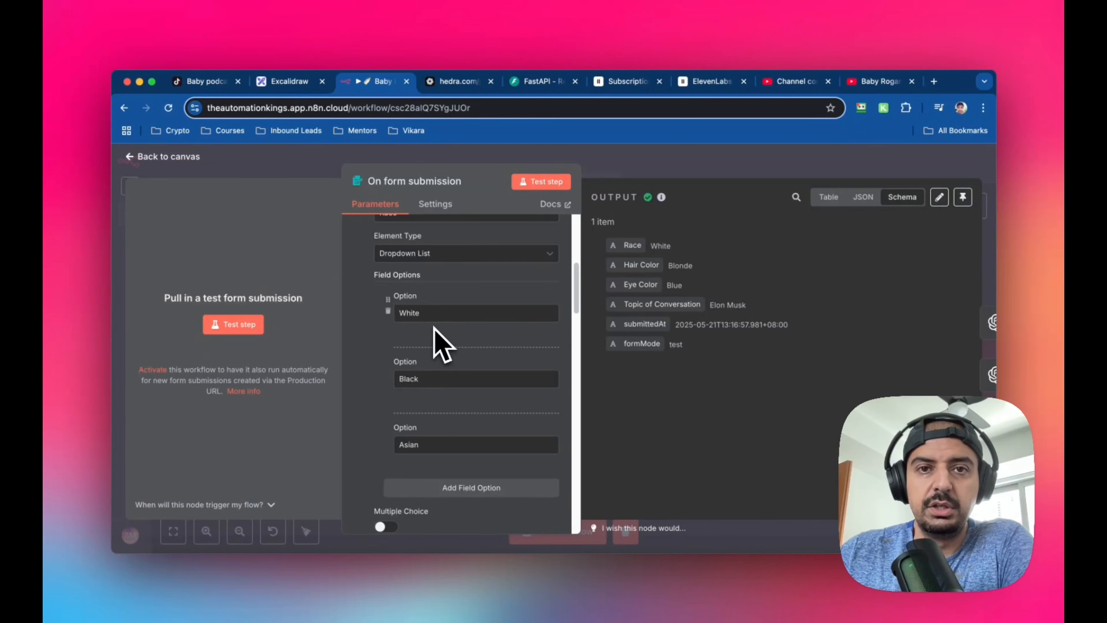
{"action": "scroll", "coordinate": [435, 327], "scroll_direction": "down", "scroll_amount": 4}
{"action": "scroll", "coordinate": [438, 342], "scroll_direction": "down", "scroll_amount": 2}
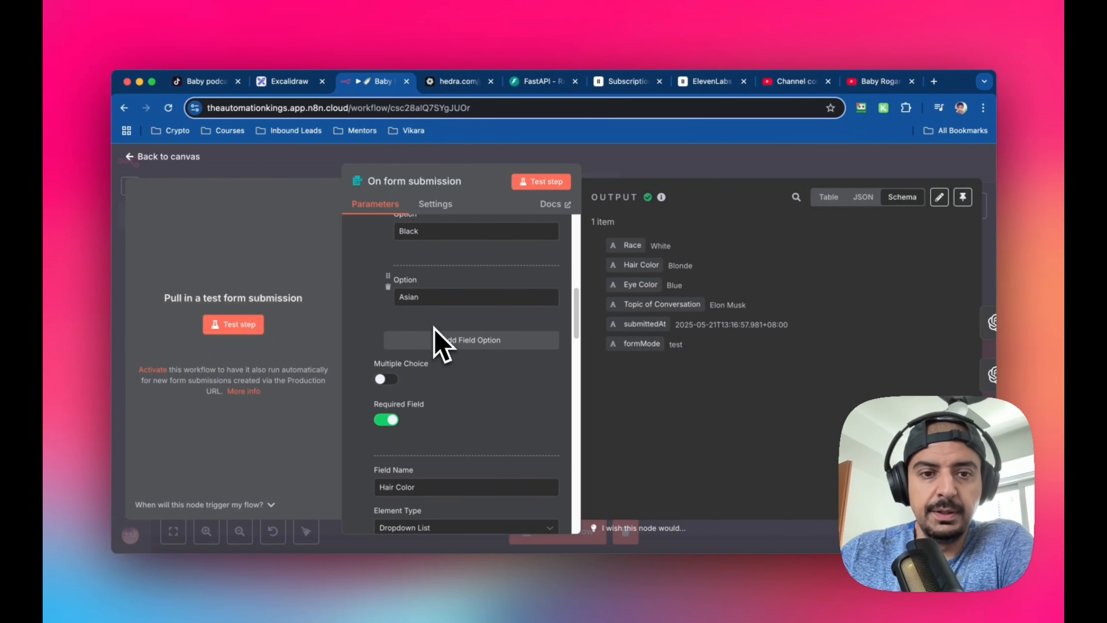
Examine the form trigger's Hair Color, Eye Color and Topic of Conversation fields, and return to the canvas
{"action": "scroll", "coordinate": [462, 390], "scroll_direction": "down", "scroll_amount": 4}
{"action": "scroll", "coordinate": [464, 367], "scroll_direction": "down", "scroll_amount": 2}
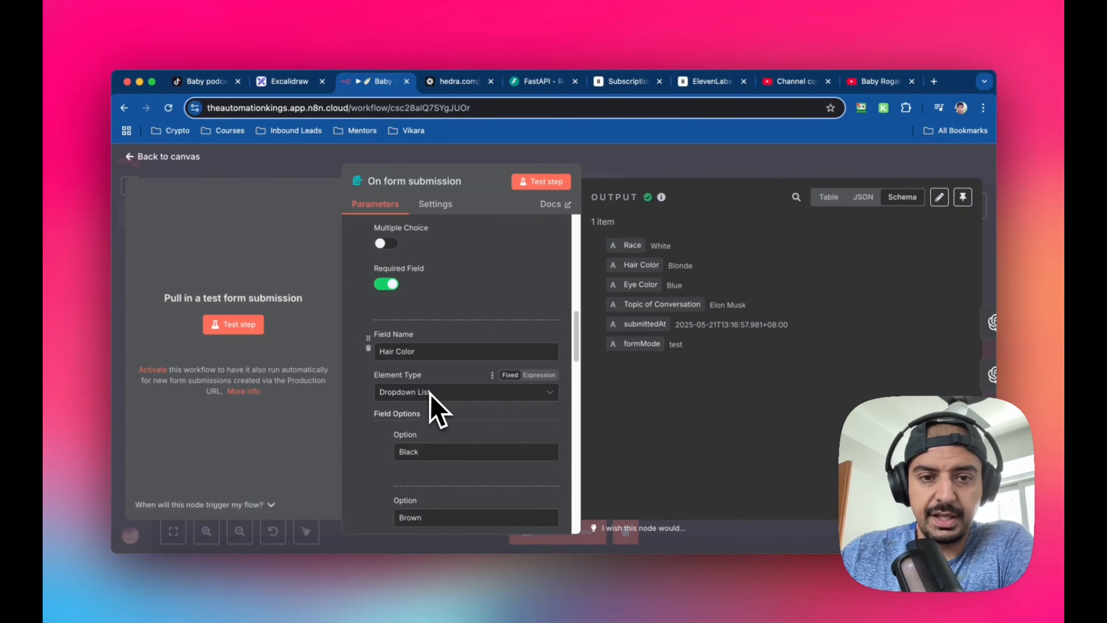
{"action": "scroll", "coordinate": [438, 392], "scroll_direction": "down", "scroll_amount": 3}
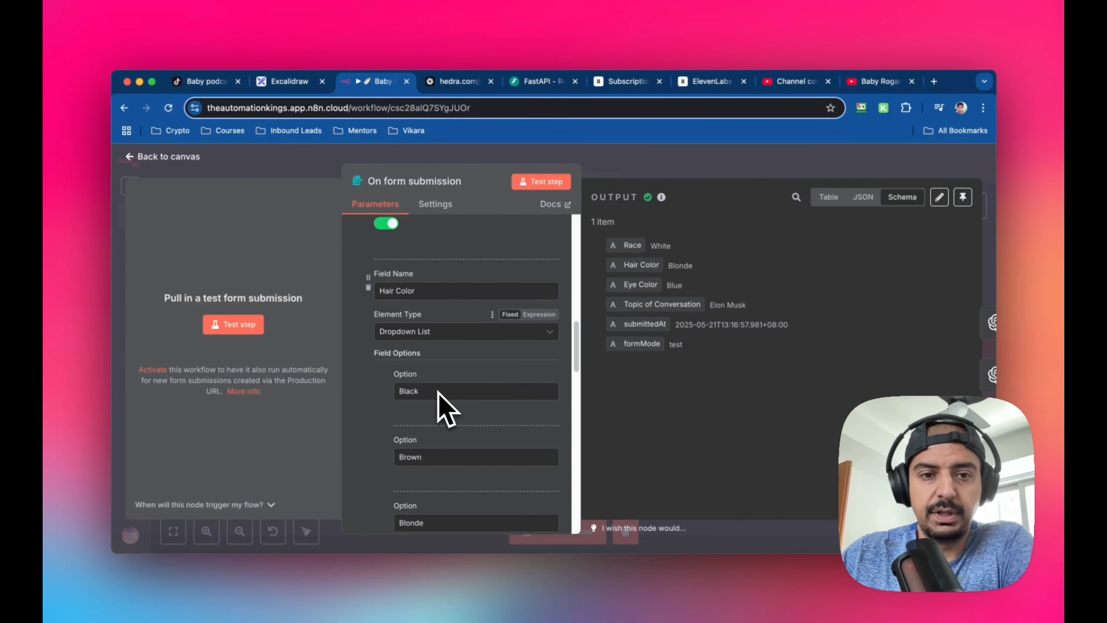
{"action": "scroll", "coordinate": [457, 397], "scroll_direction": "down", "scroll_amount": 5}
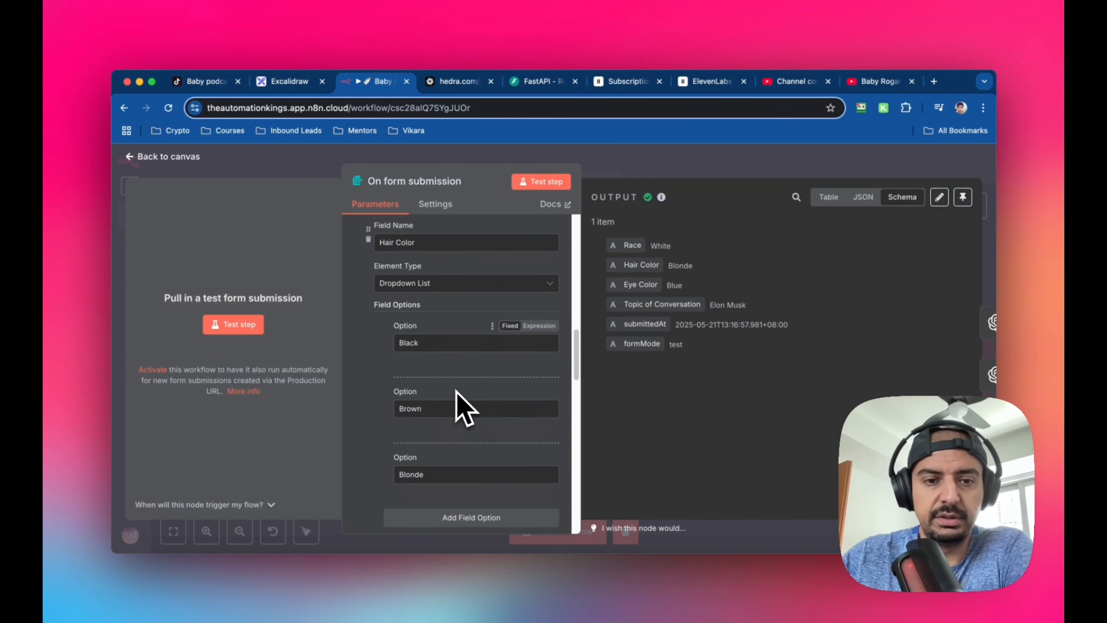
{"action": "scroll", "coordinate": [458, 397], "scroll_direction": "down", "scroll_amount": 9}
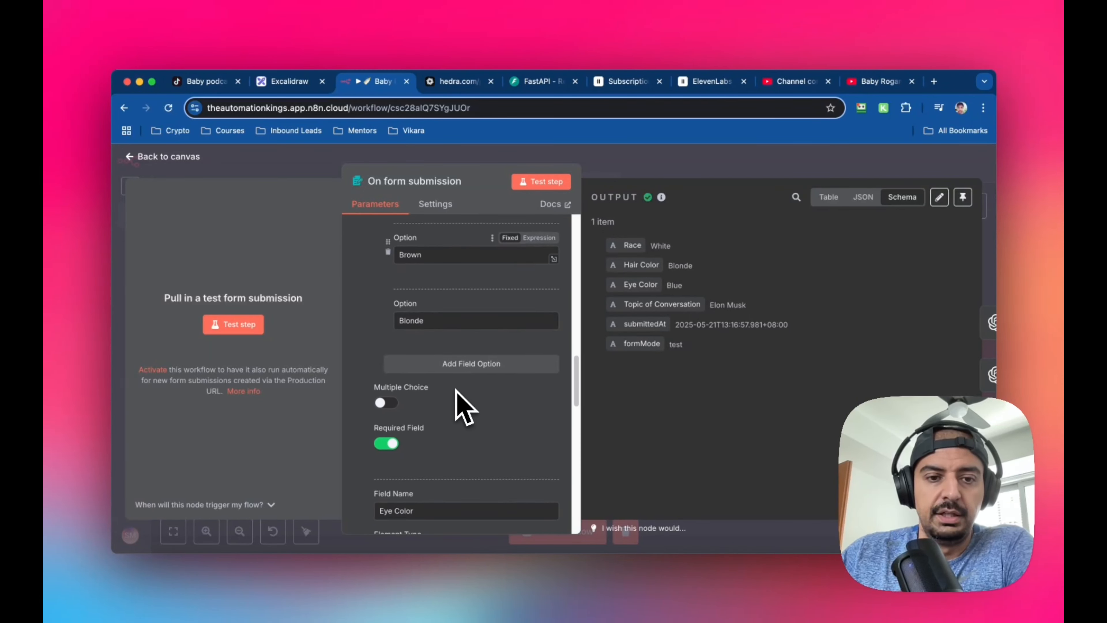
{"action": "scroll", "coordinate": [425, 368], "scroll_direction": "down", "scroll_amount": 5}
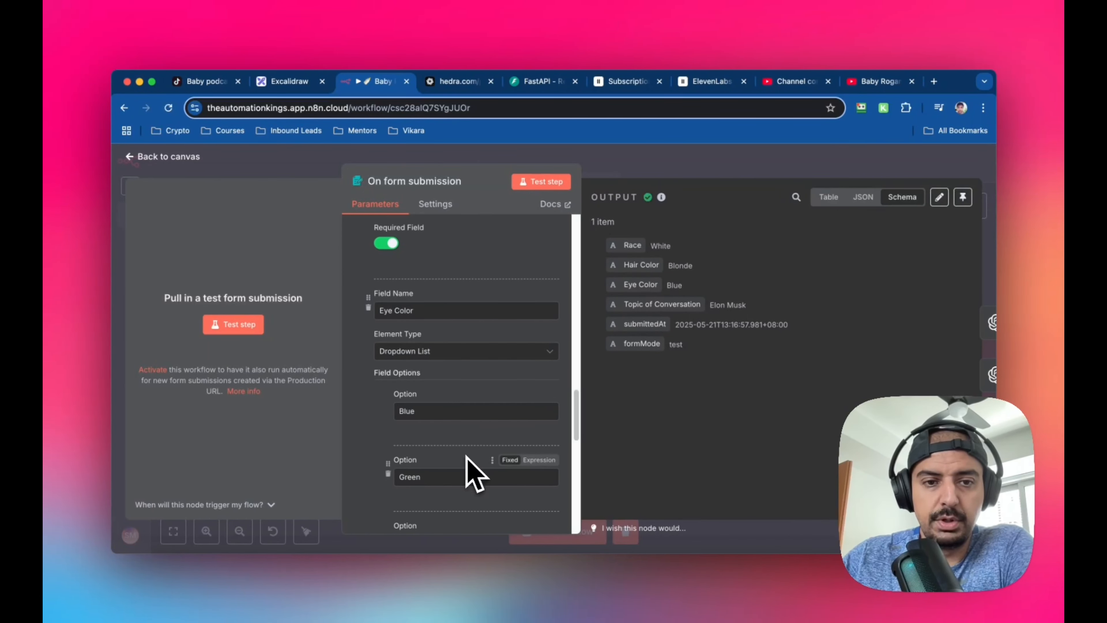
{"action": "scroll", "coordinate": [438, 416], "scroll_direction": "down", "scroll_amount": 3}
{"action": "scroll", "coordinate": [440, 425], "scroll_direction": "down", "scroll_amount": 5}
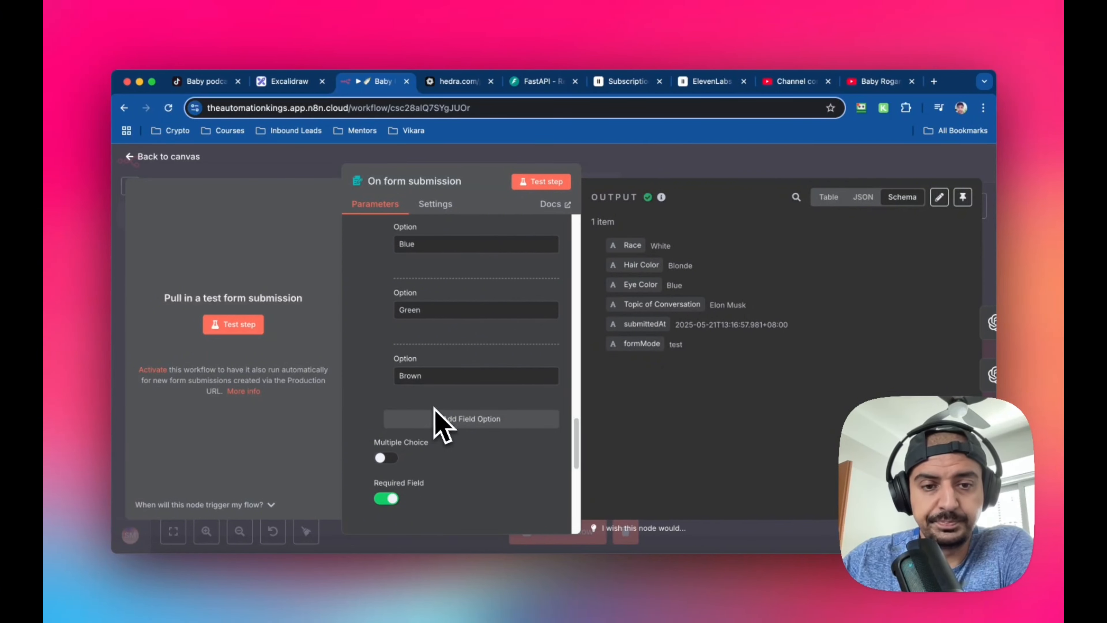
{"action": "scroll", "coordinate": [435, 408], "scroll_direction": "down", "scroll_amount": 5}
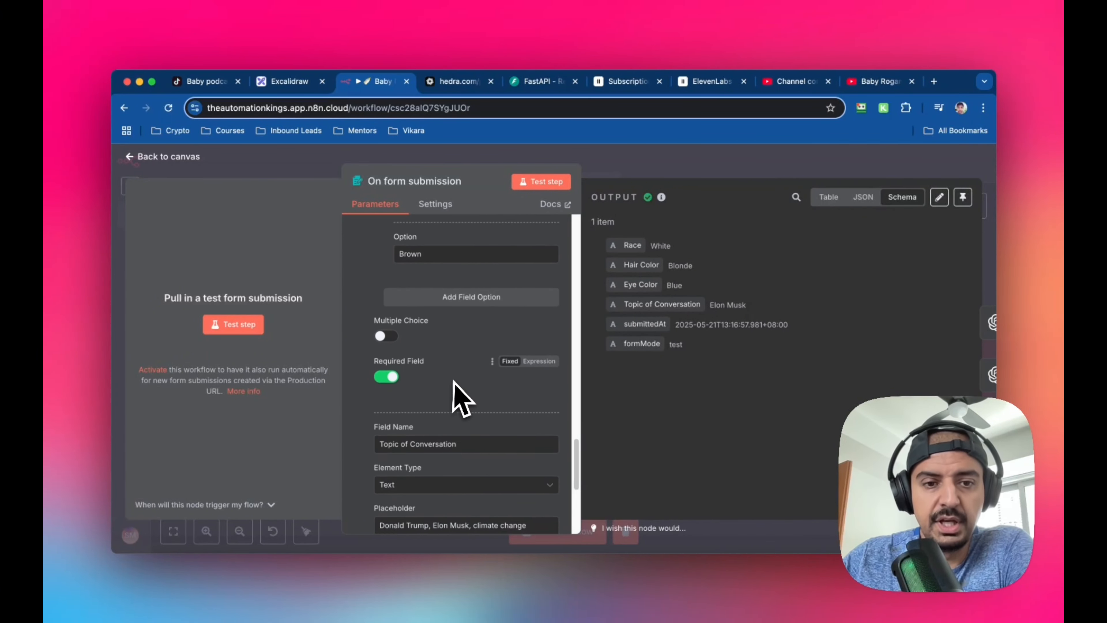
{"action": "scroll", "coordinate": [462, 397], "scroll_direction": "down", "scroll_amount": 7}
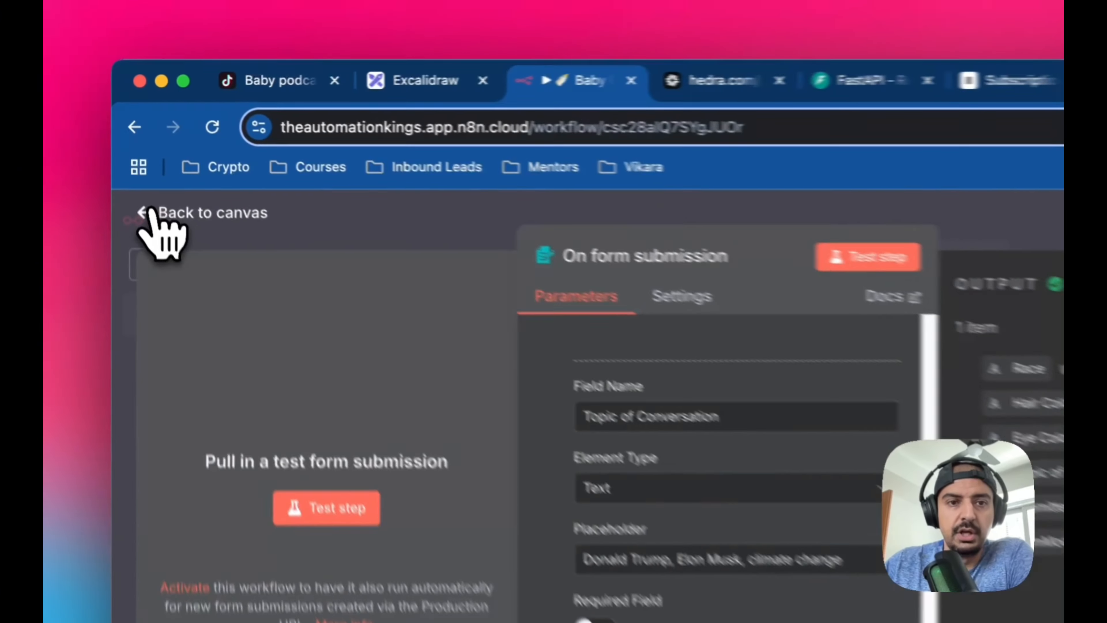
{"action": "left_click", "coordinate": [131, 157]}
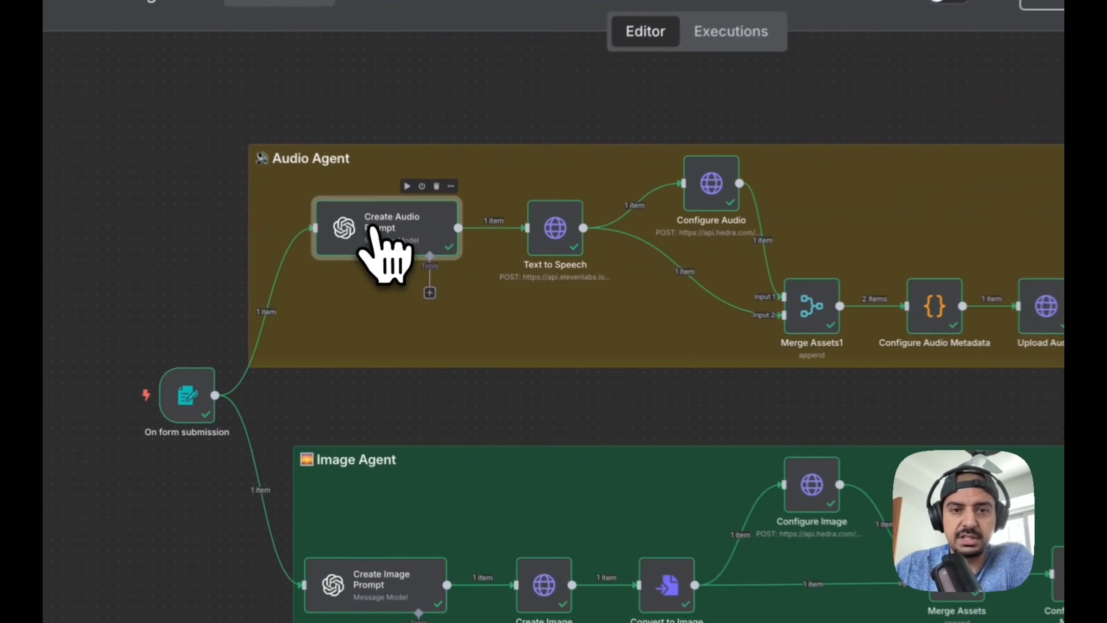
Review the Create Audio Prompt node's model, full prompt expression and output options, and return to the canvas
{"action": "double_click", "coordinate": [406, 288]}
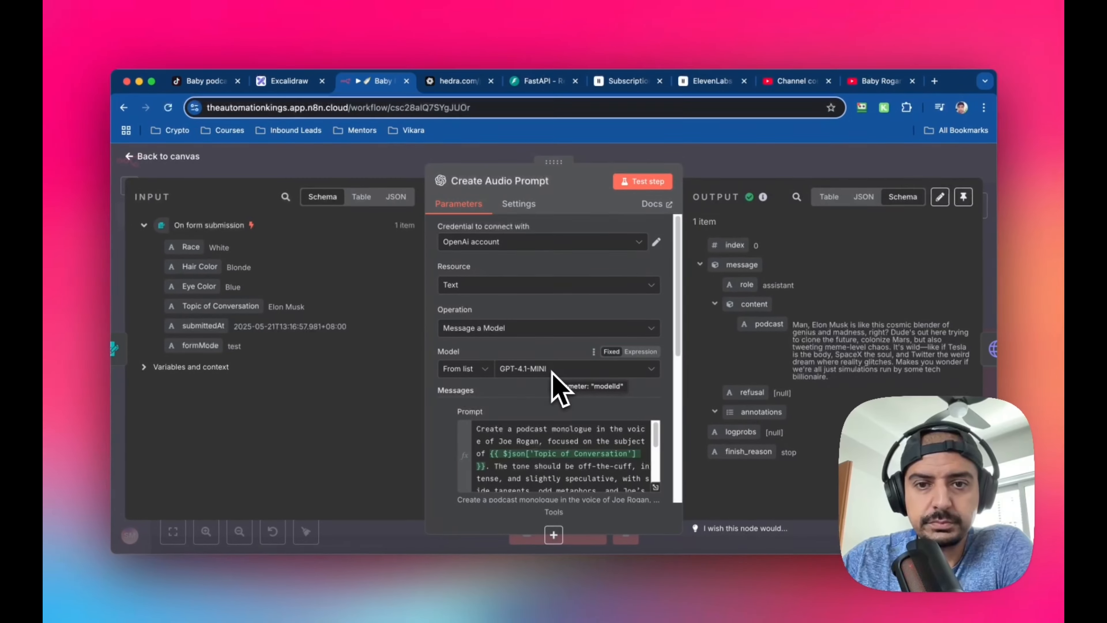
{"action": "scroll", "coordinate": [558, 383], "scroll_direction": "down", "scroll_amount": 5}
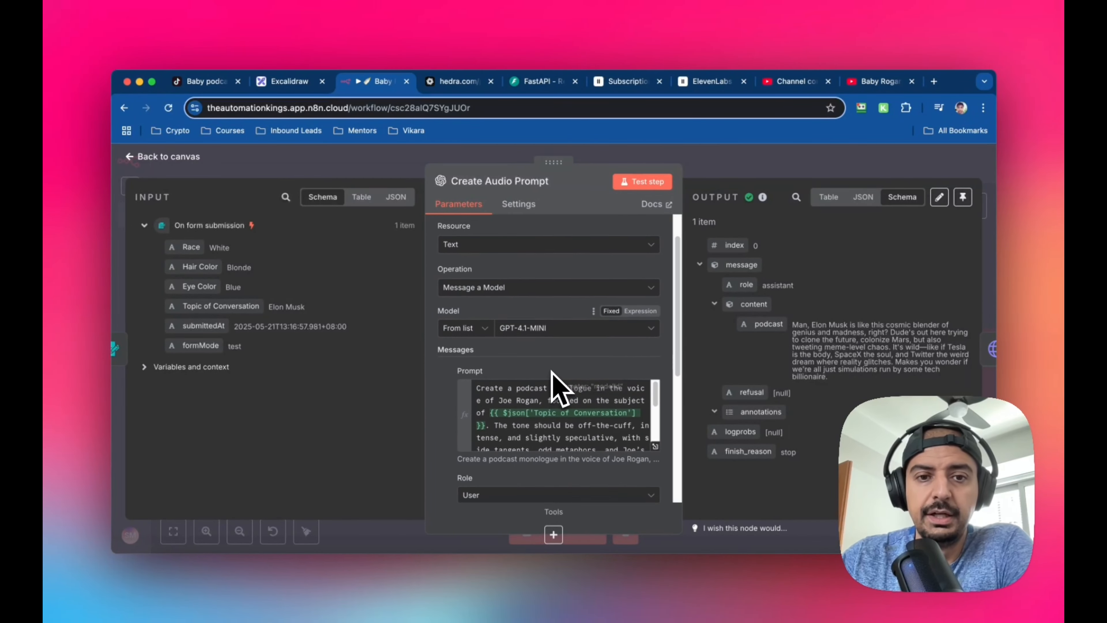
{"action": "scroll", "coordinate": [611, 371], "scroll_direction": "up", "scroll_amount": 3}
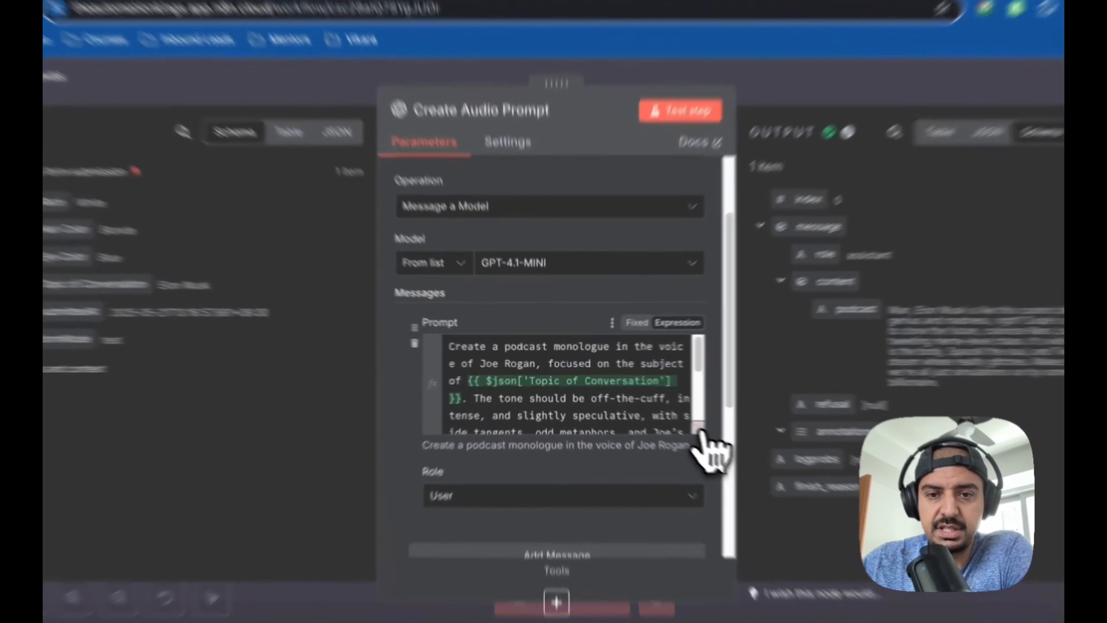
{"action": "left_click", "coordinate": [655, 426]}
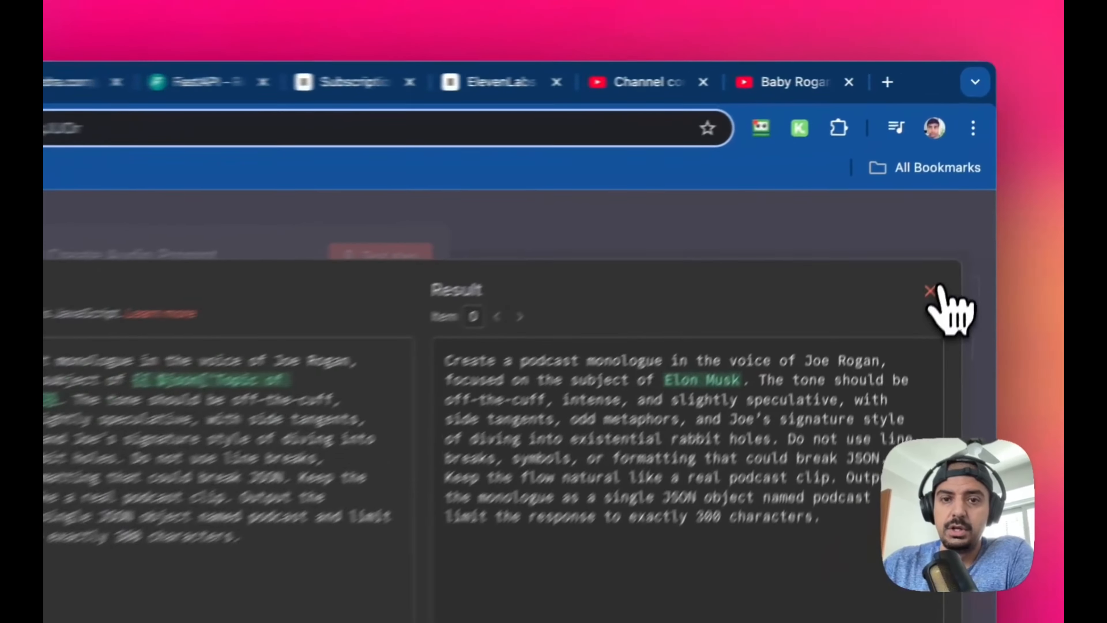
{"action": "left_click", "coordinate": [959, 201]}
{"action": "scroll", "coordinate": [282, 515], "scroll_direction": "down", "scroll_amount": 10}
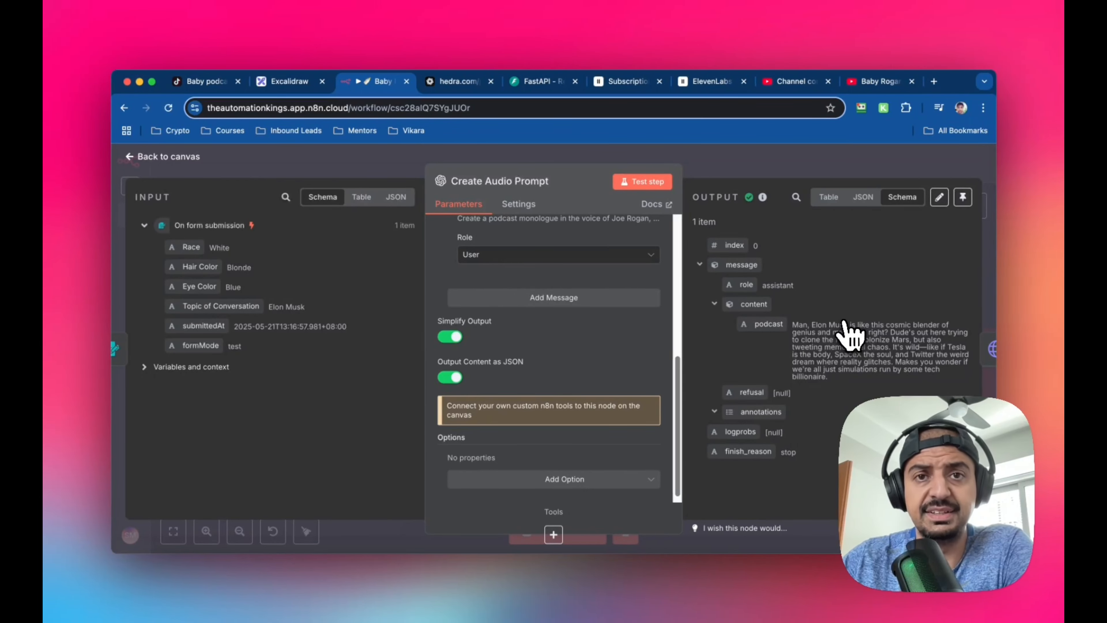
{"action": "left_click", "coordinate": [131, 158]}
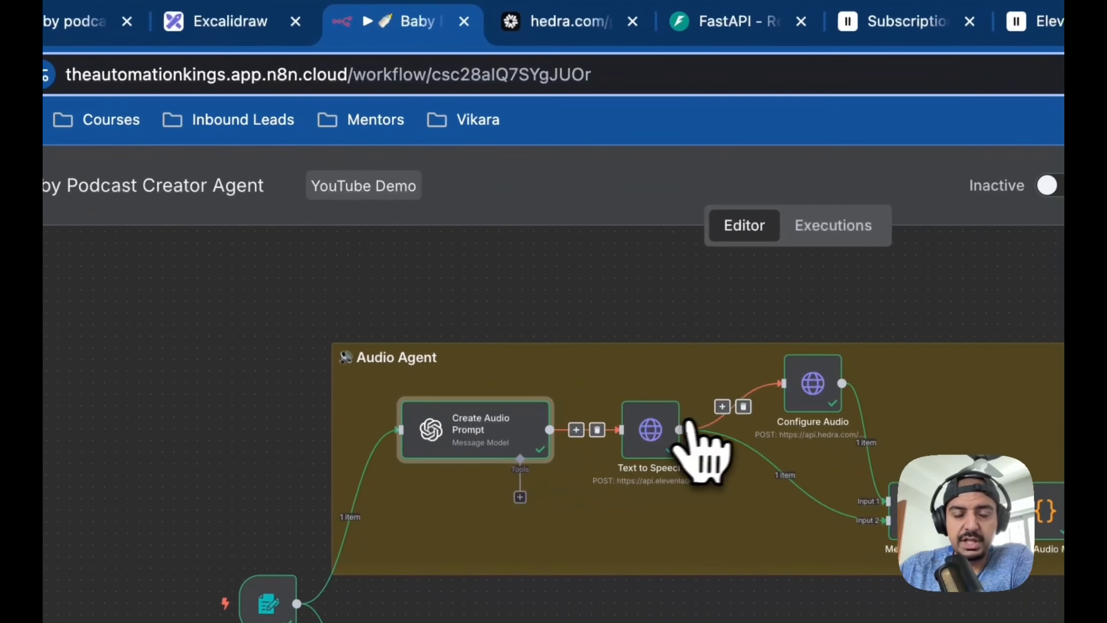
Open the Text to Speech node and inspect the voice ID at the end of its full ElevenLabs request URL
{"action": "double_click", "coordinate": [652, 426]}
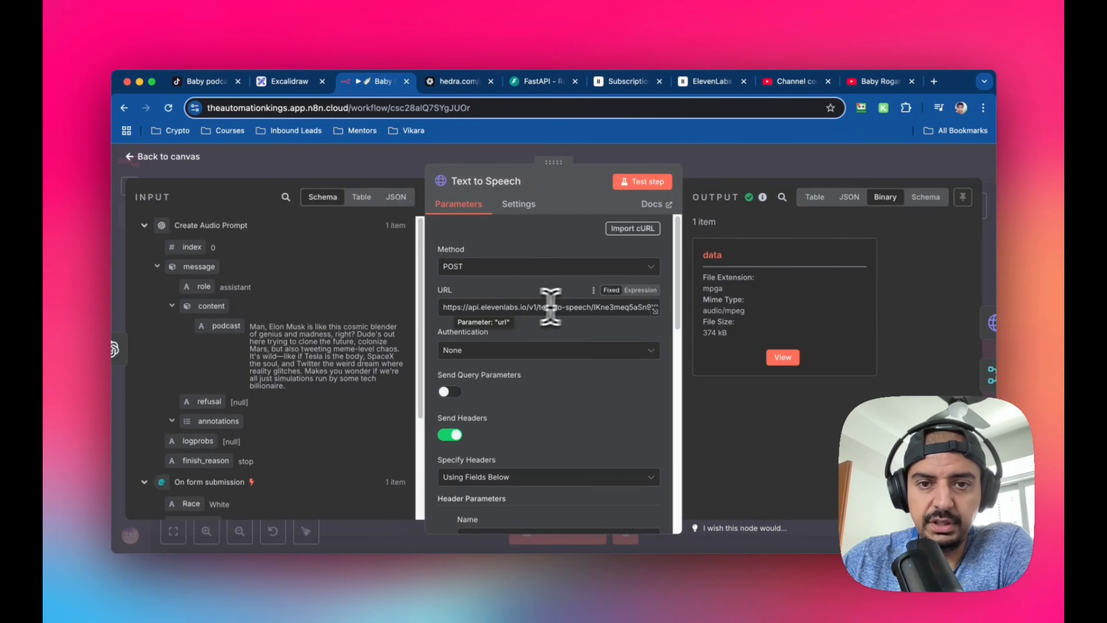
{"action": "double_click", "coordinate": [611, 306]}
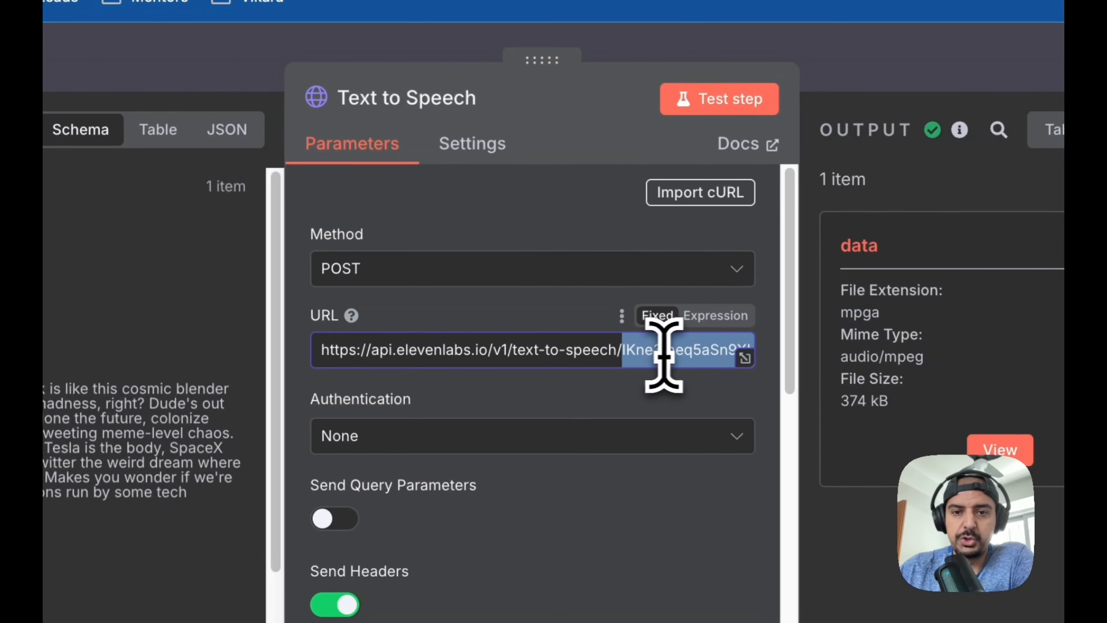
{"action": "left_click", "coordinate": [745, 357]}
{"action": "left_click_drag", "start_coordinate": [351, 274], "coordinate": [563, 280]}
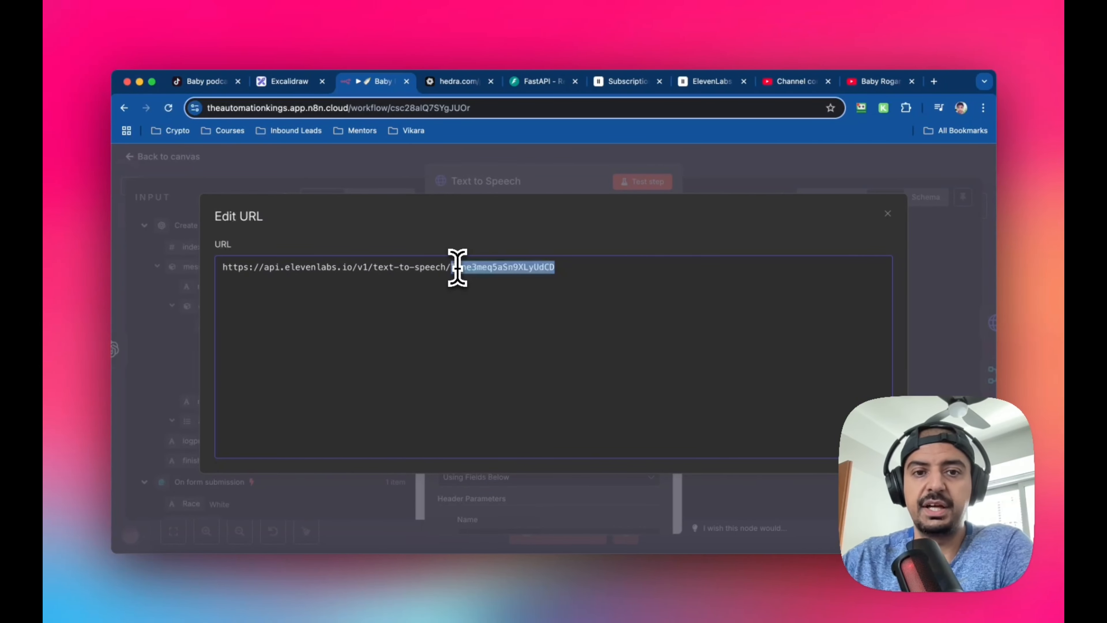
{"action": "left_click_drag", "start_coordinate": [452, 267], "coordinate": [560, 268]}
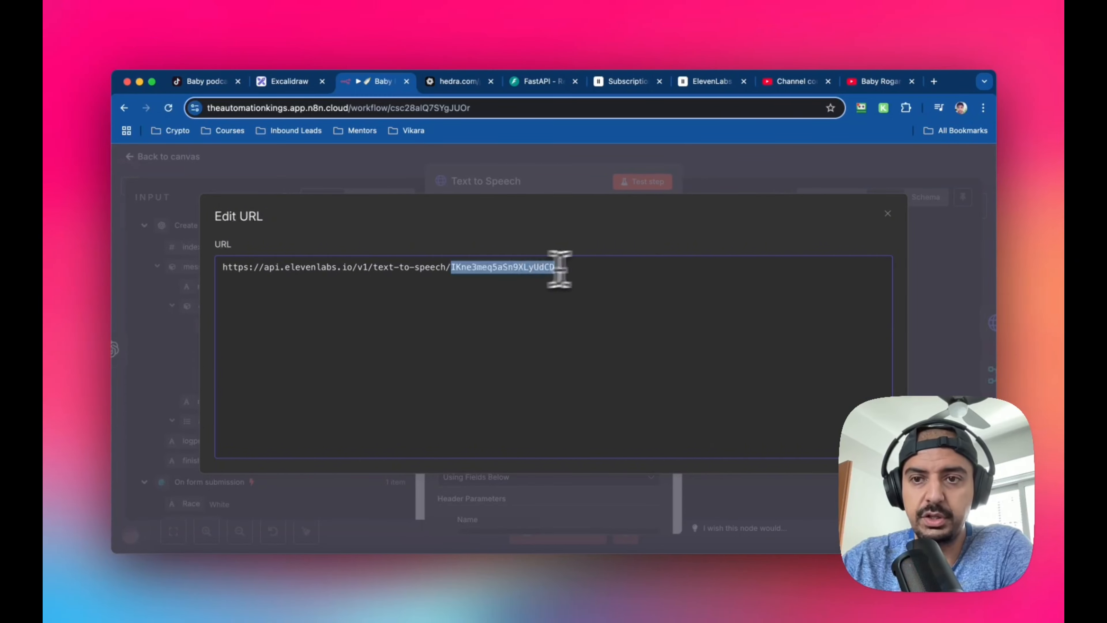
{"action": "left_click", "coordinate": [887, 214]}
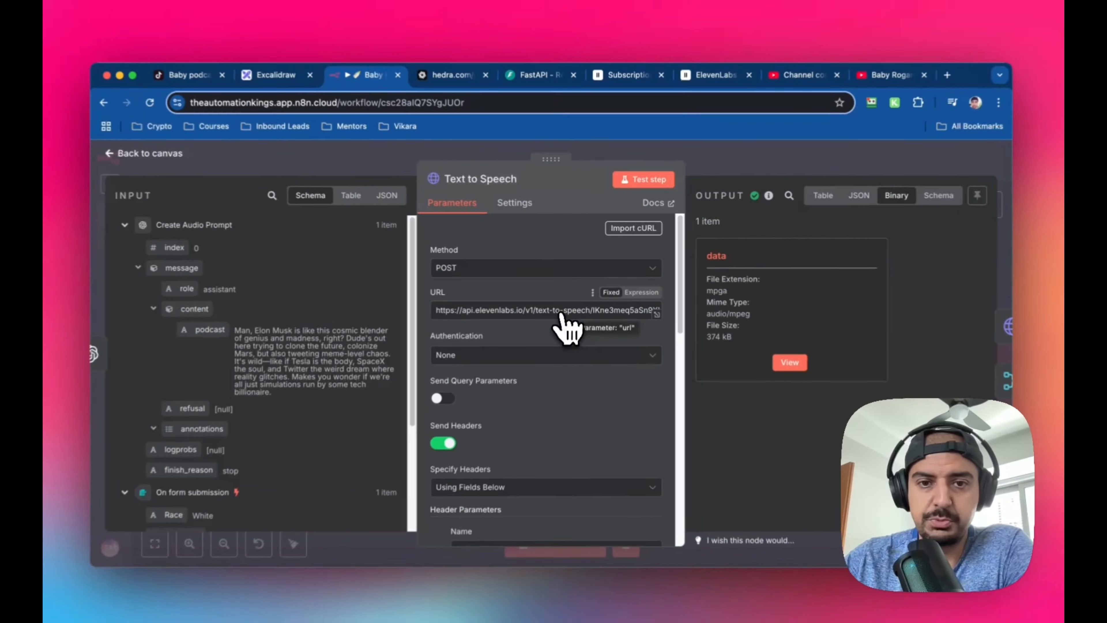
Examine the Text to Speech node's authentication, Send Headers option and xi-api-key header parameter
{"action": "scroll", "coordinate": [558, 380], "scroll_direction": "down", "scroll_amount": 3}
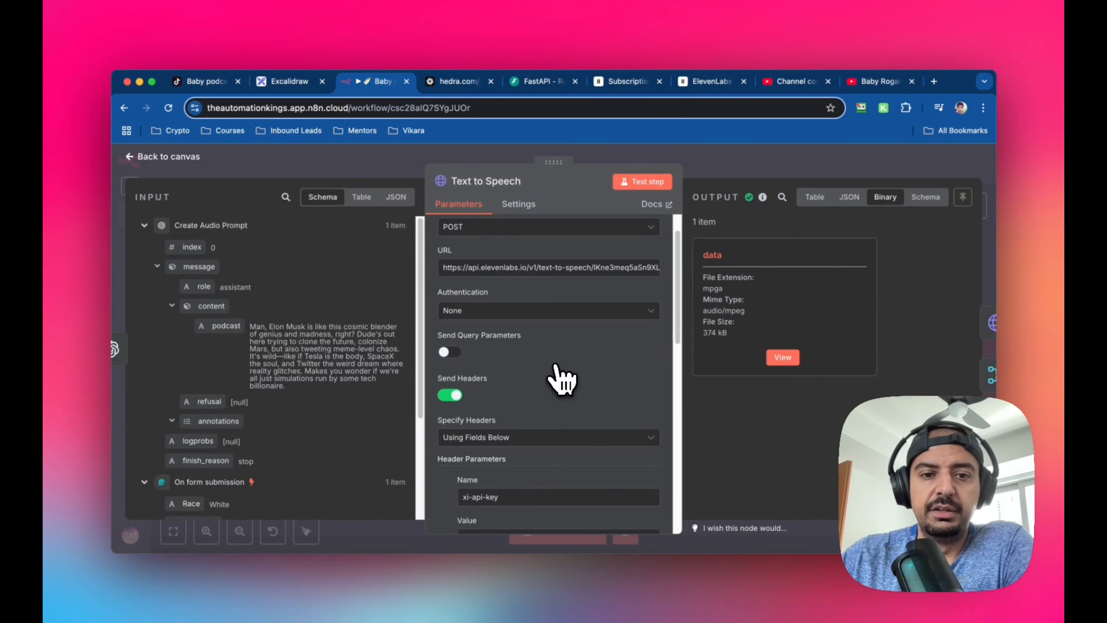
{"action": "scroll", "coordinate": [563, 380], "scroll_direction": "down", "scroll_amount": 1}
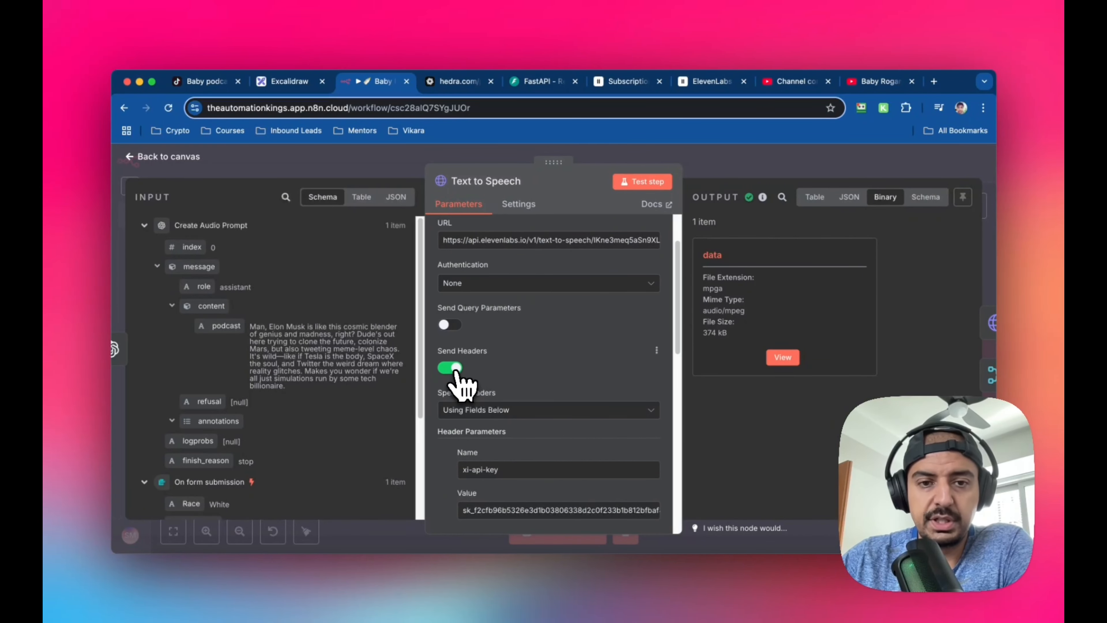
{"action": "scroll", "coordinate": [502, 371], "scroll_direction": "down", "scroll_amount": 3}
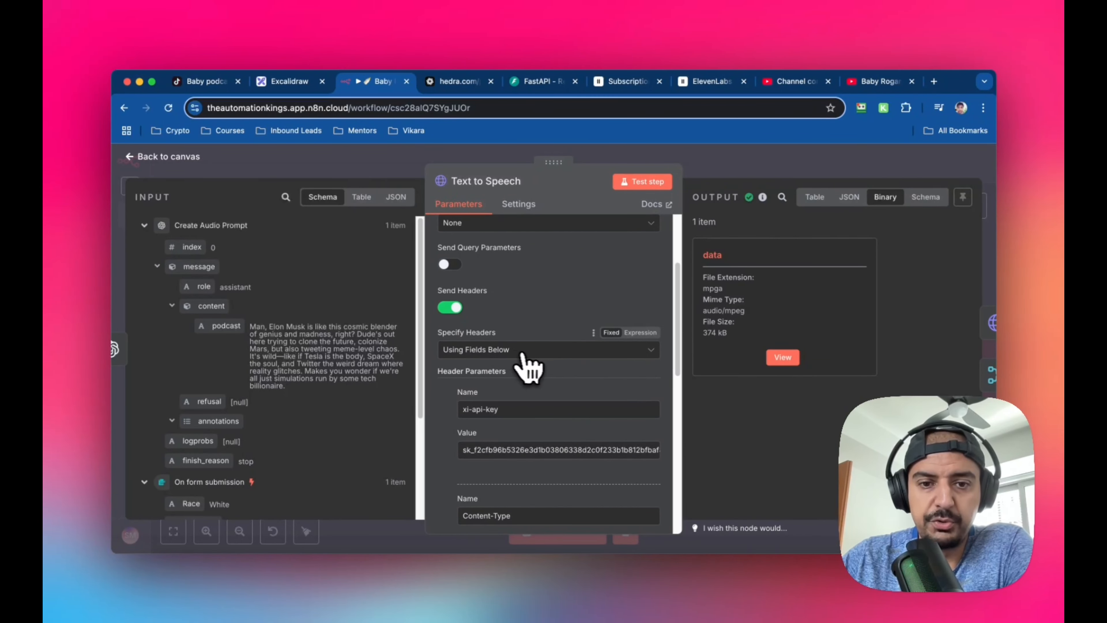
{"action": "scroll", "coordinate": [526, 362], "scroll_direction": "down", "scroll_amount": 2}
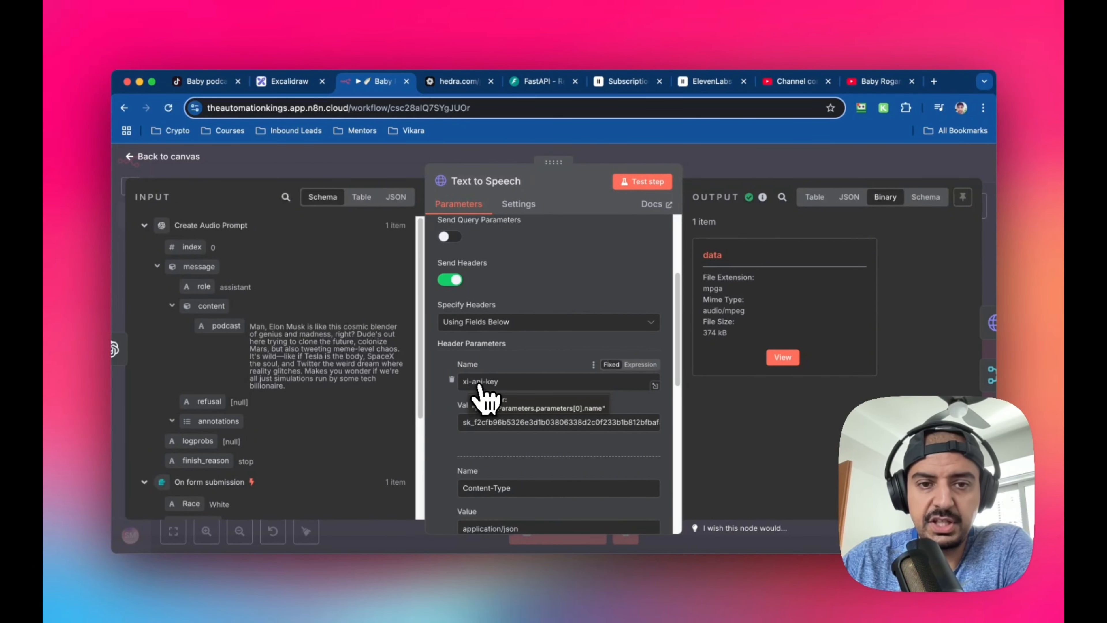
{"action": "scroll", "coordinate": [566, 393], "scroll_direction": "down", "scroll_amount": 1}
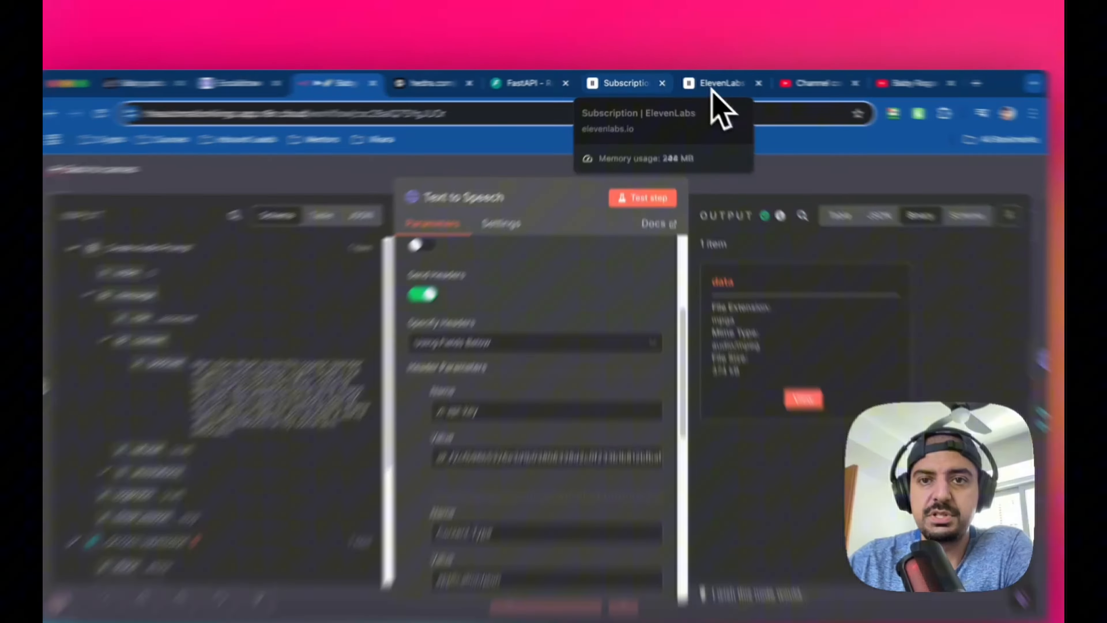
Switch to ElevenLabs and open the account's API Keys page
{"action": "left_click", "coordinate": [706, 83]}
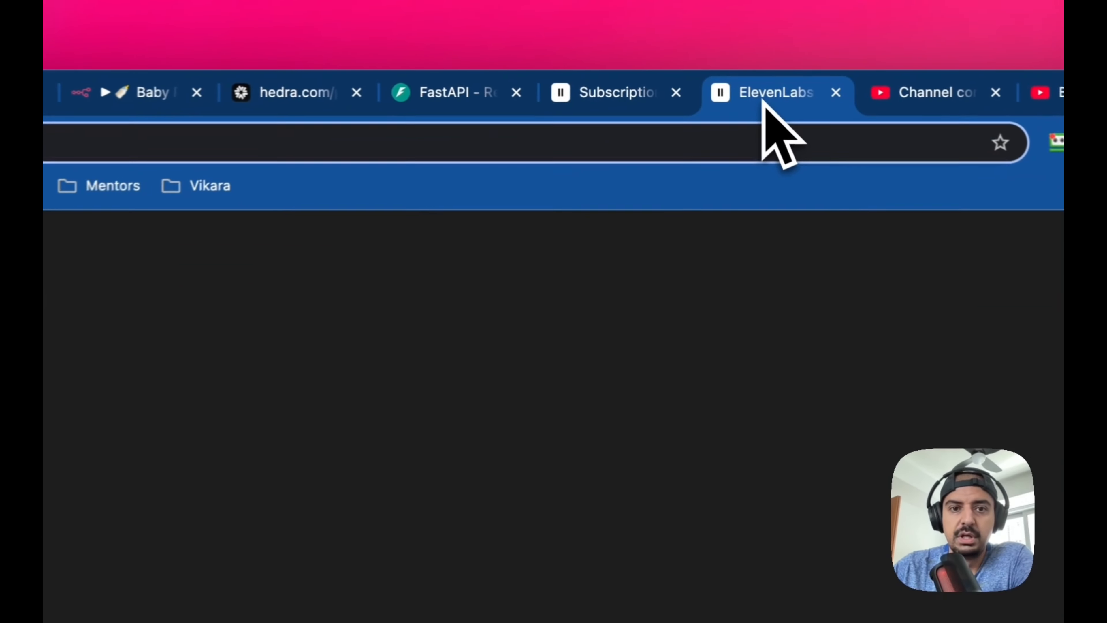
{"action": "left_click", "coordinate": [614, 96]}
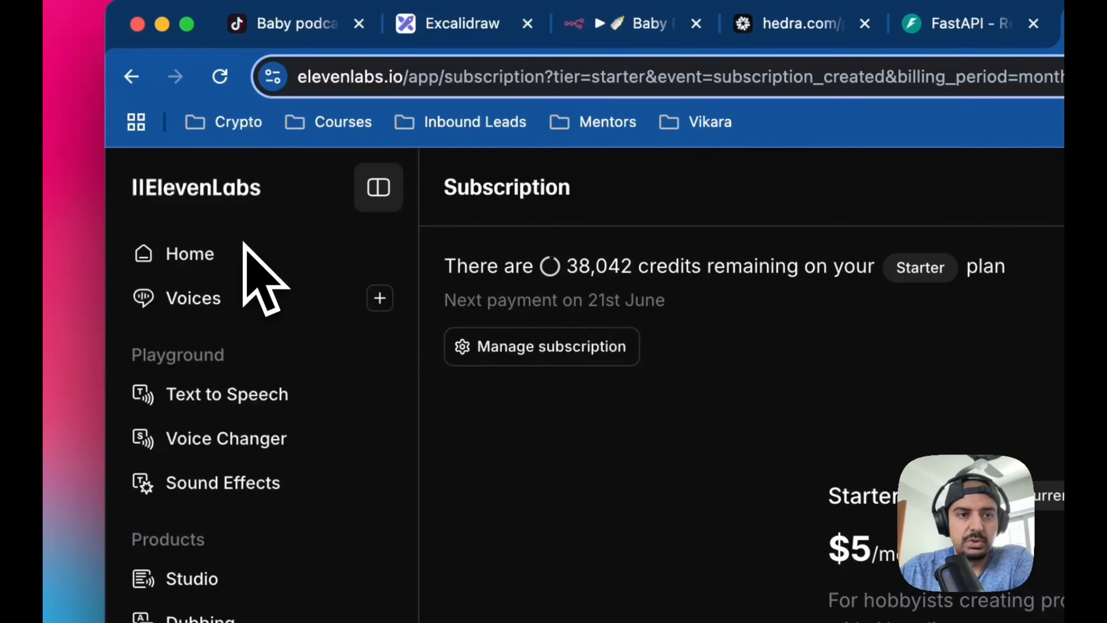
{"action": "left_click", "coordinate": [181, 240]}
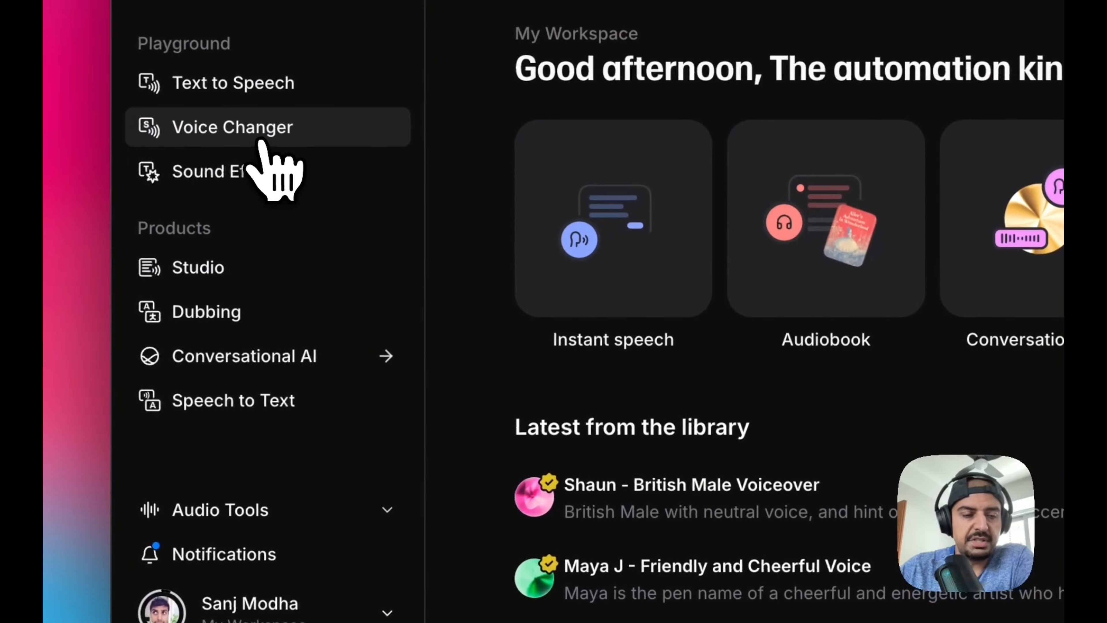
{"action": "scroll", "coordinate": [270, 294], "scroll_direction": "down", "scroll_amount": 1}
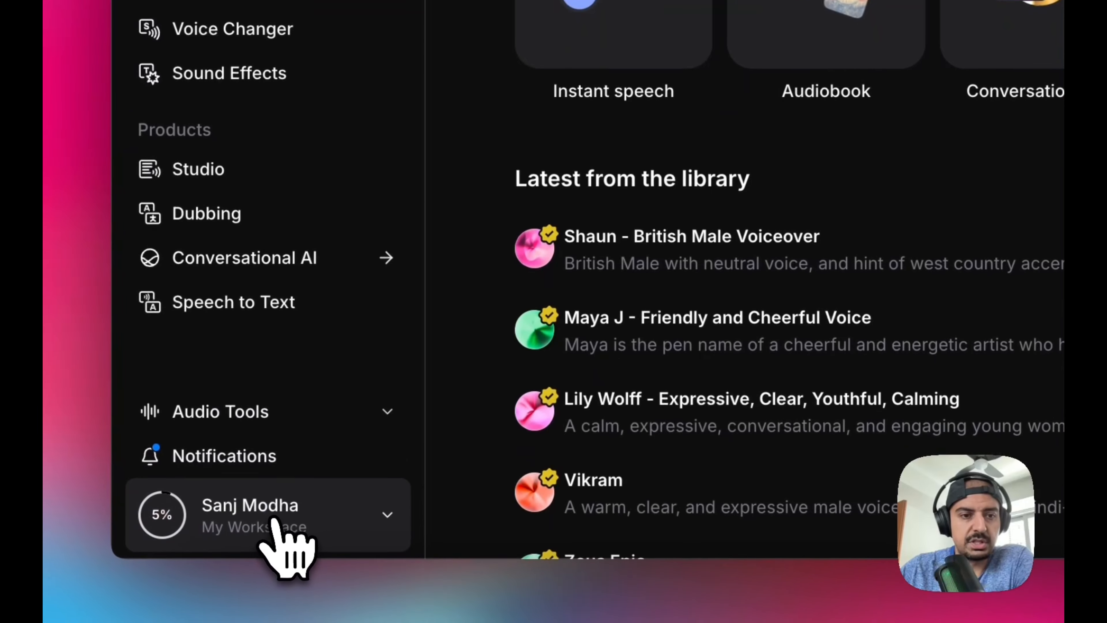
{"action": "left_click", "coordinate": [270, 613]}
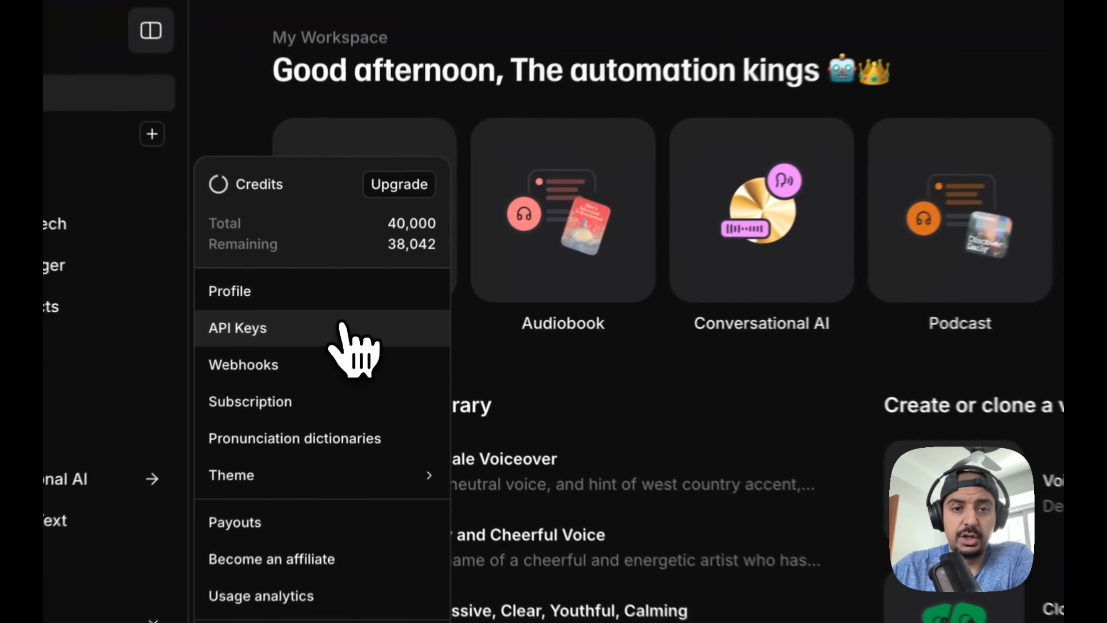
{"action": "left_click", "coordinate": [356, 322]}
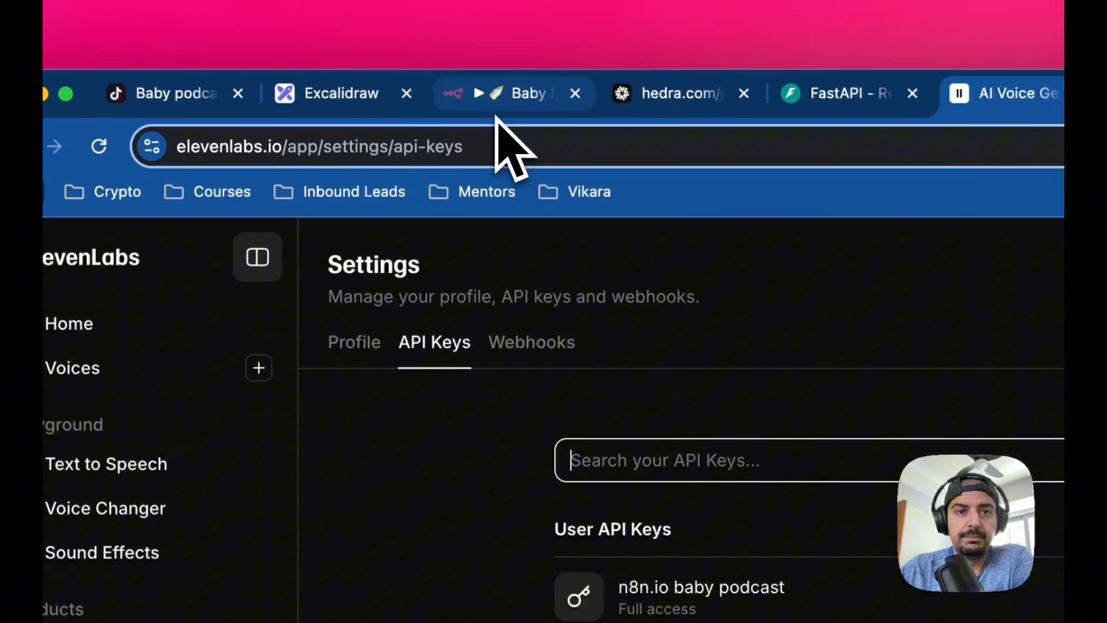
Return to the n8n workflow and review the Text to Speech node's API key value and Content-Type header
{"action": "left_click", "coordinate": [496, 98]}
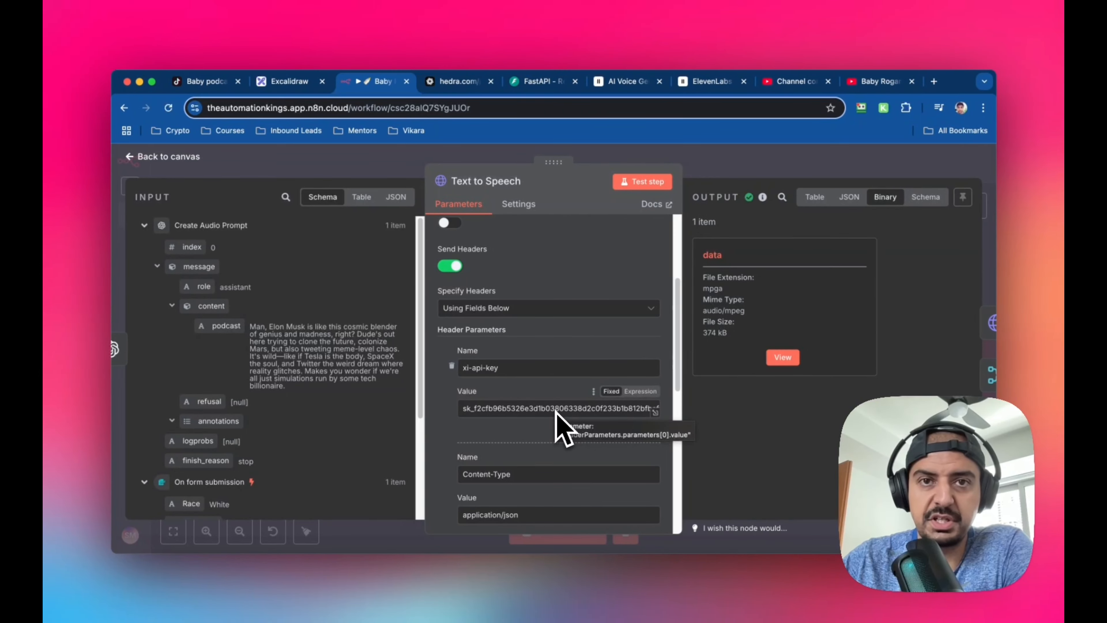
{"action": "scroll", "coordinate": [581, 395], "scroll_direction": "down", "scroll_amount": 2}
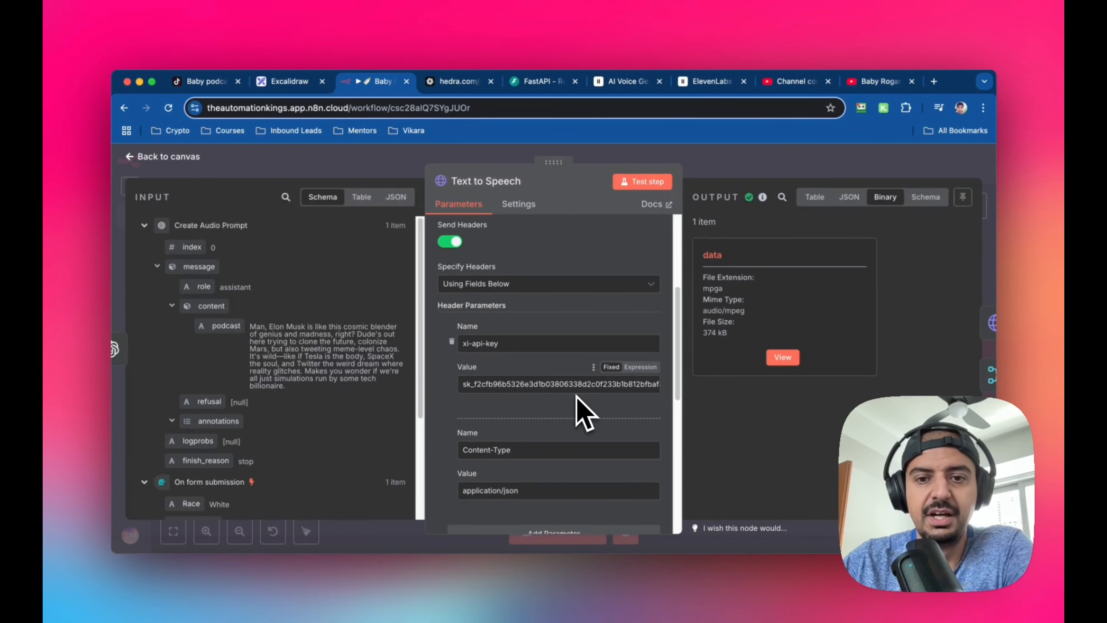
{"action": "scroll", "coordinate": [576, 395], "scroll_direction": "down", "scroll_amount": 4}
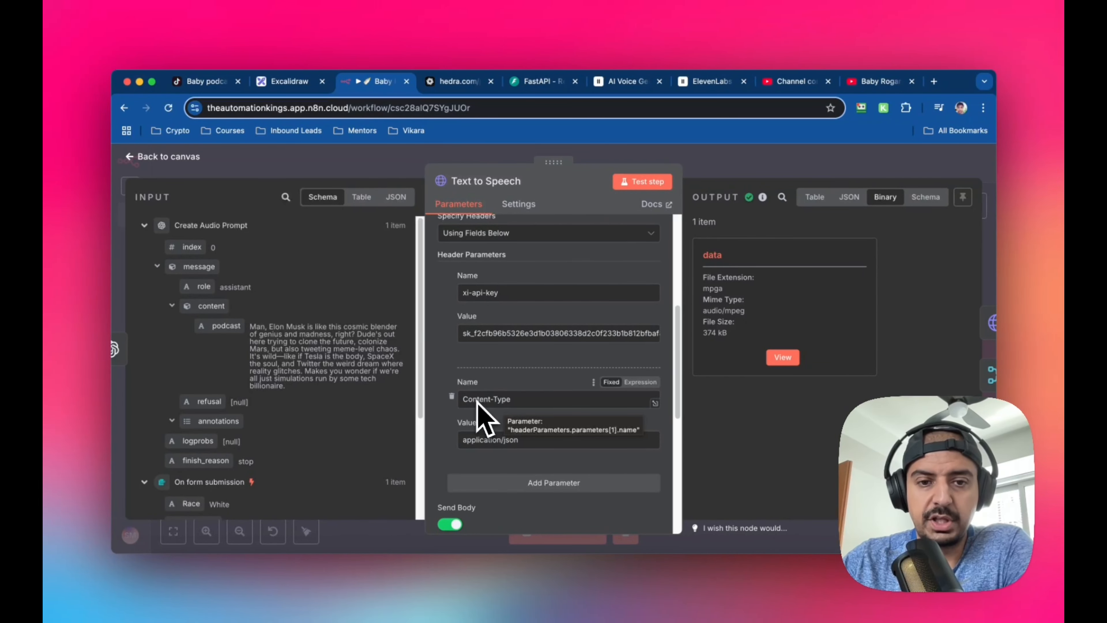
{"action": "scroll", "coordinate": [580, 399], "scroll_direction": "down", "scroll_amount": 2}
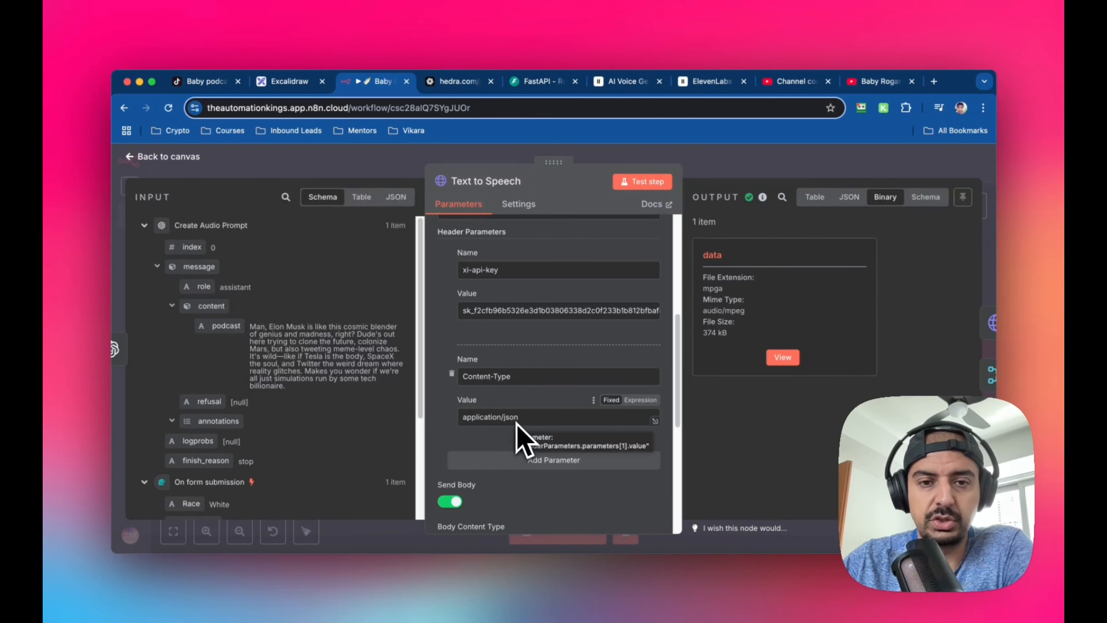
{"action": "scroll", "coordinate": [561, 427], "scroll_direction": "up", "scroll_amount": 1}
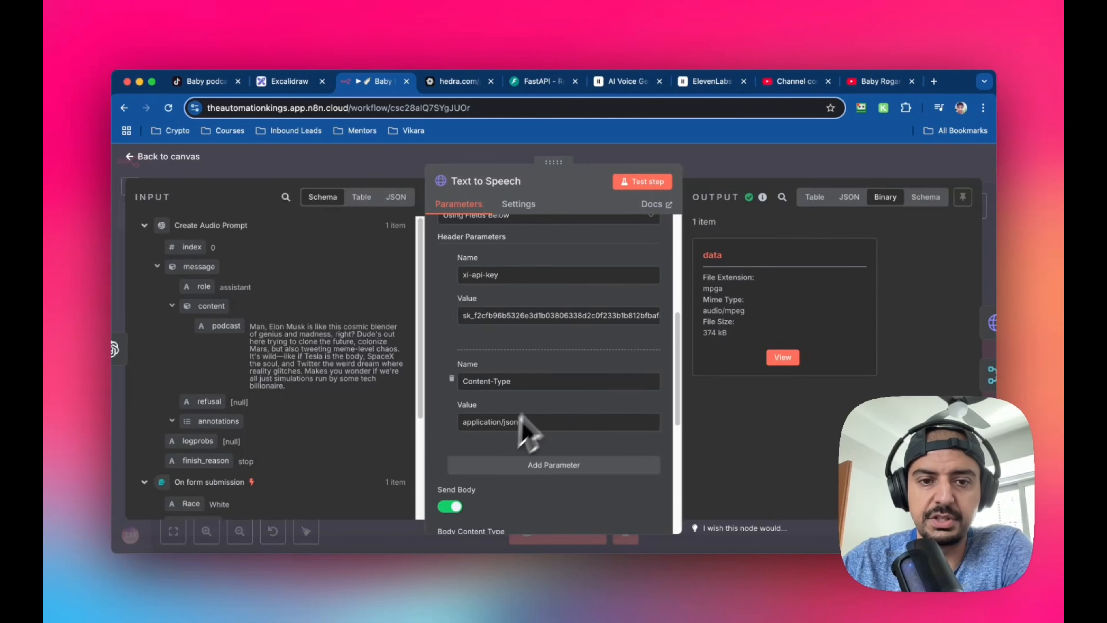
{"action": "scroll", "coordinate": [544, 406], "scroll_direction": "down", "scroll_amount": 5}
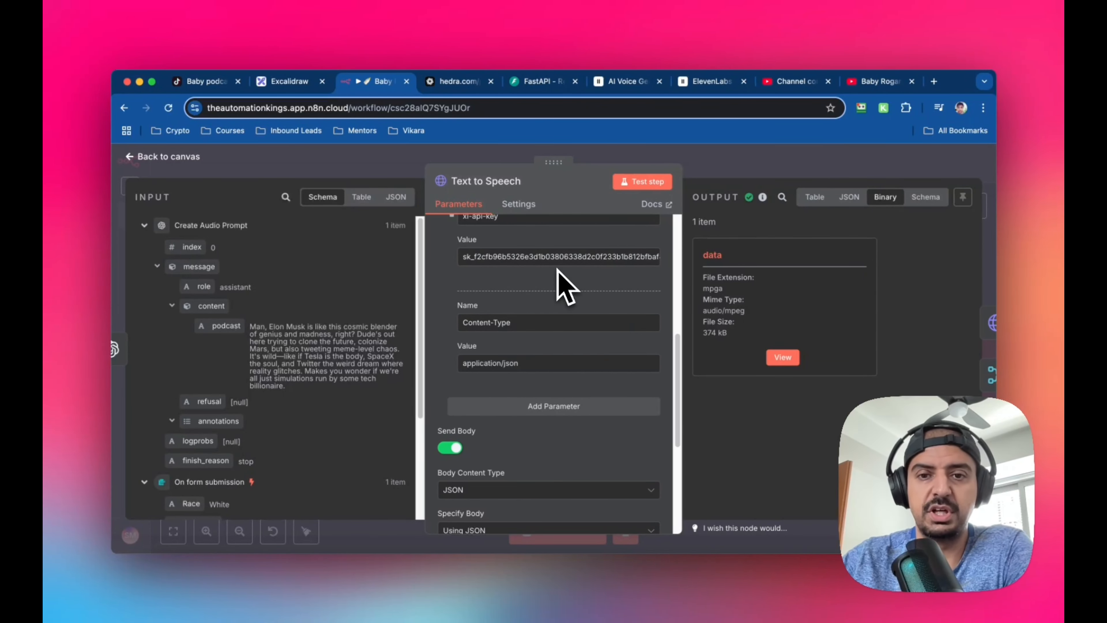
Review the request body's JSON settings and full text expression, and return to the canvas
{"action": "scroll", "coordinate": [560, 280], "scroll_direction": "down", "scroll_amount": 6}
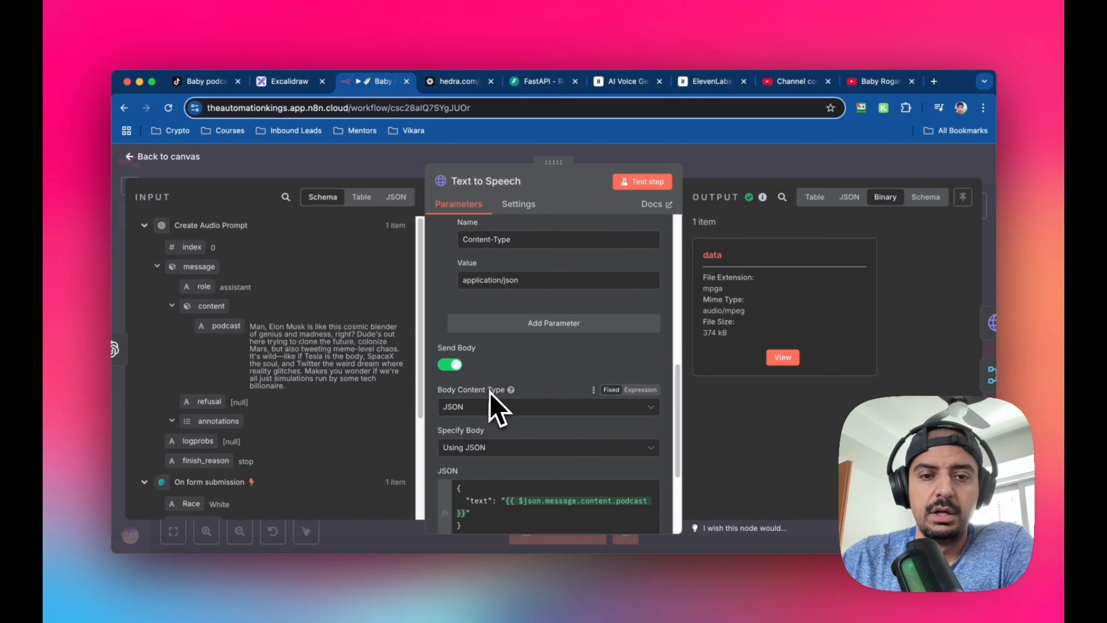
{"action": "scroll", "coordinate": [492, 395], "scroll_direction": "down", "scroll_amount": 3}
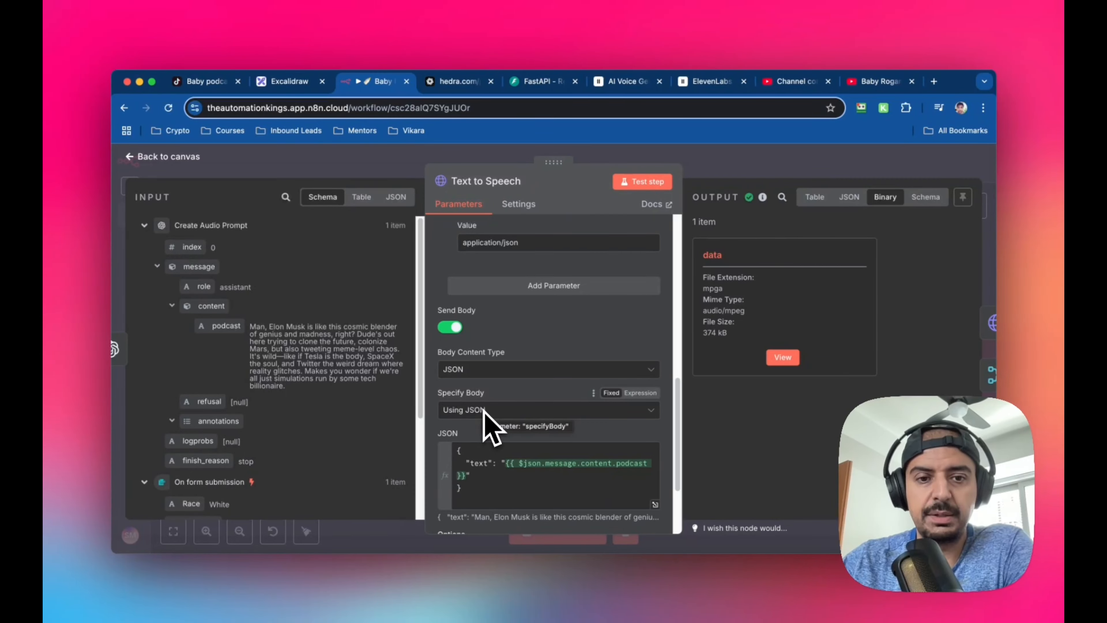
{"action": "scroll", "coordinate": [506, 421], "scroll_direction": "down", "scroll_amount": 3}
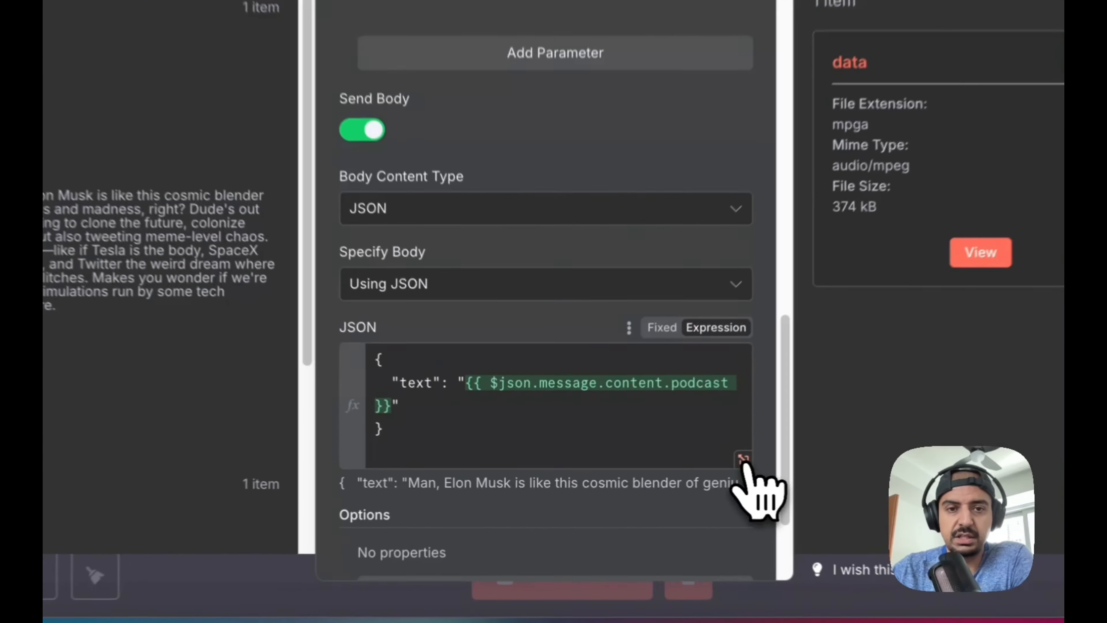
{"action": "left_click", "coordinate": [656, 469]}
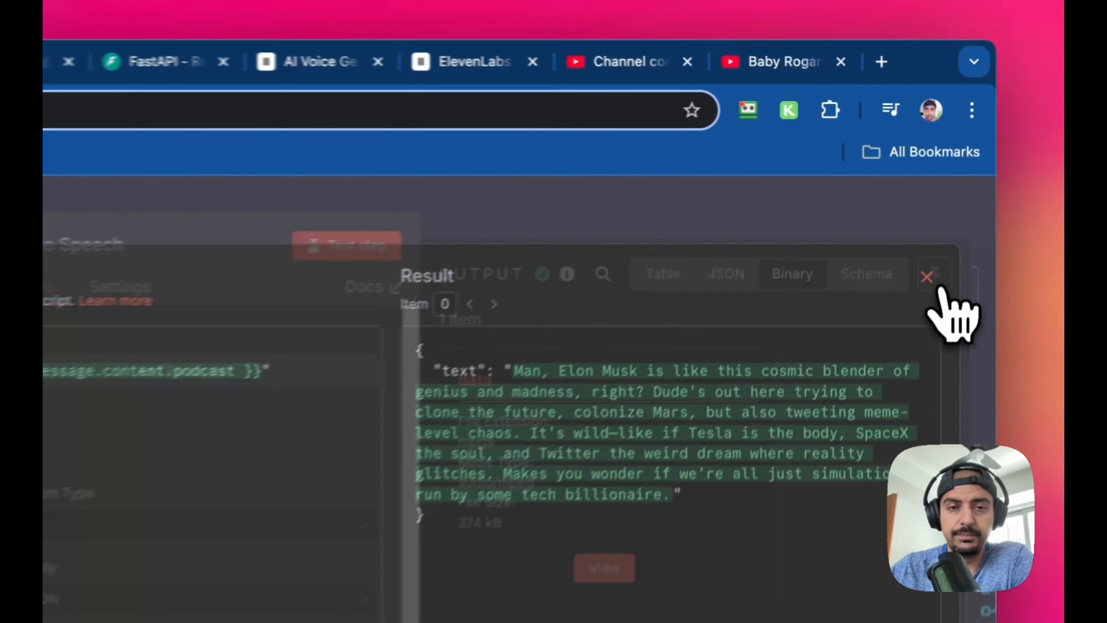
{"action": "left_click", "coordinate": [959, 202]}
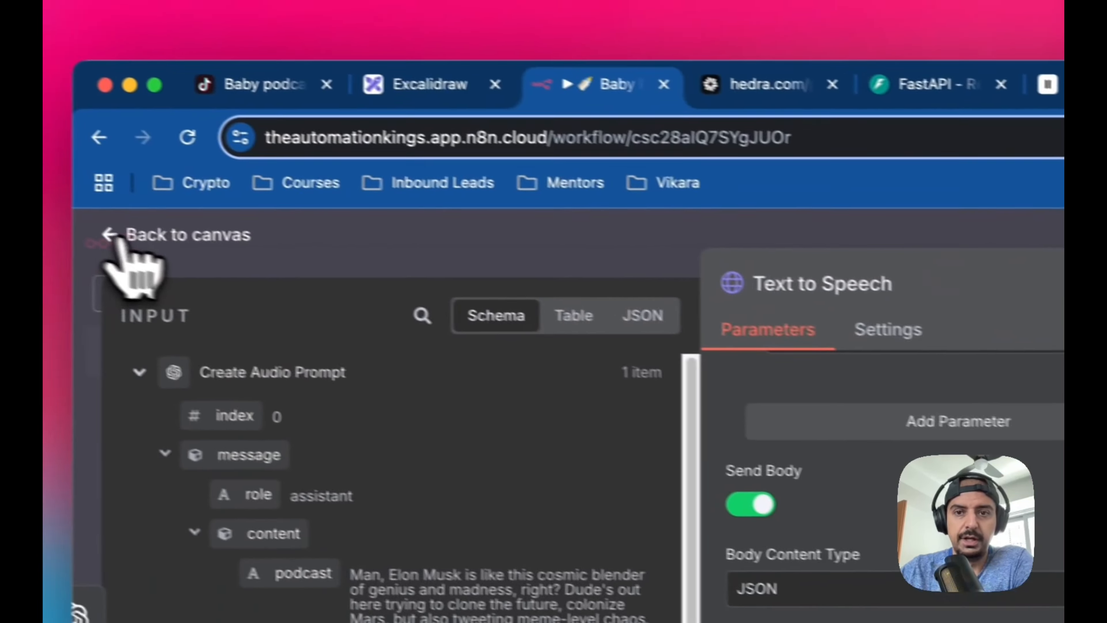
{"action": "left_click", "coordinate": [114, 236]}
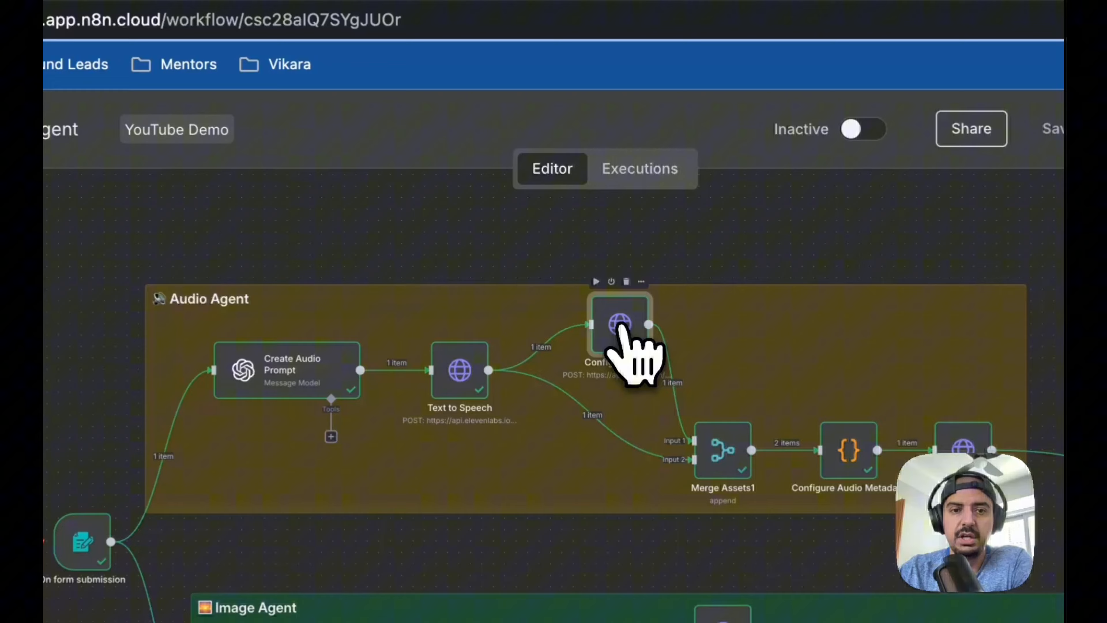
Open the Configure Audio node to inspect its Hedra request settings, and switch to Hedra to view its subscription plans
{"action": "double_click", "coordinate": [583, 263]}
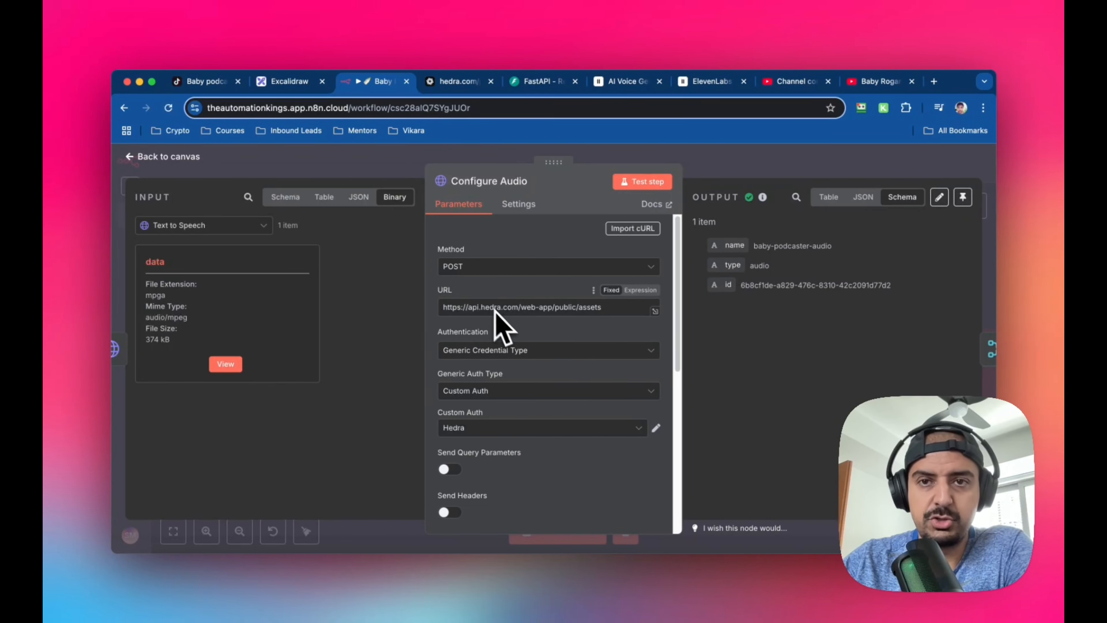
{"action": "left_click", "coordinate": [460, 84]}
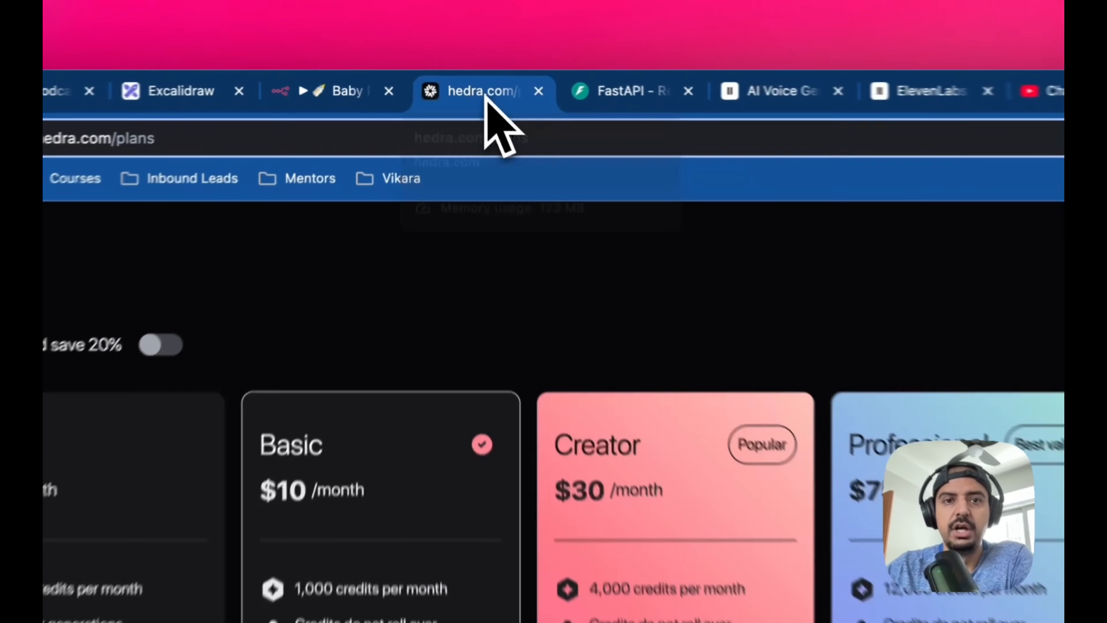
{"action": "scroll", "coordinate": [784, 290], "scroll_direction": "up", "scroll_amount": 3}
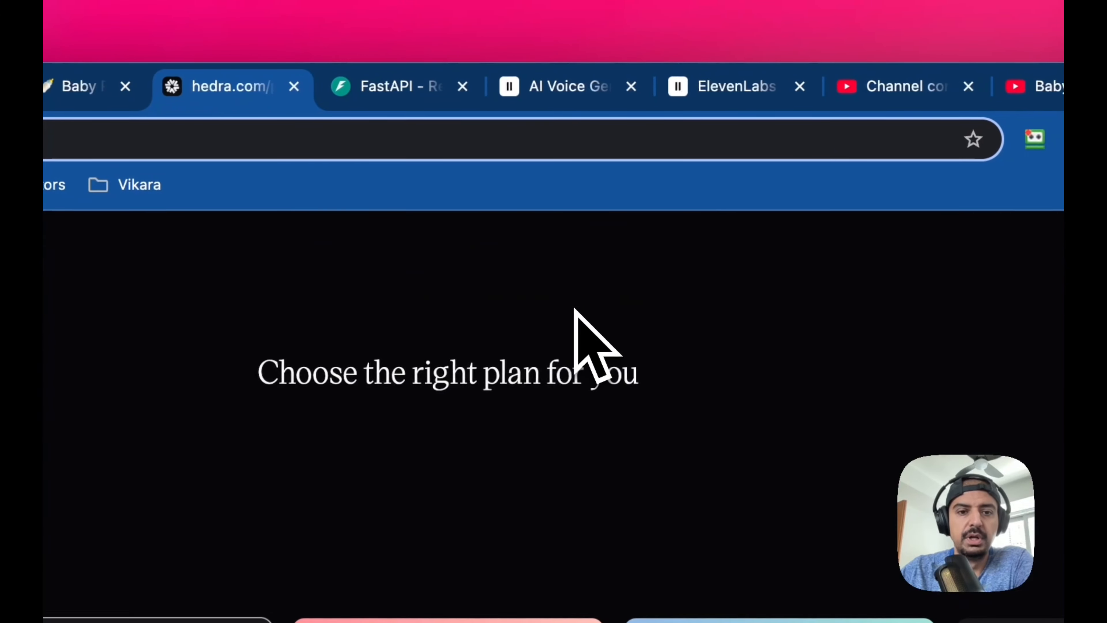
{"action": "scroll", "coordinate": [574, 308], "scroll_direction": "down", "scroll_amount": 3}
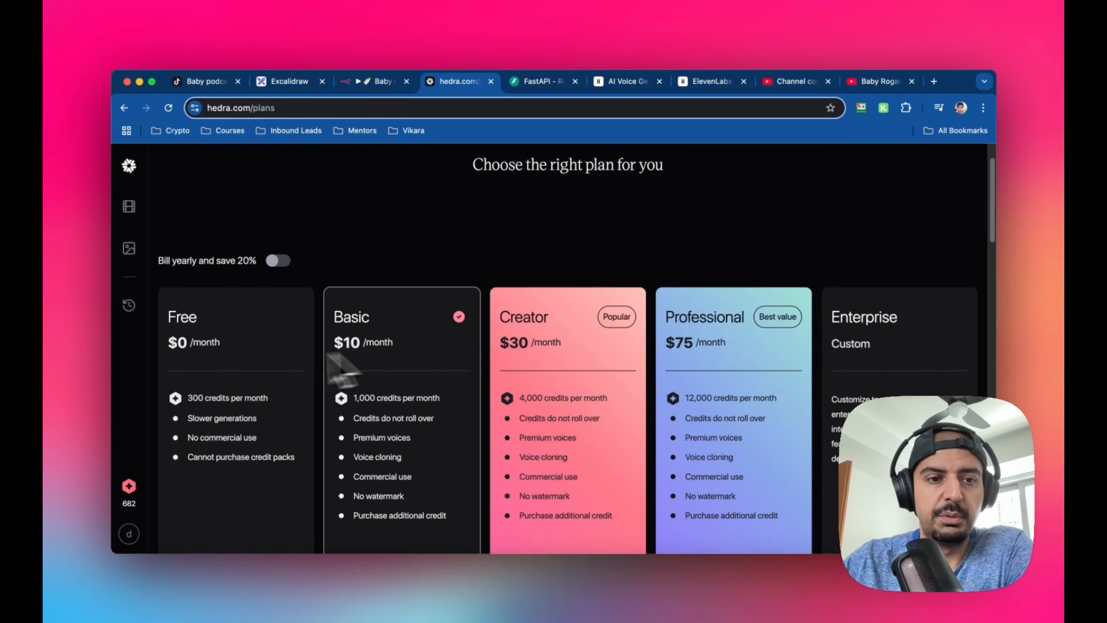
{"action": "scroll", "coordinate": [244, 393], "scroll_direction": "up", "scroll_amount": 2}
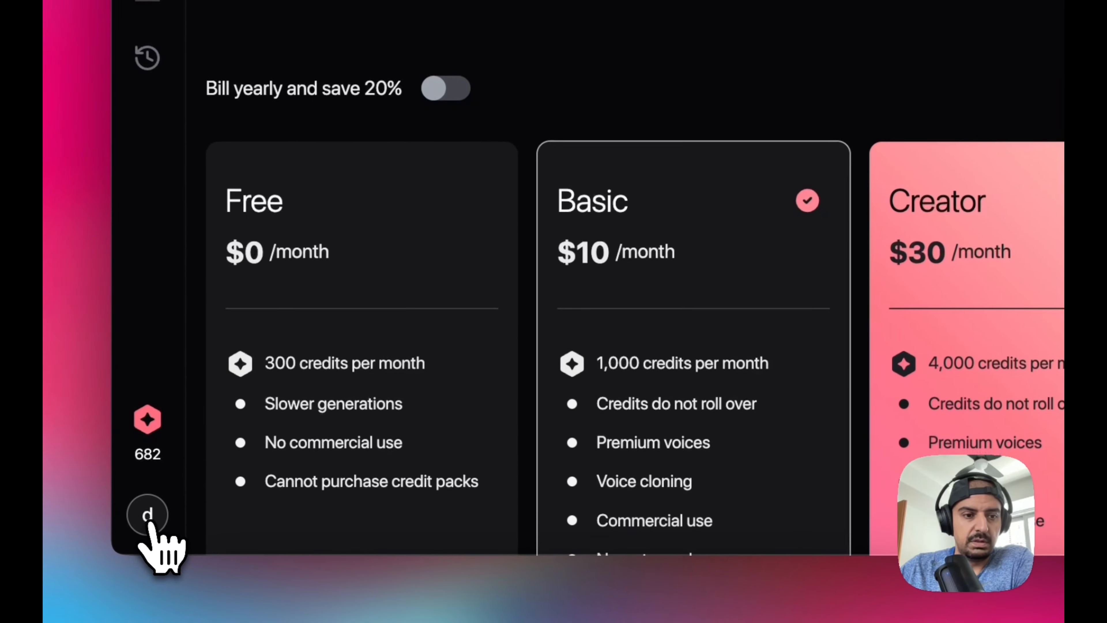
Open the Hedra account's profile page and look through its subscription and preference settings
{"action": "left_click", "coordinate": [147, 525]}
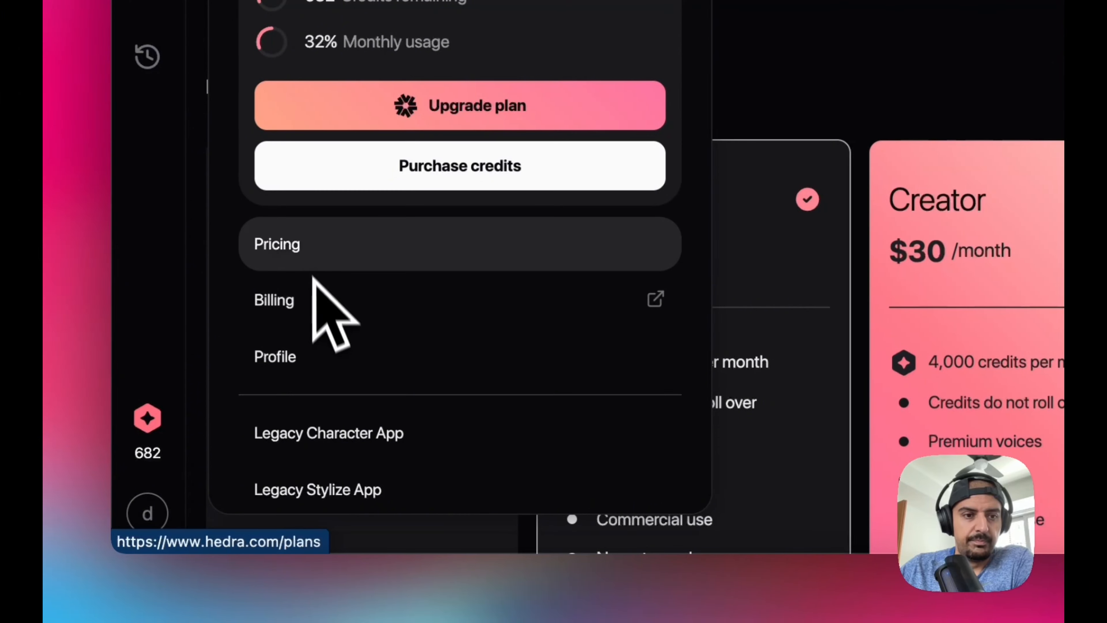
{"action": "left_click", "coordinate": [341, 347]}
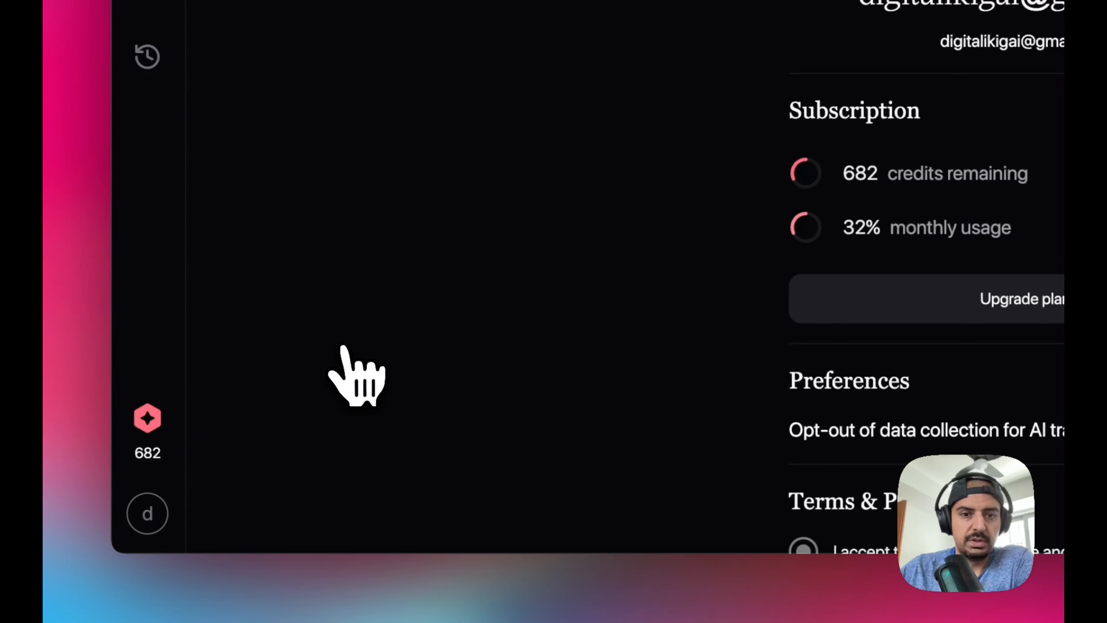
{"action": "scroll", "coordinate": [802, 210], "scroll_direction": "down", "scroll_amount": 3}
{"action": "scroll", "coordinate": [802, 209], "scroll_direction": "up", "scroll_amount": 2}
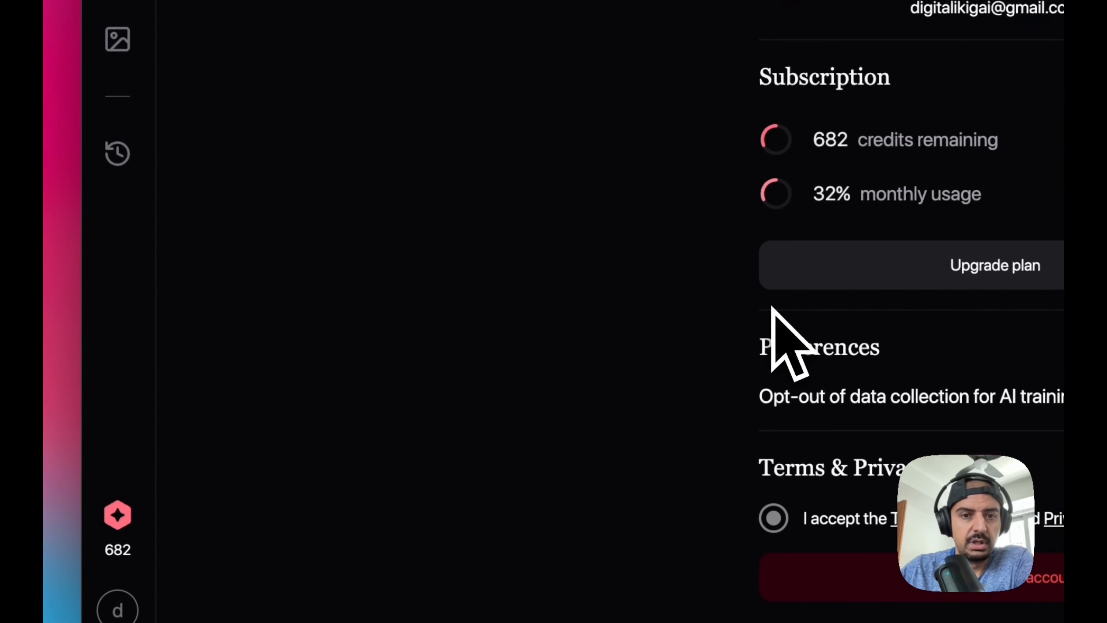
{"action": "scroll", "coordinate": [698, 301], "scroll_direction": "up", "scroll_amount": 3}
Check the Hedra account options again, and go through the home page to the video creation page
{"action": "left_click", "coordinate": [118, 608]}
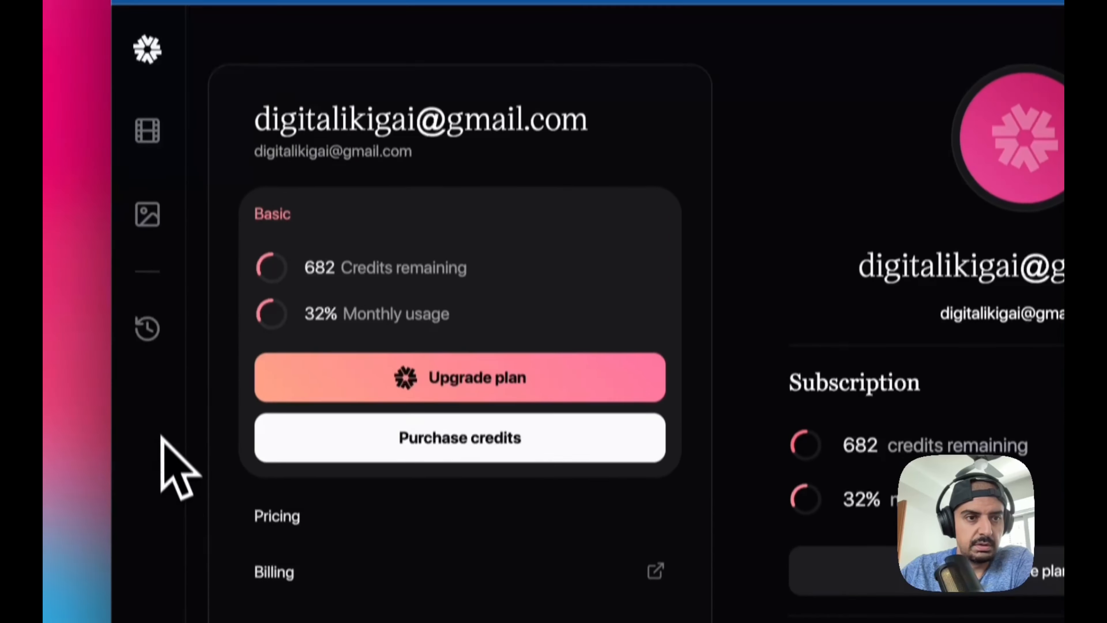
{"action": "left_click", "coordinate": [149, 111]}
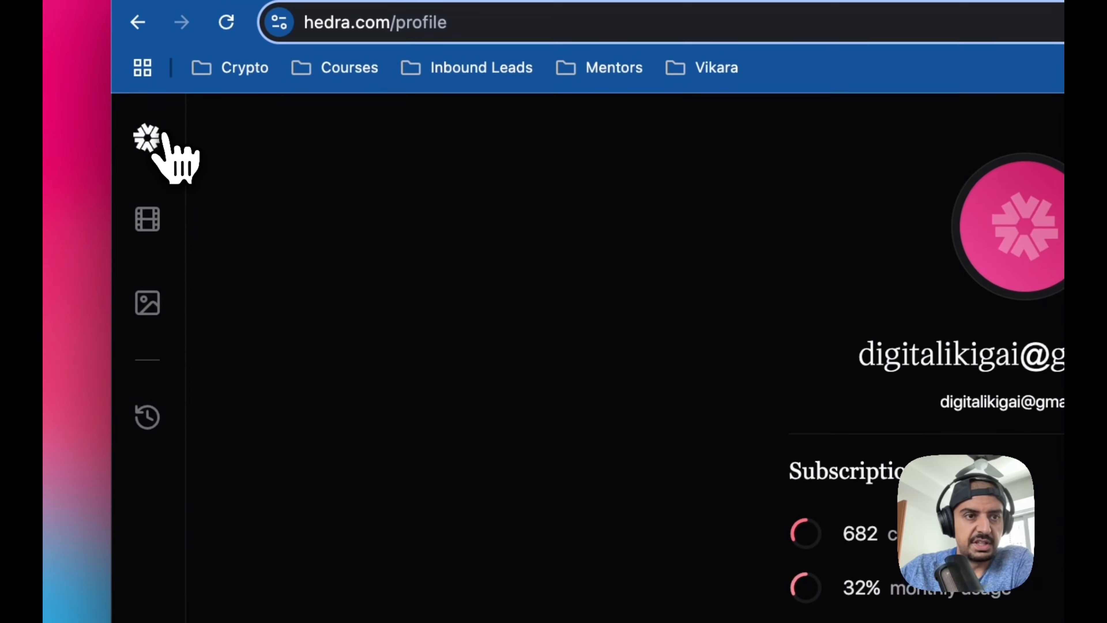
{"action": "left_click", "coordinate": [163, 136]}
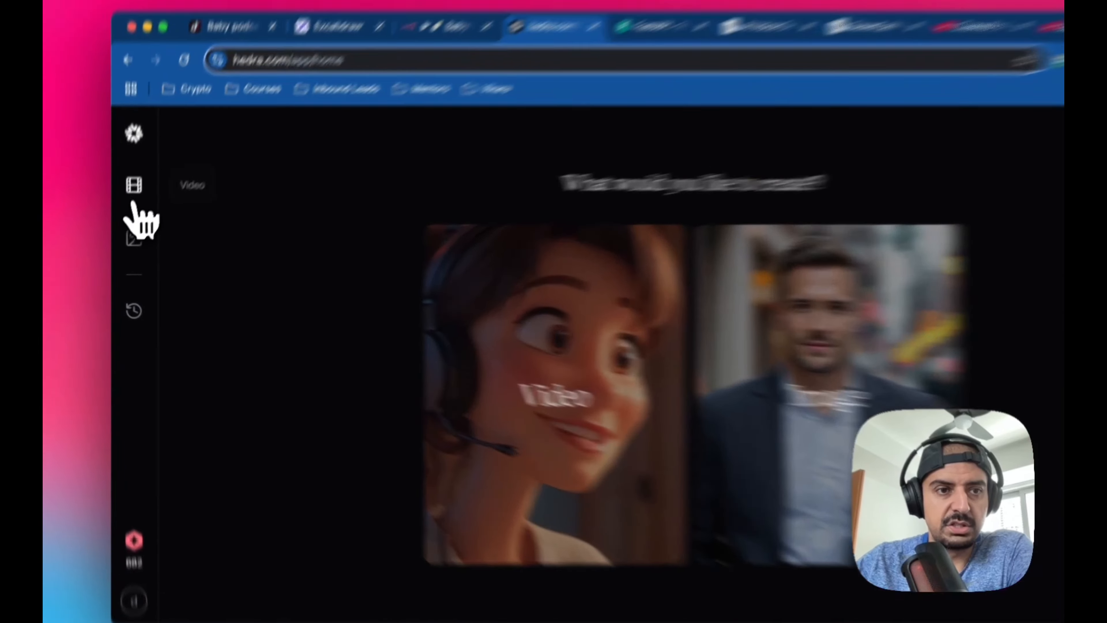
{"action": "left_click", "coordinate": [134, 187]}
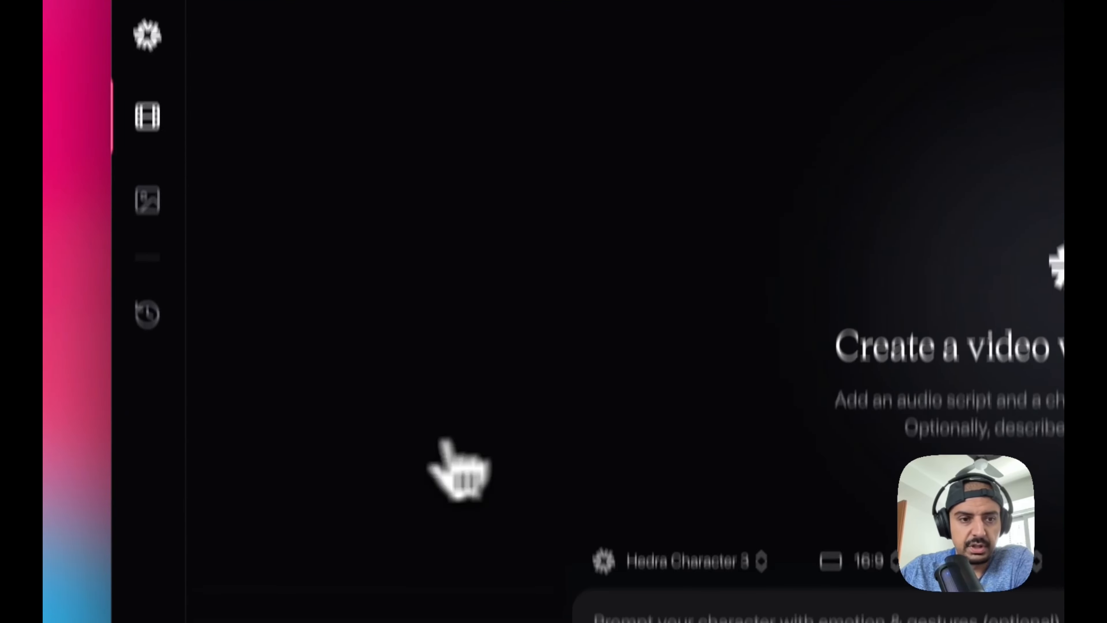
Look through the Hedra account menu and open the API profile page that holds the API key
{"action": "left_click", "coordinate": [151, 547]}
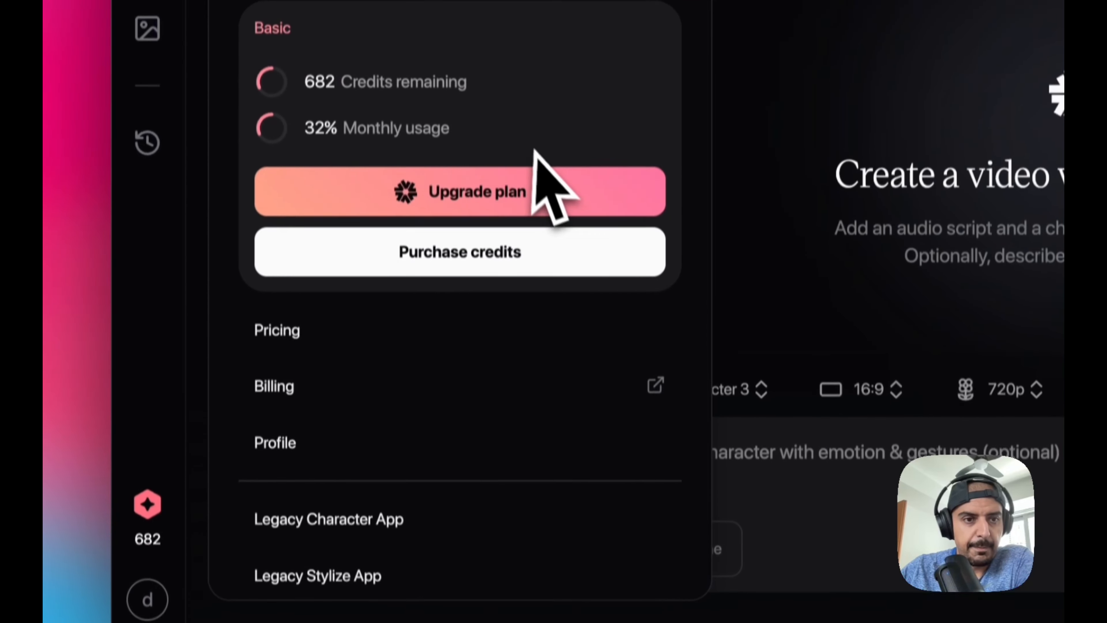
{"action": "scroll", "coordinate": [531, 458], "scroll_direction": "down", "scroll_amount": 5}
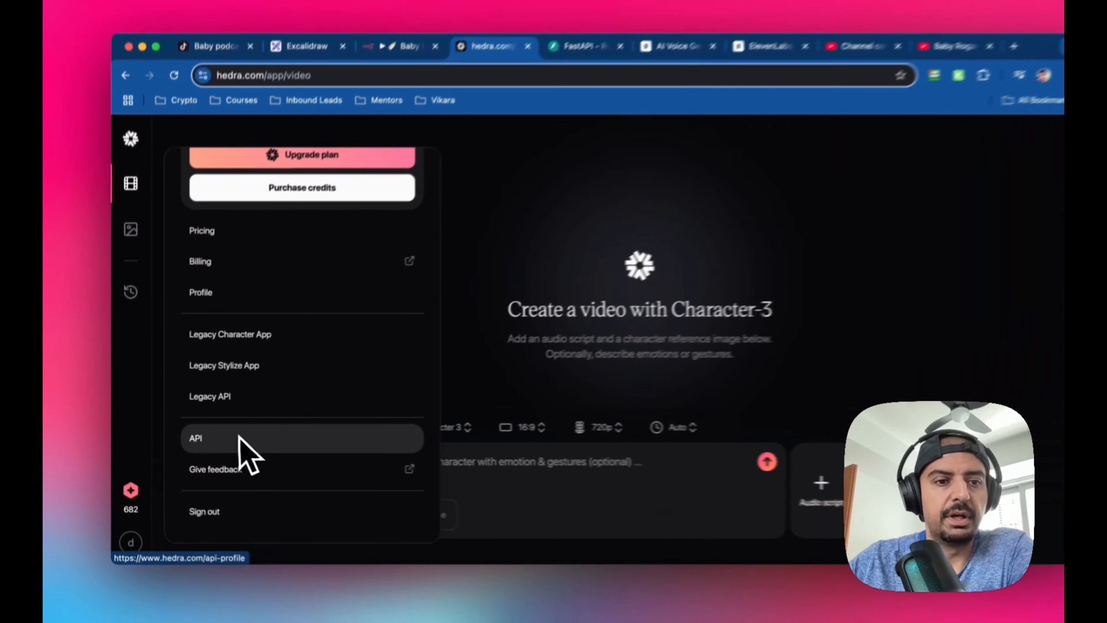
{"action": "scroll", "coordinate": [270, 364], "scroll_direction": "up", "scroll_amount": 5}
{"action": "scroll", "coordinate": [322, 259], "scroll_direction": "down", "scroll_amount": 5}
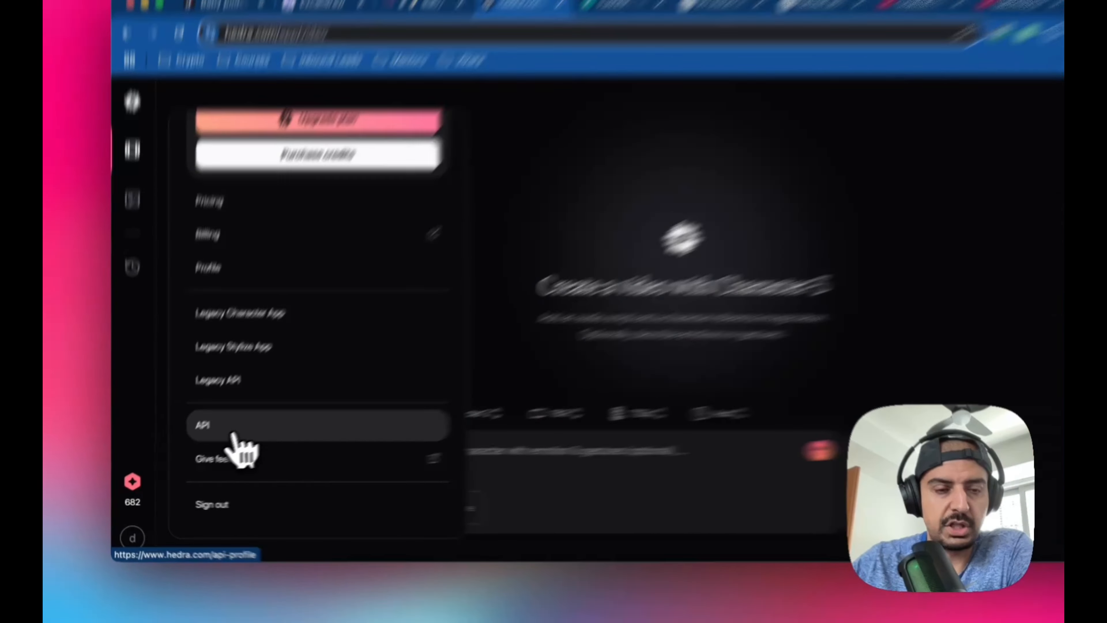
{"action": "left_click", "coordinate": [308, 437]}
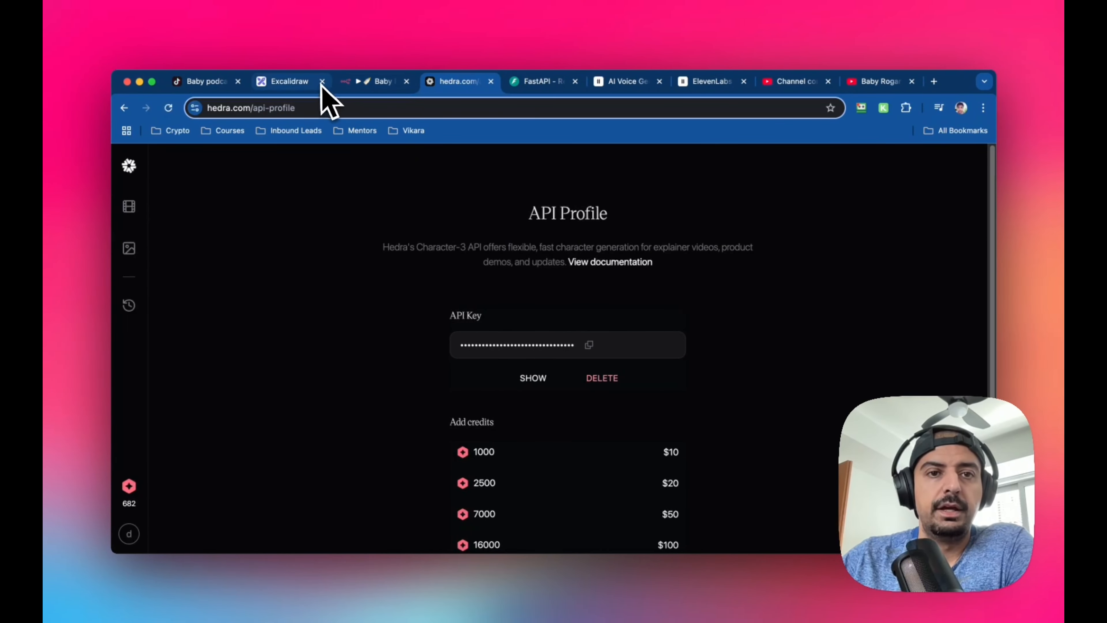
Switch back to n8n and inspect the JSON headers of the Configure Audio node's Hedra custom auth credential, then close the credential
{"action": "left_click", "coordinate": [373, 81]}
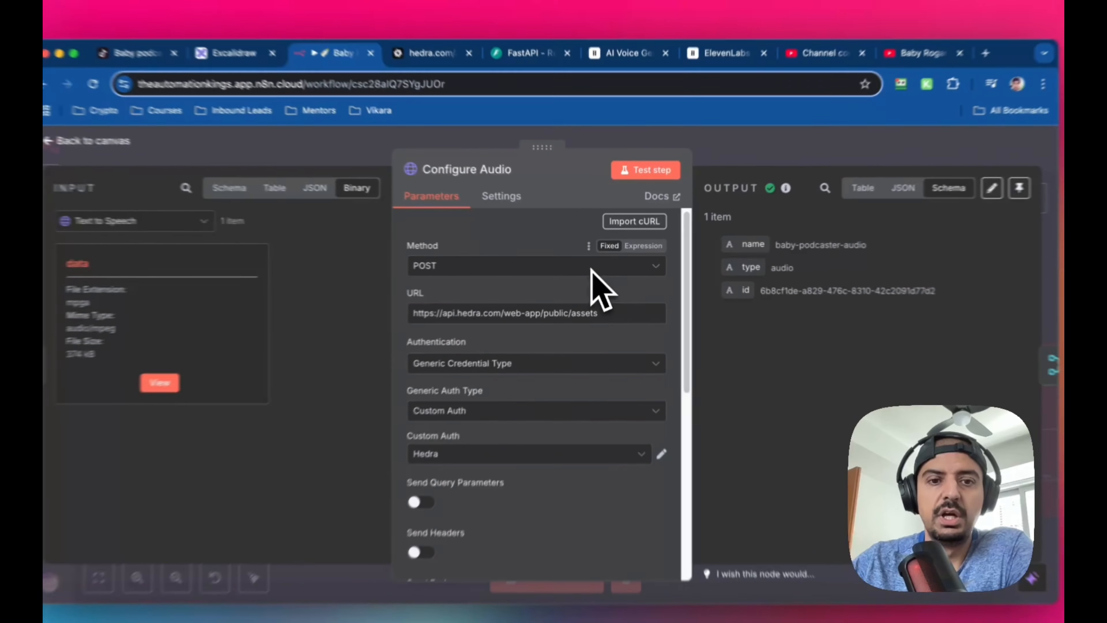
{"action": "scroll", "coordinate": [569, 283], "scroll_direction": "down", "scroll_amount": 2}
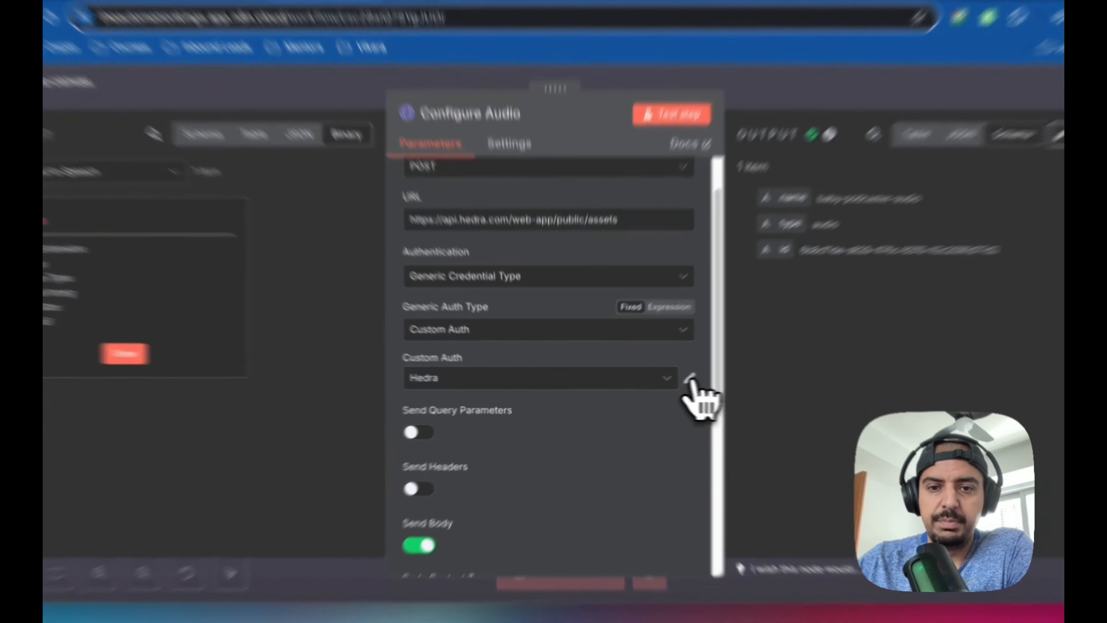
{"action": "left_click", "coordinate": [656, 383]}
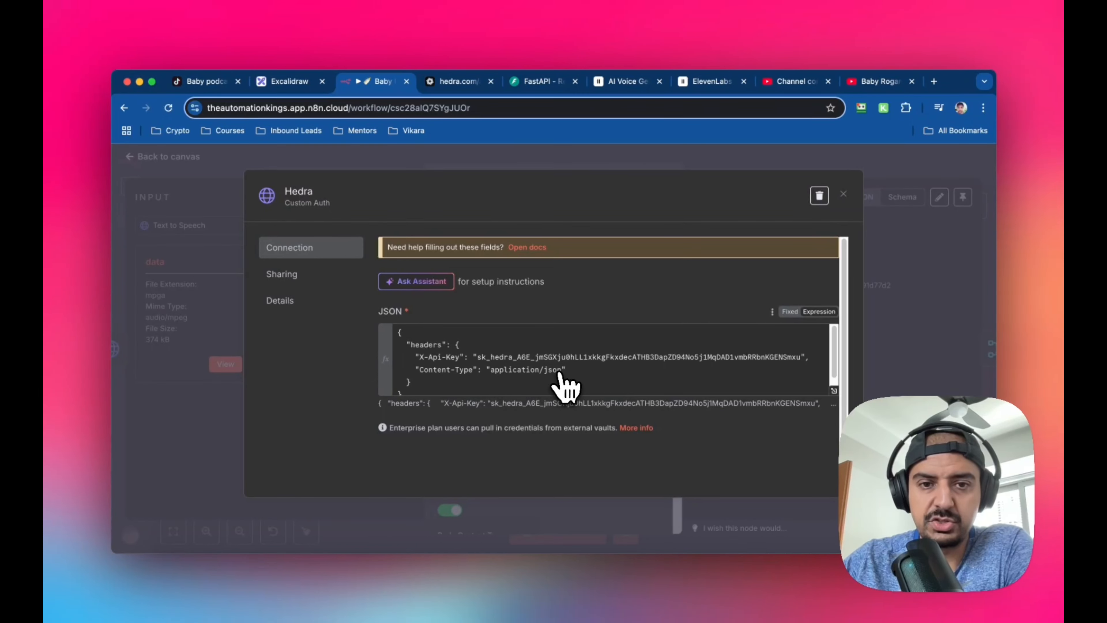
{"action": "scroll", "coordinate": [436, 373], "scroll_direction": "down", "scroll_amount": 1}
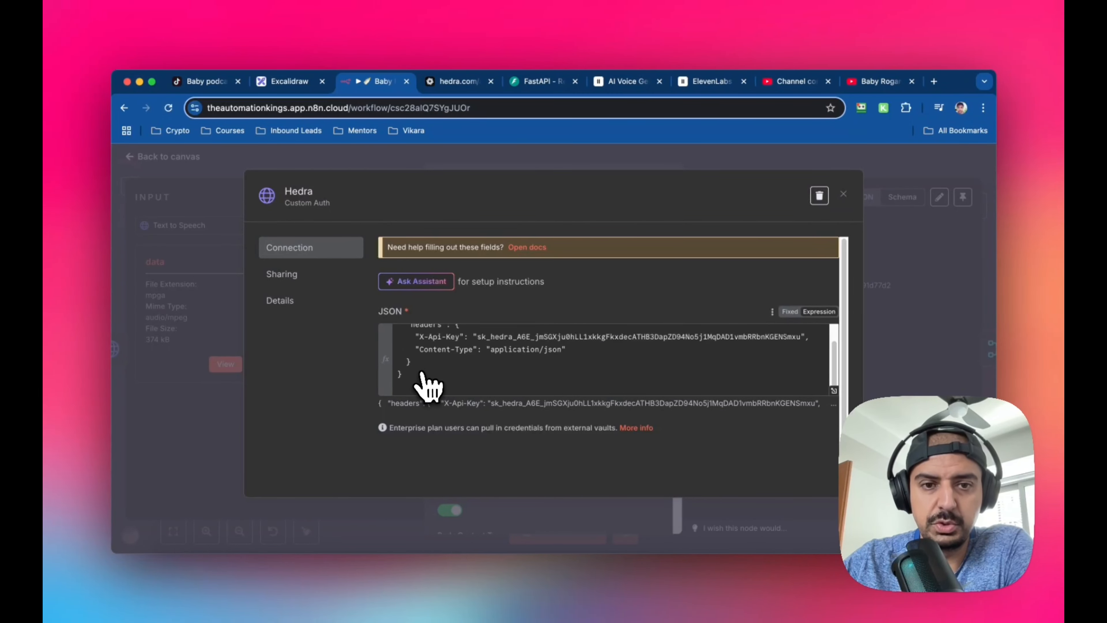
{"action": "scroll", "coordinate": [421, 374], "scroll_direction": "up", "scroll_amount": 1}
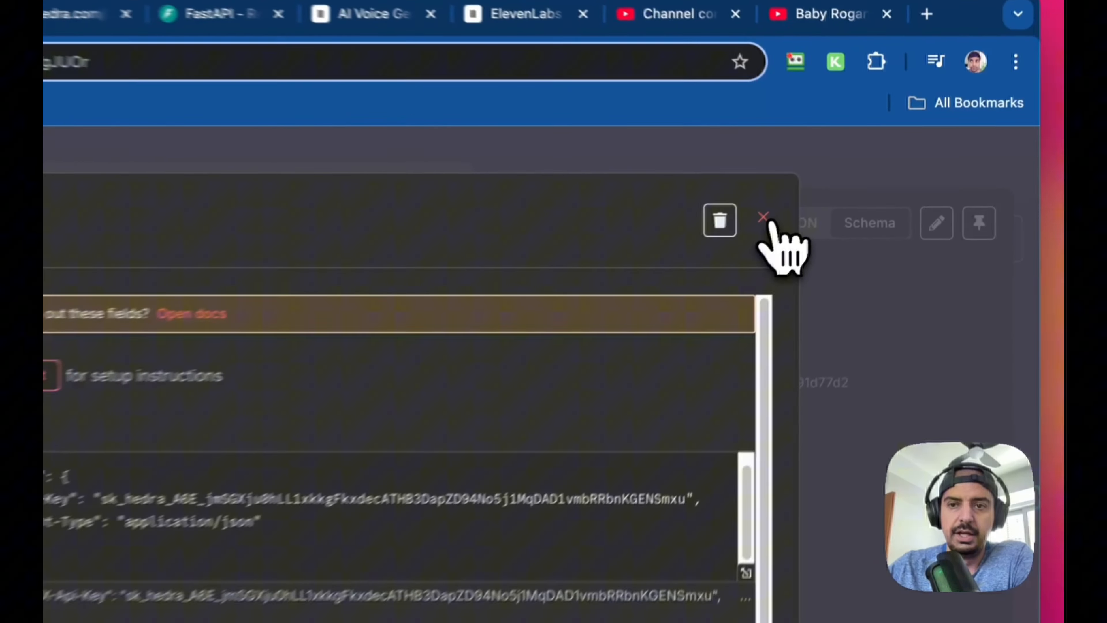
{"action": "left_click", "coordinate": [845, 194]}
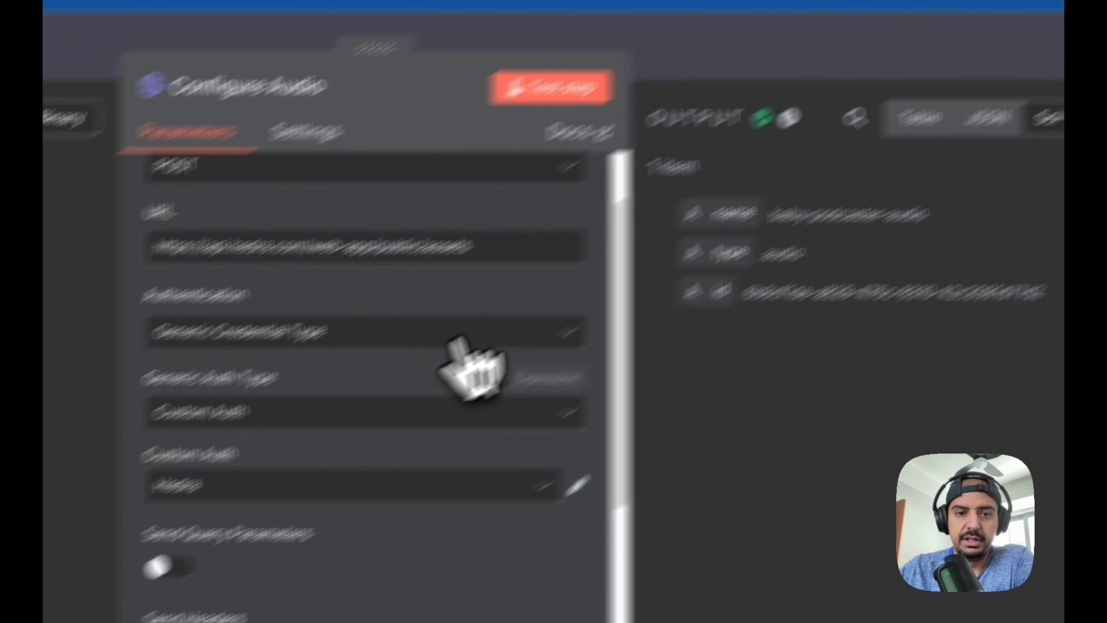
Review the Configure Audio node's JSON request body settings and return to the canvas
{"action": "scroll", "coordinate": [583, 292], "scroll_direction": "down", "scroll_amount": 3}
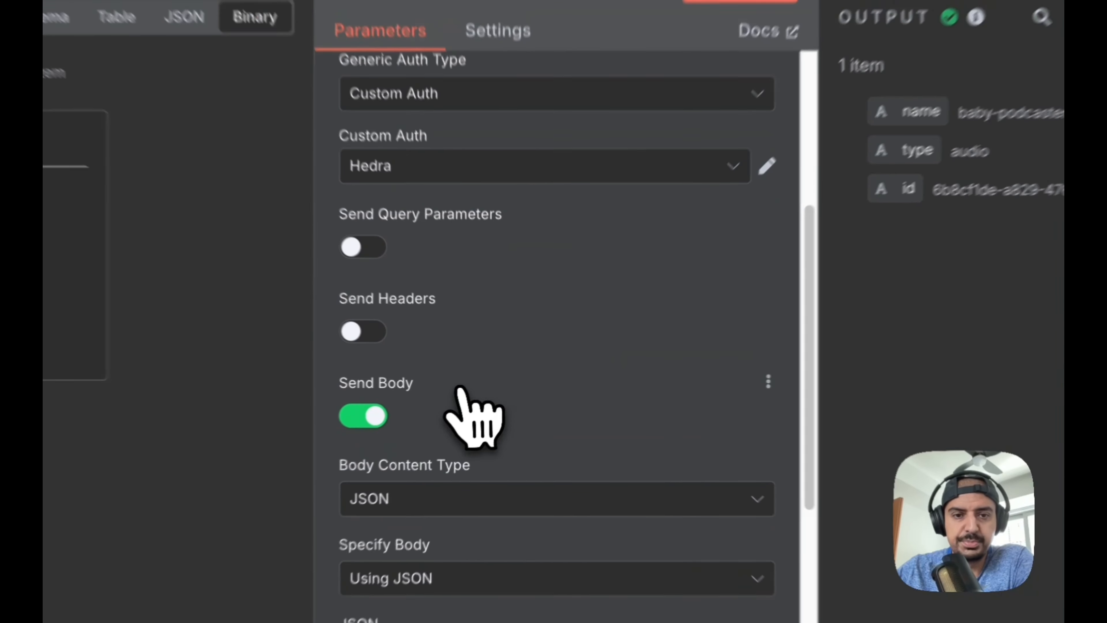
{"action": "scroll", "coordinate": [559, 382], "scroll_direction": "down", "scroll_amount": 1}
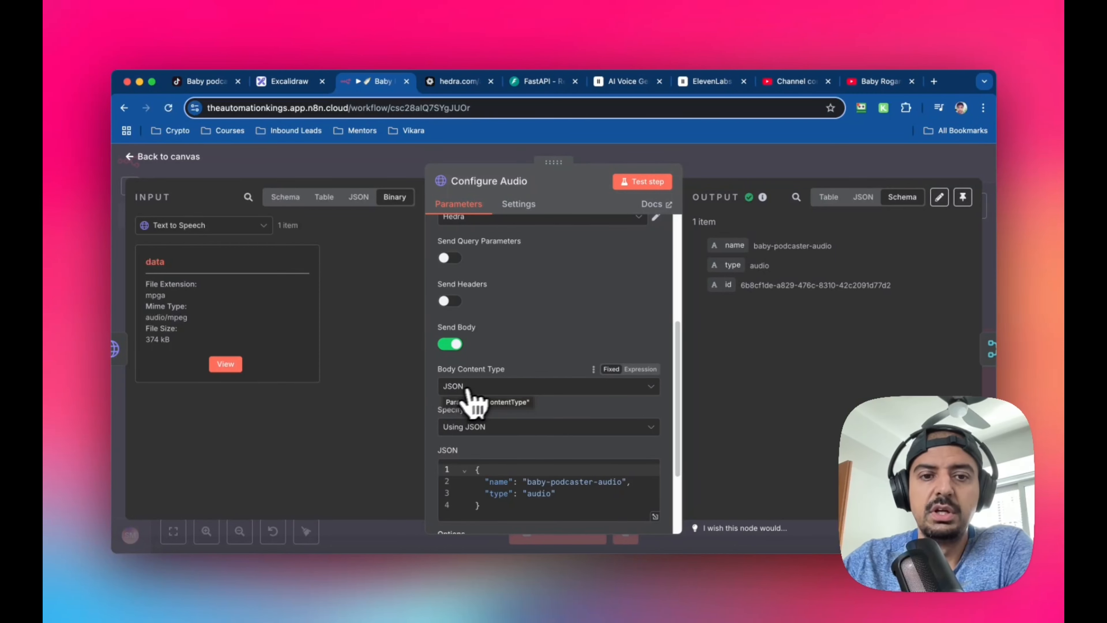
{"action": "scroll", "coordinate": [515, 420], "scroll_direction": "down", "scroll_amount": 3}
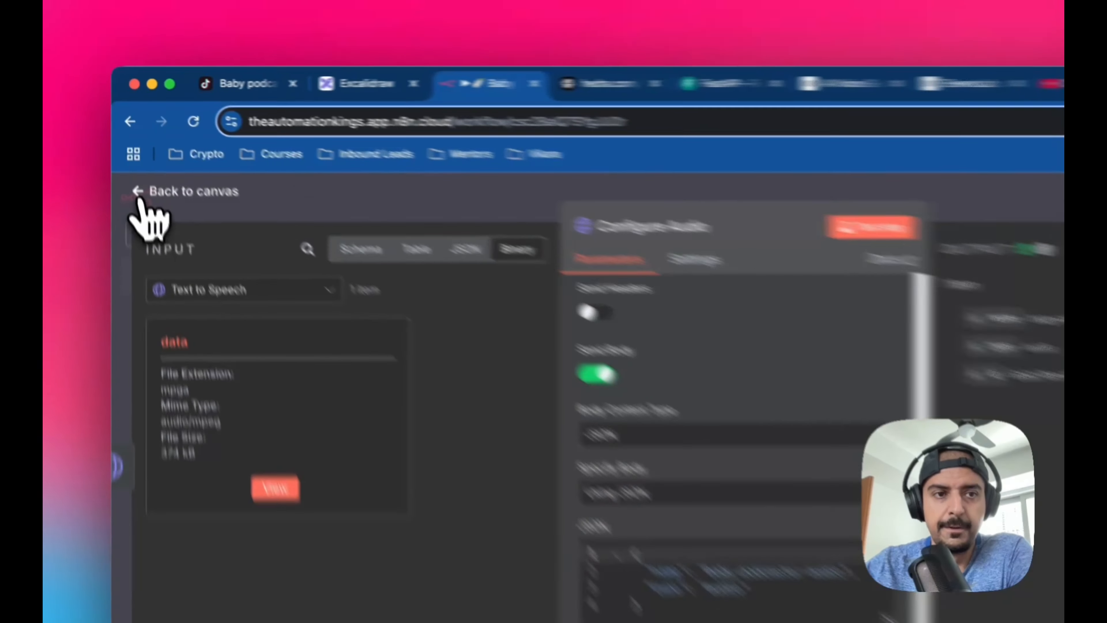
{"action": "left_click", "coordinate": [135, 157]}
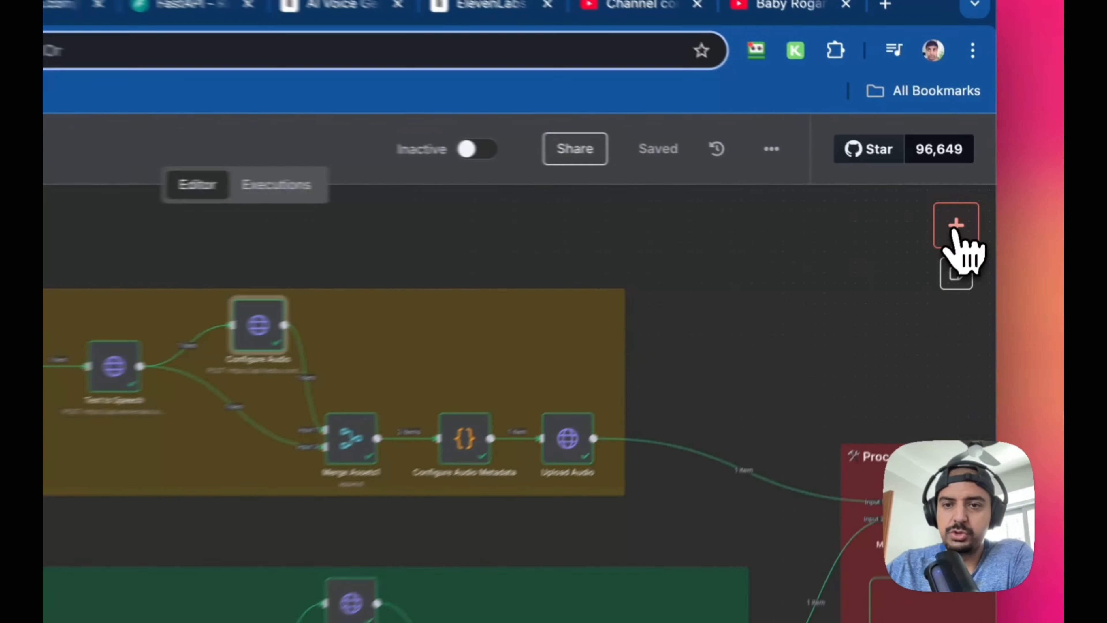
Search the node library for "merge" and close it without adding a node
{"action": "left_click", "coordinate": [974, 206]}
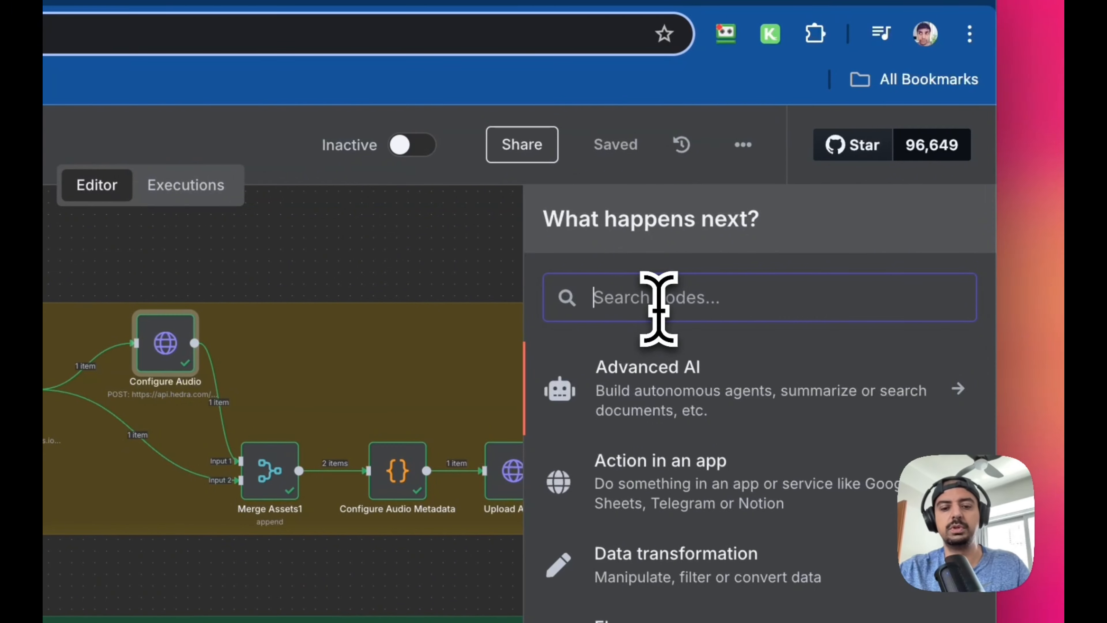
{"action": "type", "text": "merge"}
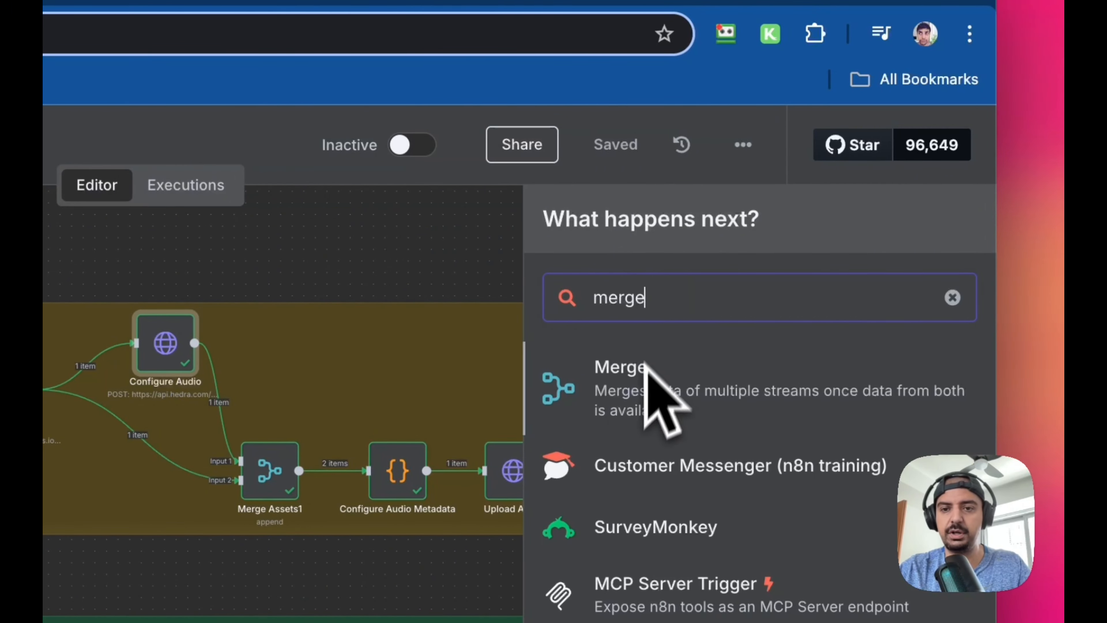
{"action": "left_click", "coordinate": [429, 284]}
Open the Merge Assets1 node to review its mode and number of inputs, and return to the canvas
{"action": "left_click", "coordinate": [264, 480]}
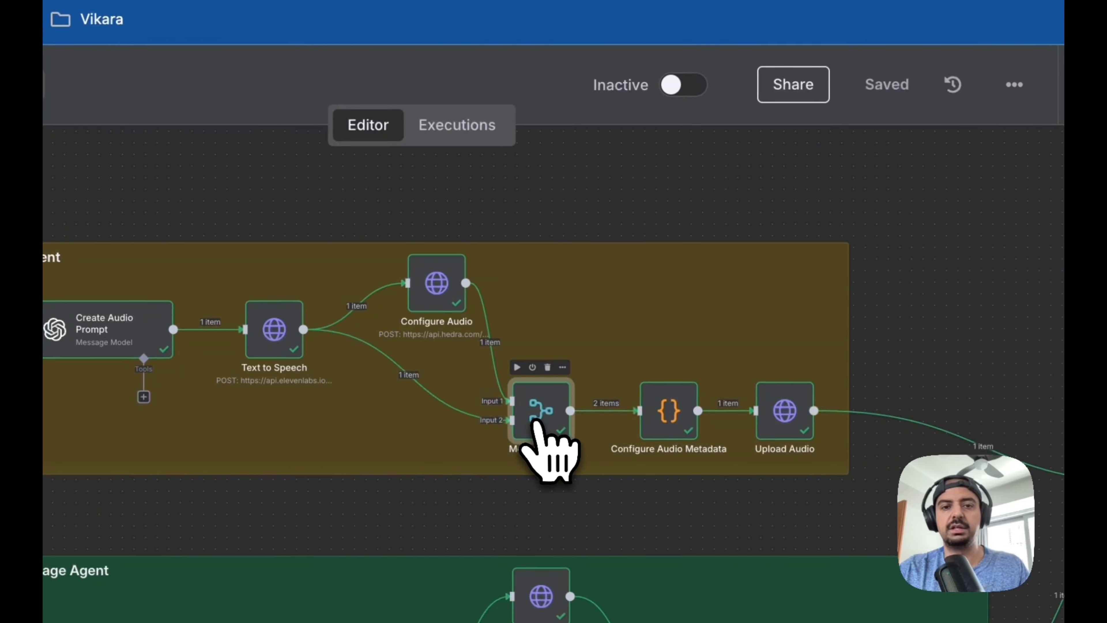
{"action": "double_click", "coordinate": [534, 420]}
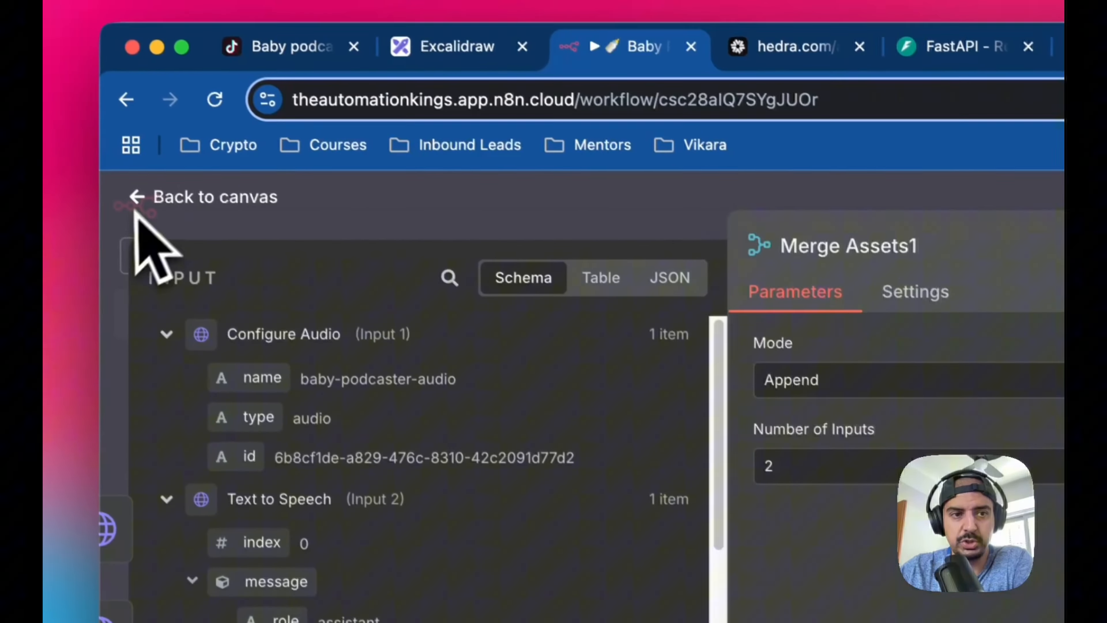
{"action": "left_click", "coordinate": [150, 202]}
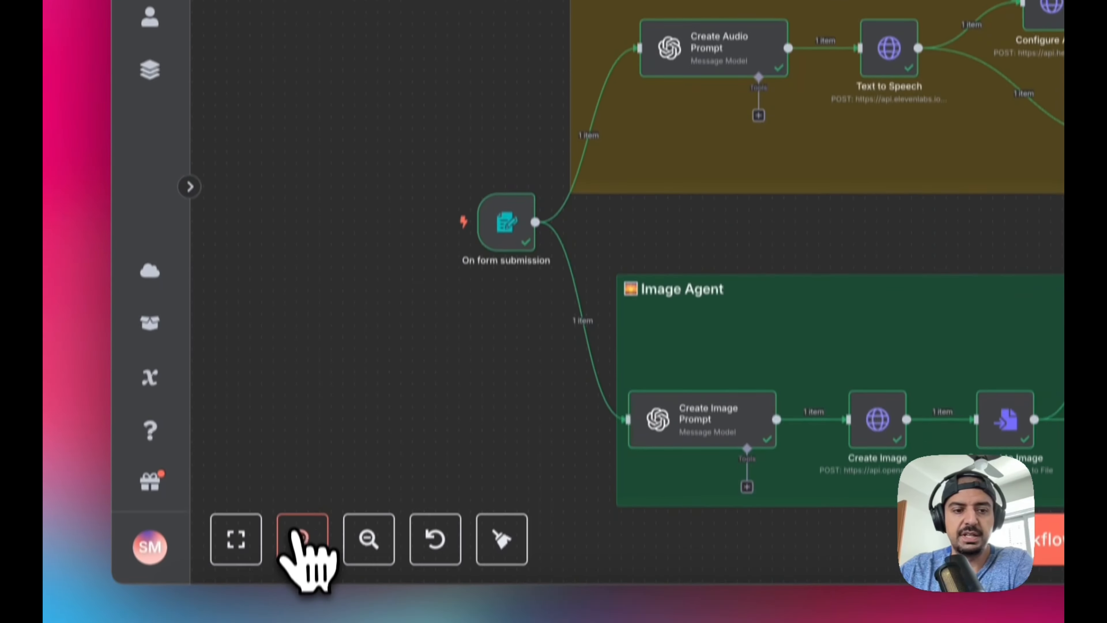
{"action": "left_click", "coordinate": [301, 539]}
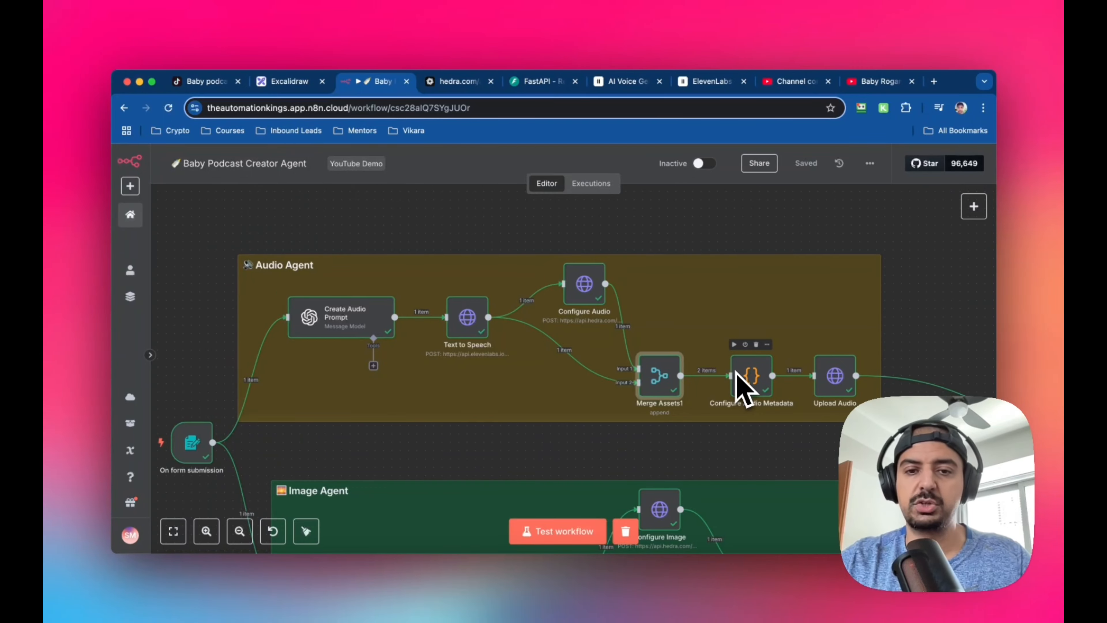
Search the node library for "code" and close it without adding a node
{"action": "scroll", "coordinate": [740, 386], "scroll_direction": "right", "scroll_amount": 5}
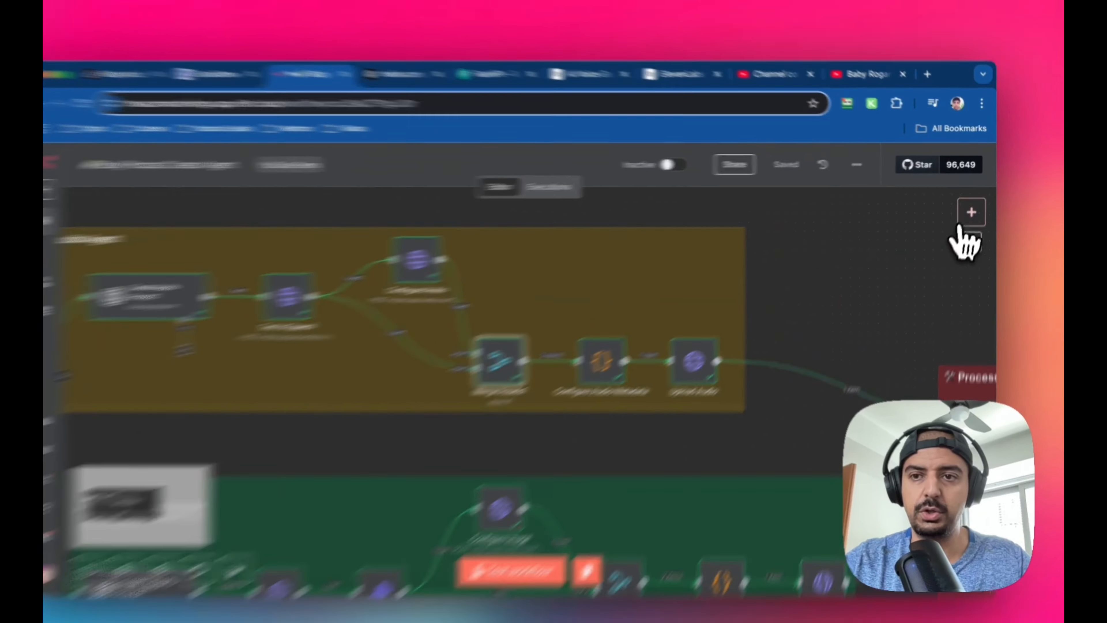
{"action": "left_click", "coordinate": [974, 206]}
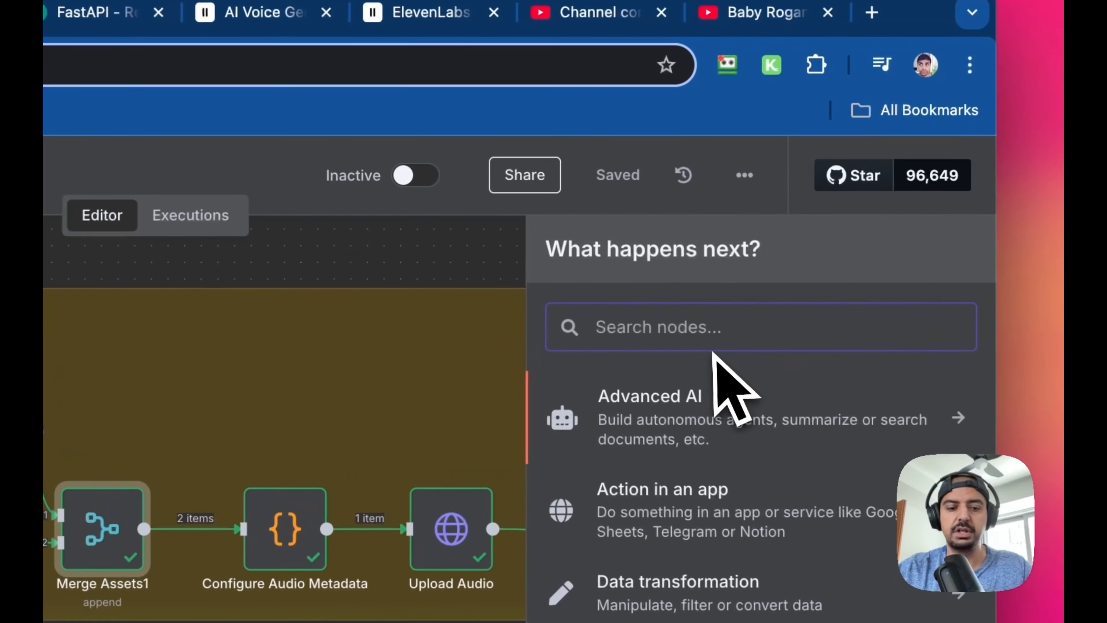
{"action": "type", "text": "code"}
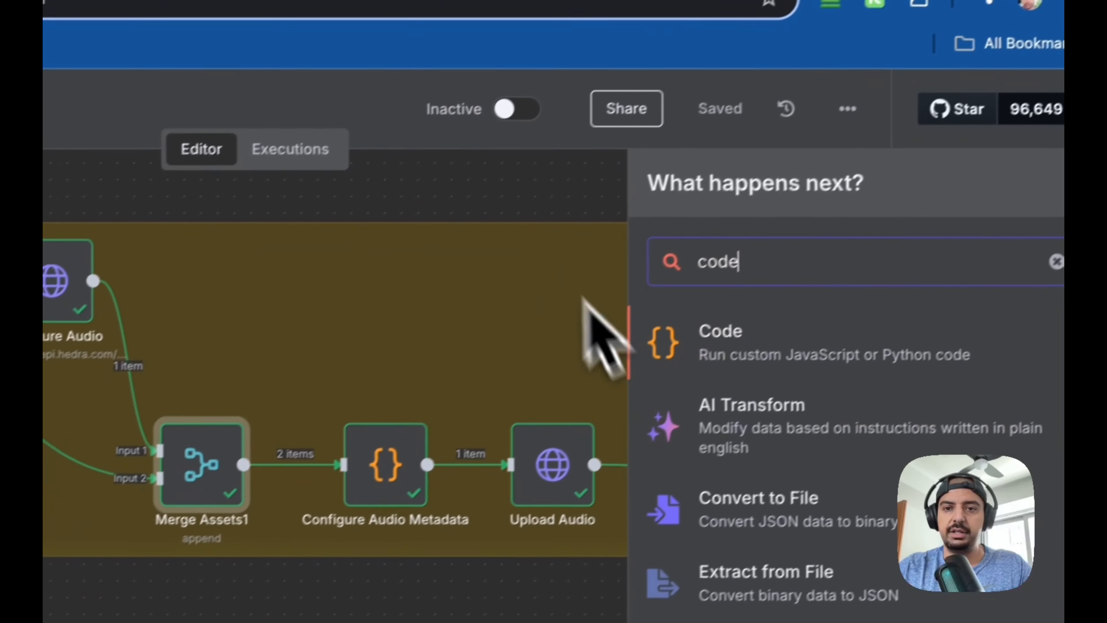
{"action": "left_click", "coordinate": [373, 256]}
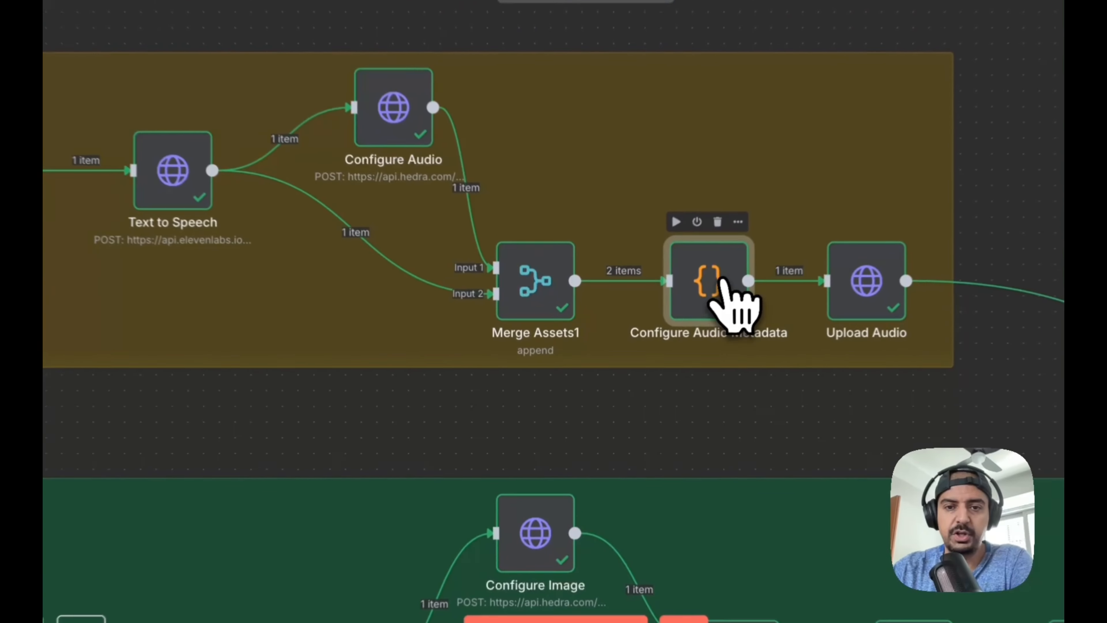
Open the Configure Audio Metadata node, read through its full JavaScript code, and return to the canvas
{"action": "double_click", "coordinate": [643, 347]}
{"action": "scroll", "coordinate": [654, 341], "scroll_direction": "up", "scroll_amount": 10}
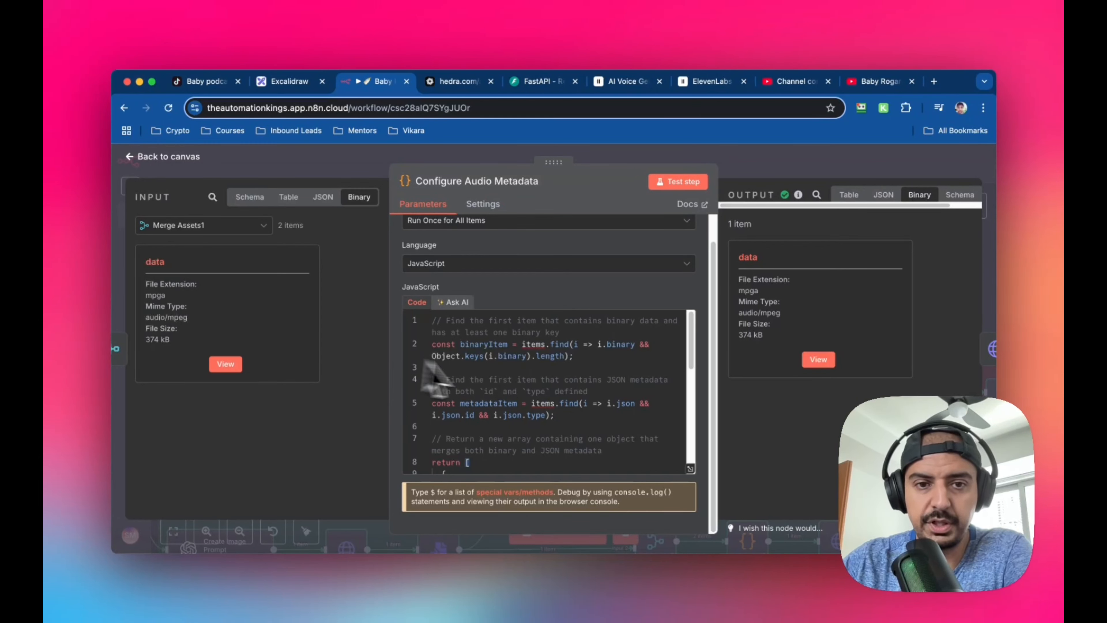
{"action": "scroll", "coordinate": [506, 386], "scroll_direction": "down", "scroll_amount": 2}
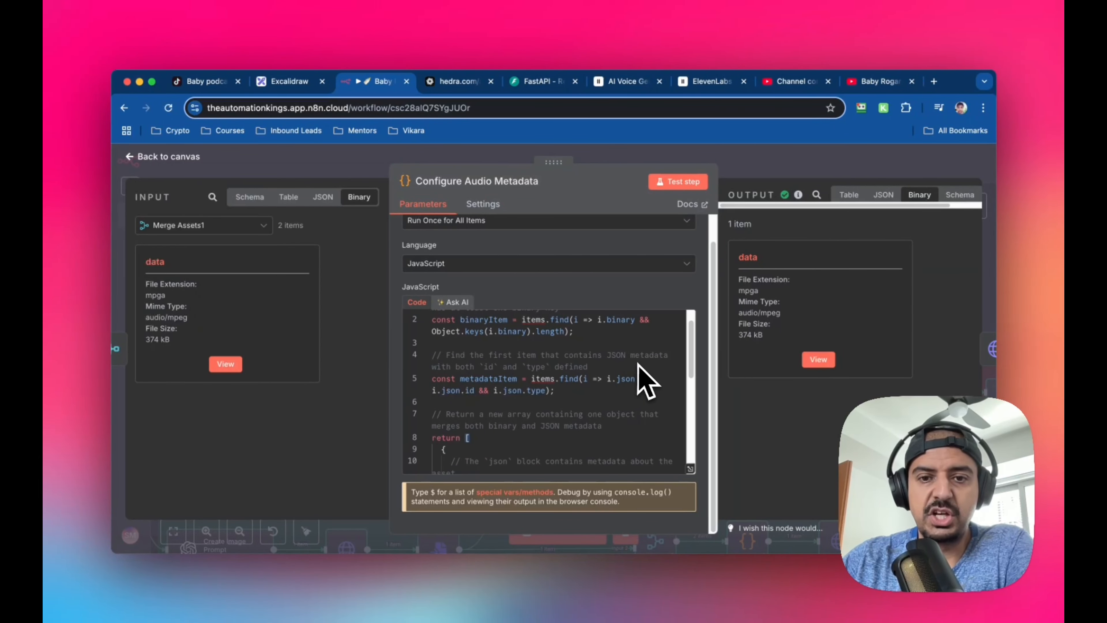
{"action": "scroll", "coordinate": [652, 380], "scroll_direction": "down", "scroll_amount": 3}
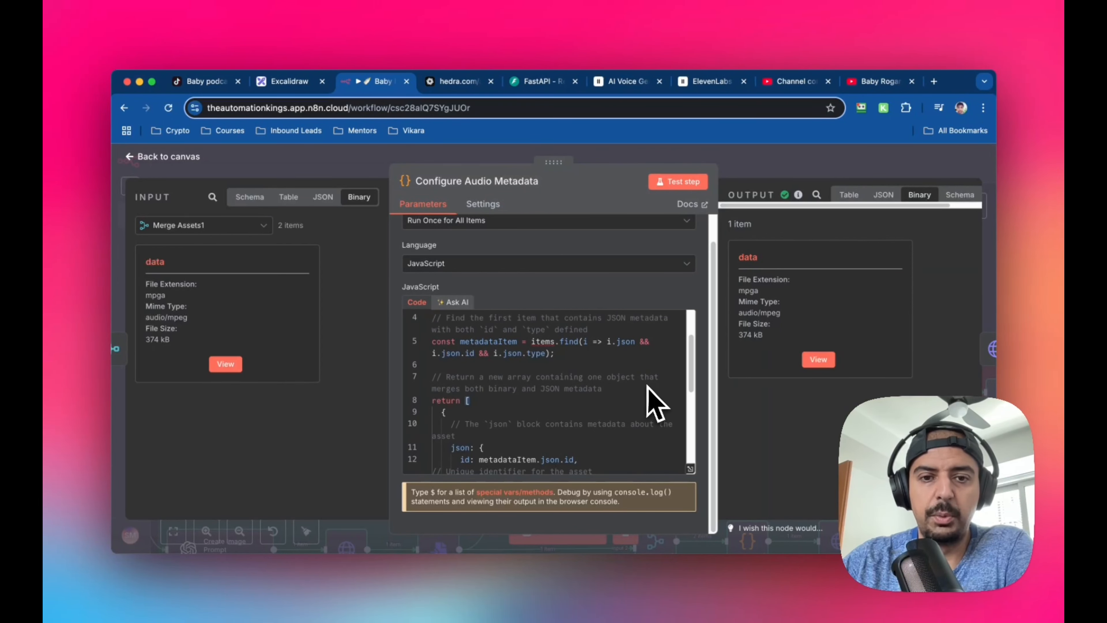
{"action": "scroll", "coordinate": [518, 418], "scroll_direction": "down", "scroll_amount": 3}
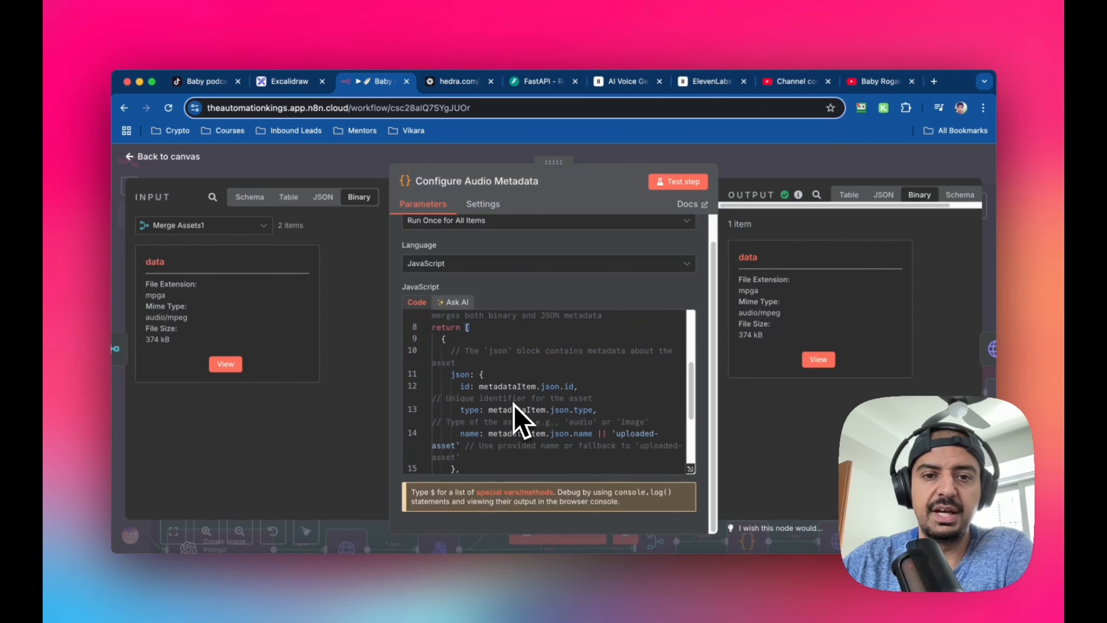
{"action": "scroll", "coordinate": [519, 420], "scroll_direction": "down", "scroll_amount": 3}
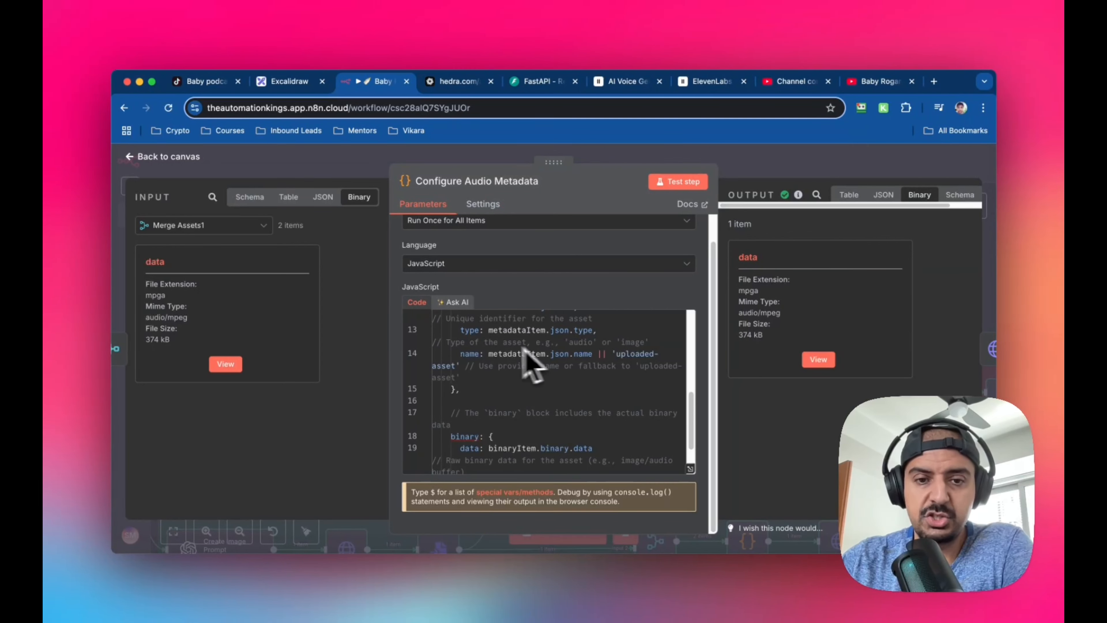
{"action": "scroll", "coordinate": [582, 425], "scroll_direction": "down", "scroll_amount": 2}
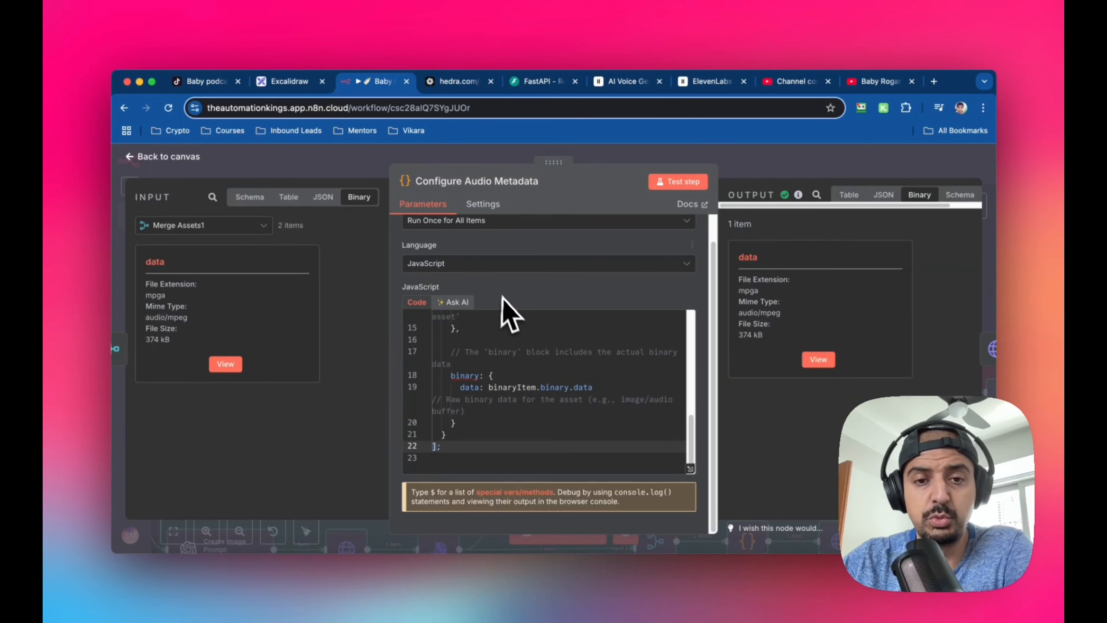
{"action": "left_click", "coordinate": [157, 156]}
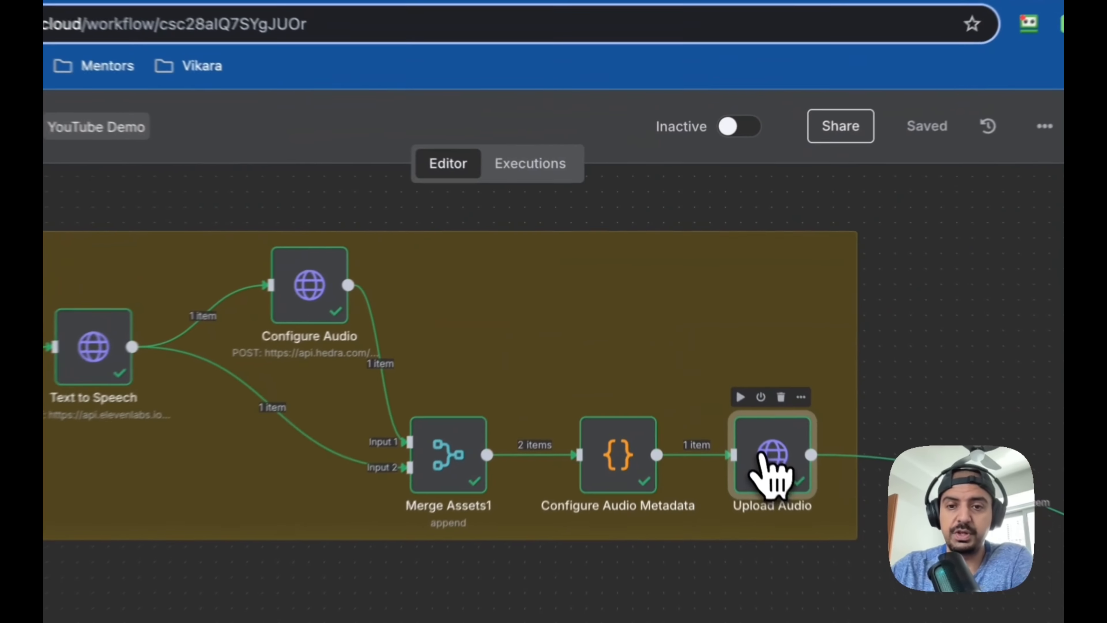
Open the Upload Audio node to inspect its request settings, and show the schema of its input data from the preceding nodes
{"action": "double_click", "coordinate": [722, 342]}
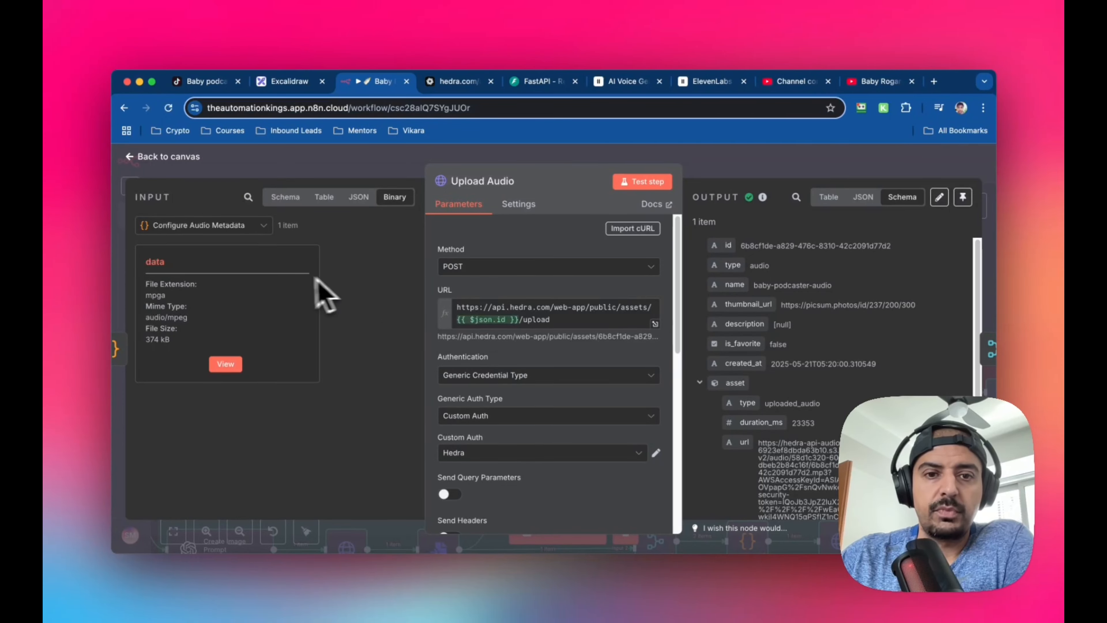
{"action": "scroll", "coordinate": [559, 318], "scroll_direction": "down", "scroll_amount": 1}
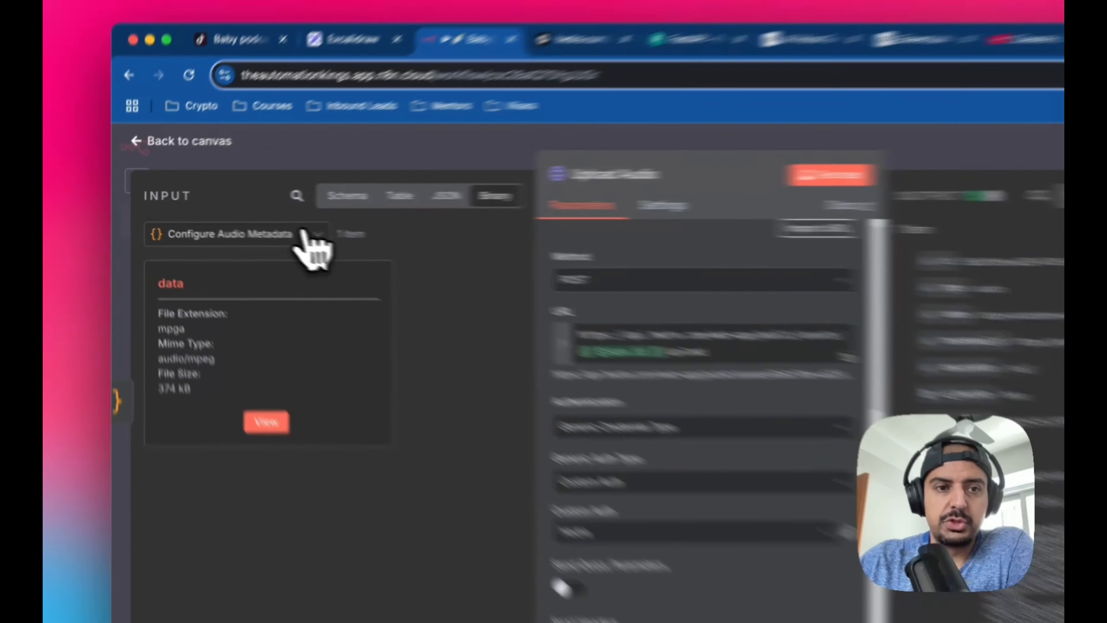
{"action": "left_click", "coordinate": [242, 226]}
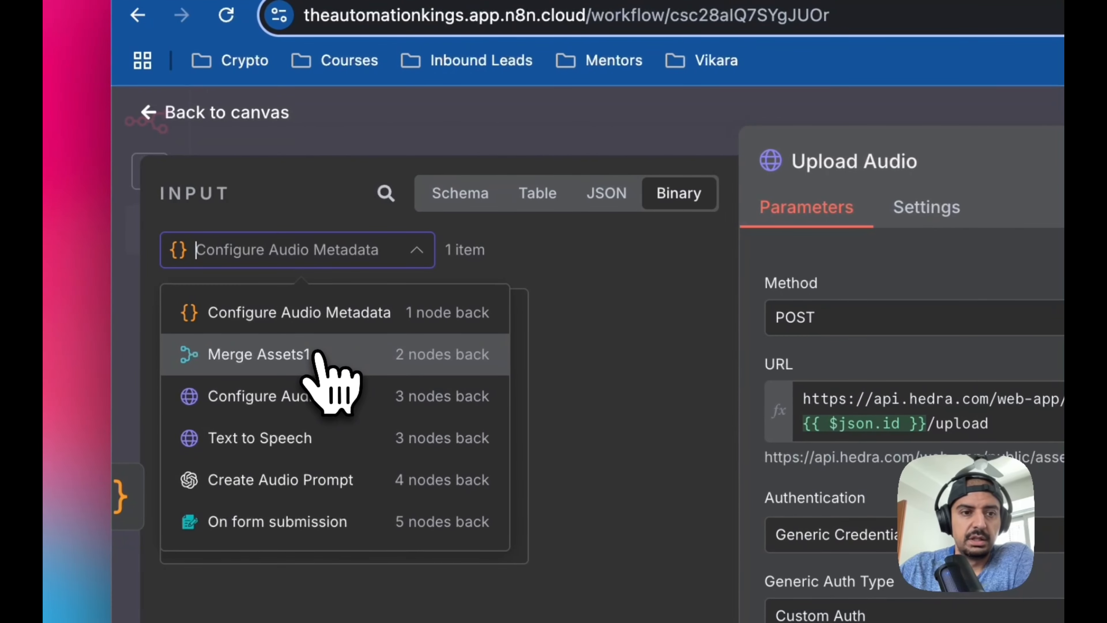
{"action": "left_click", "coordinate": [317, 393]}
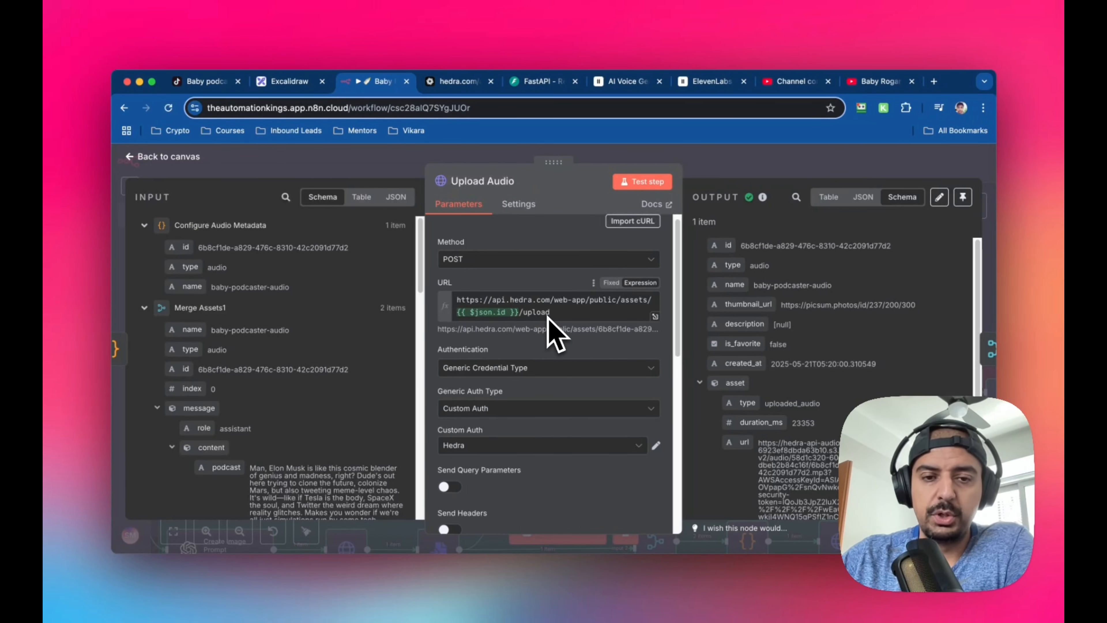
Review the Upload Audio node's request settings, from its URL and Hedra authentication through the form-data body parameters to the options
{"action": "scroll", "coordinate": [549, 318], "scroll_direction": "down", "scroll_amount": 2}
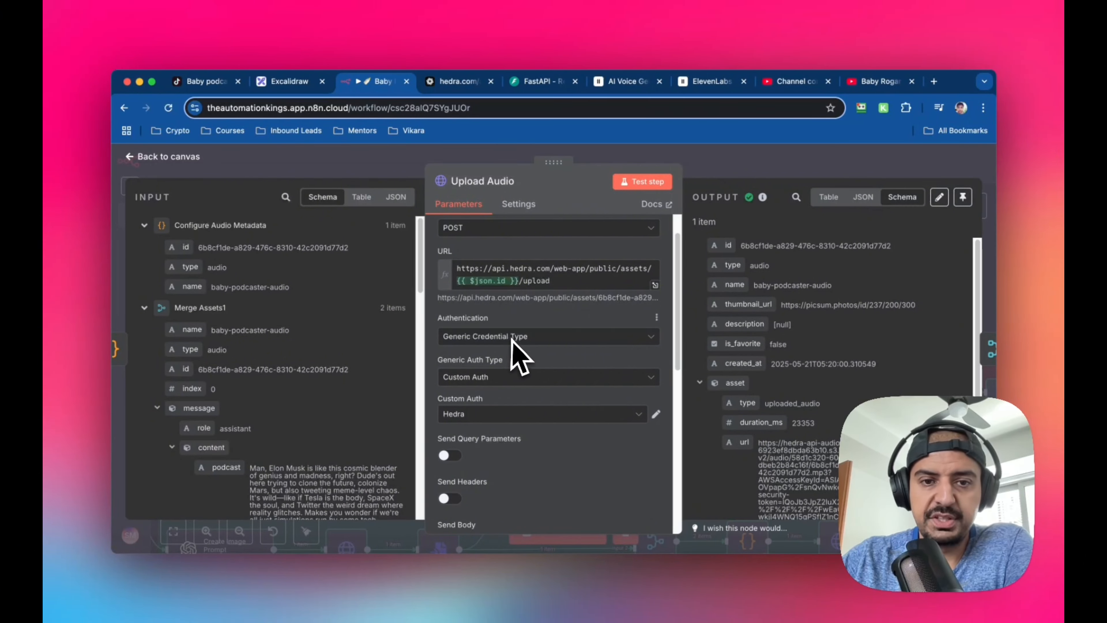
{"action": "scroll", "coordinate": [517, 351], "scroll_direction": "down", "scroll_amount": 2}
{"action": "scroll", "coordinate": [566, 394], "scroll_direction": "down", "scroll_amount": 2}
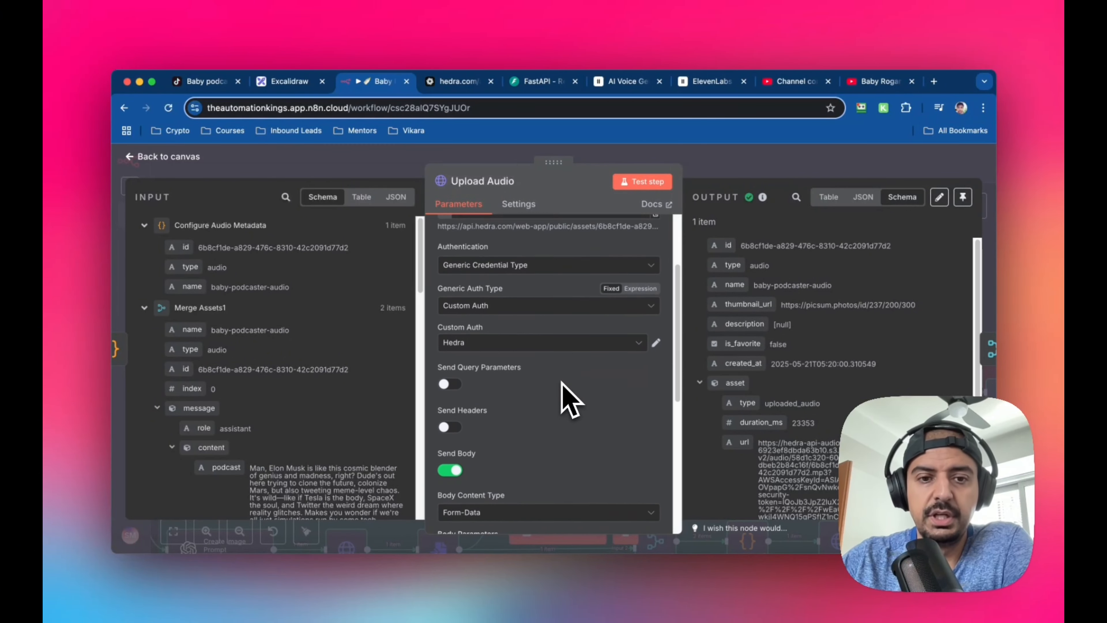
{"action": "scroll", "coordinate": [564, 388], "scroll_direction": "down", "scroll_amount": 6}
{"action": "scroll", "coordinate": [521, 377], "scroll_direction": "down", "scroll_amount": 2}
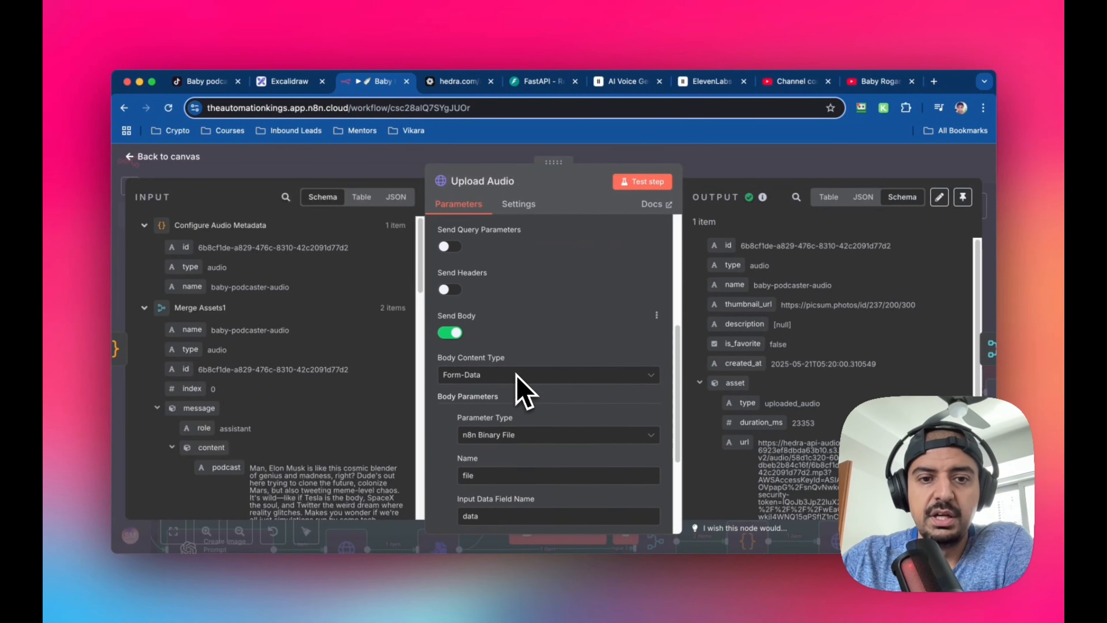
{"action": "scroll", "coordinate": [523, 390], "scroll_direction": "down", "scroll_amount": 3}
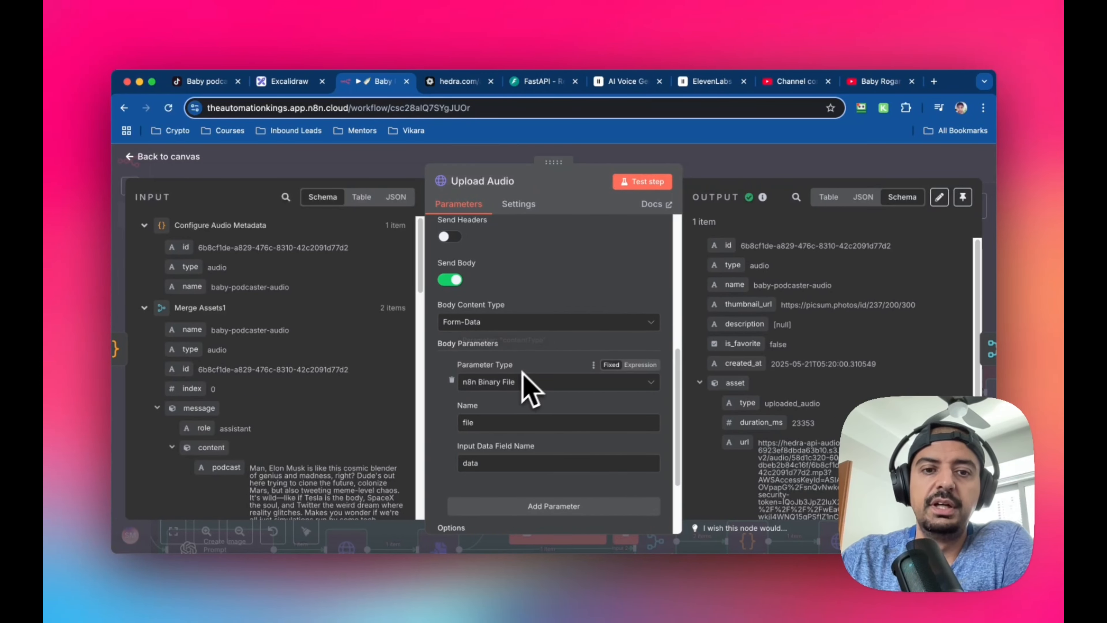
{"action": "scroll", "coordinate": [532, 383], "scroll_direction": "down", "scroll_amount": 2}
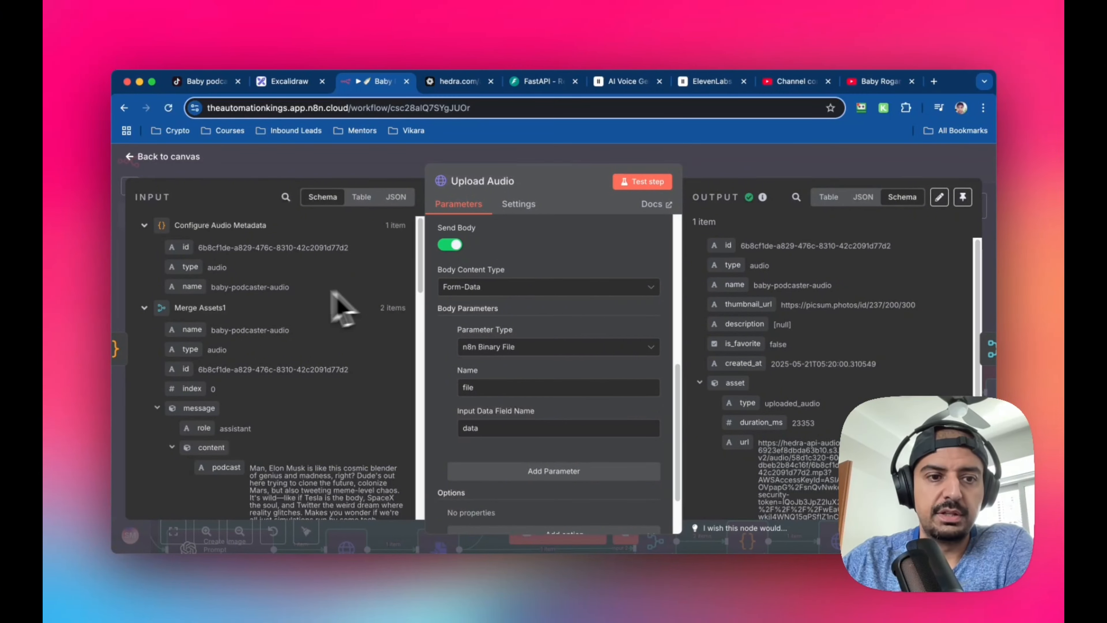
{"action": "scroll", "coordinate": [539, 358], "scroll_direction": "down", "scroll_amount": 3}
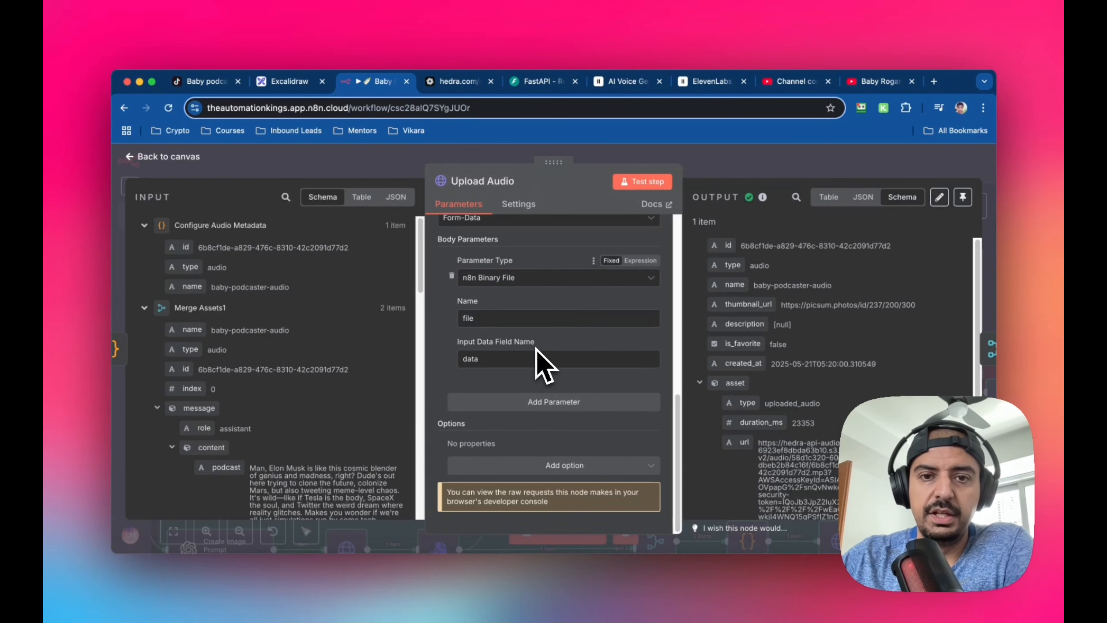
Examine the Upload Audio node's output schema, including the asset's type, duration and URL, and return to the canvas
{"action": "scroll", "coordinate": [539, 359], "scroll_direction": "up", "scroll_amount": 10}
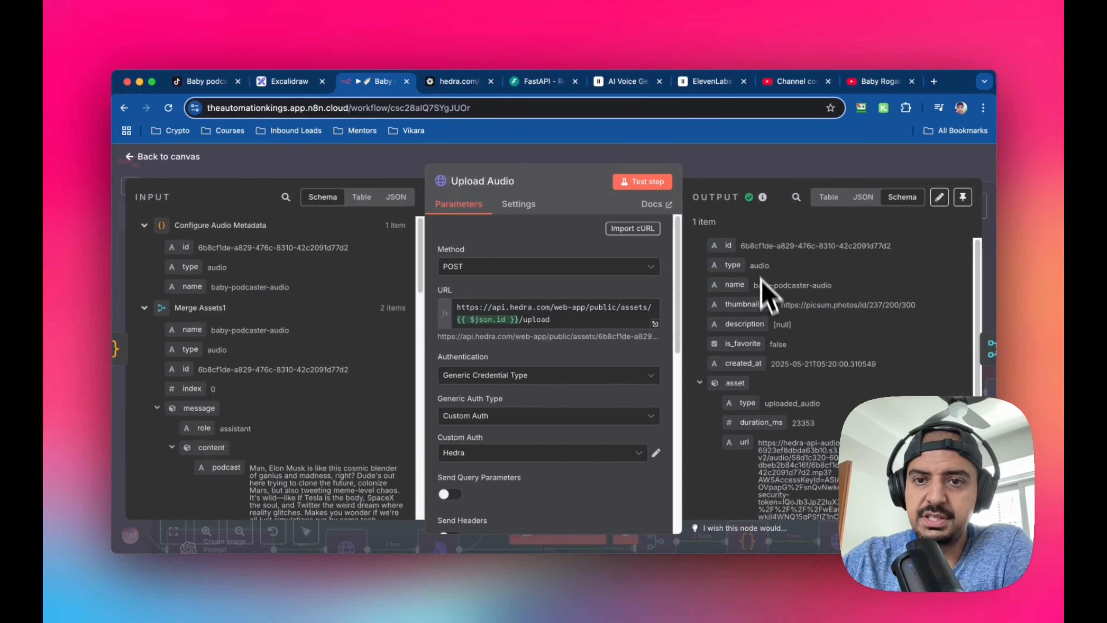
{"action": "scroll", "coordinate": [870, 253], "scroll_direction": "down", "scroll_amount": 1}
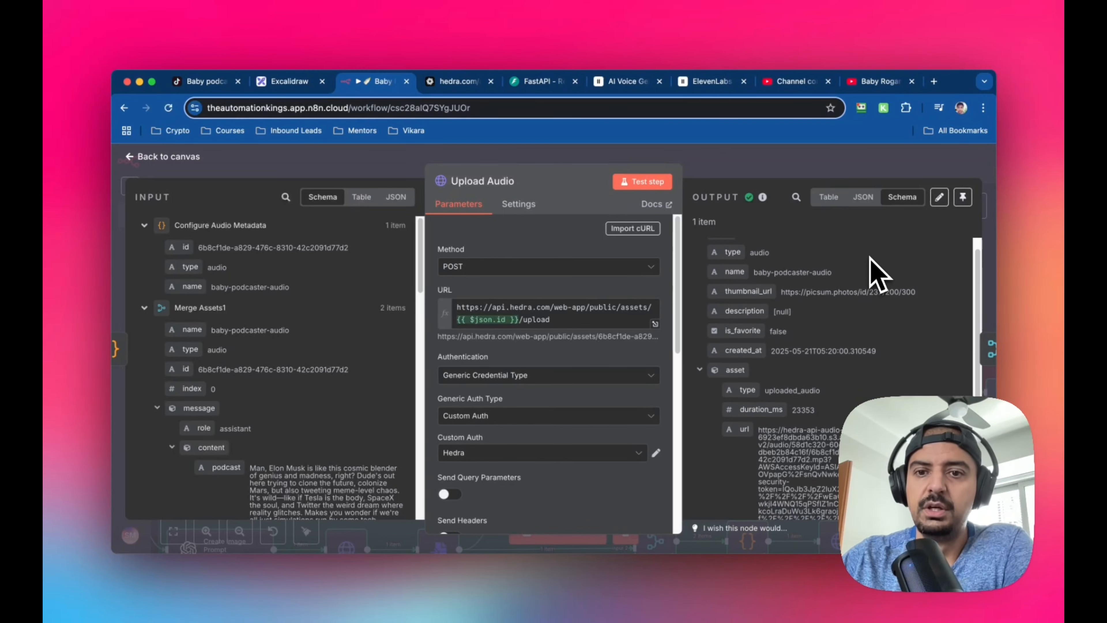
{"action": "scroll", "coordinate": [876, 313], "scroll_direction": "down", "scroll_amount": 3}
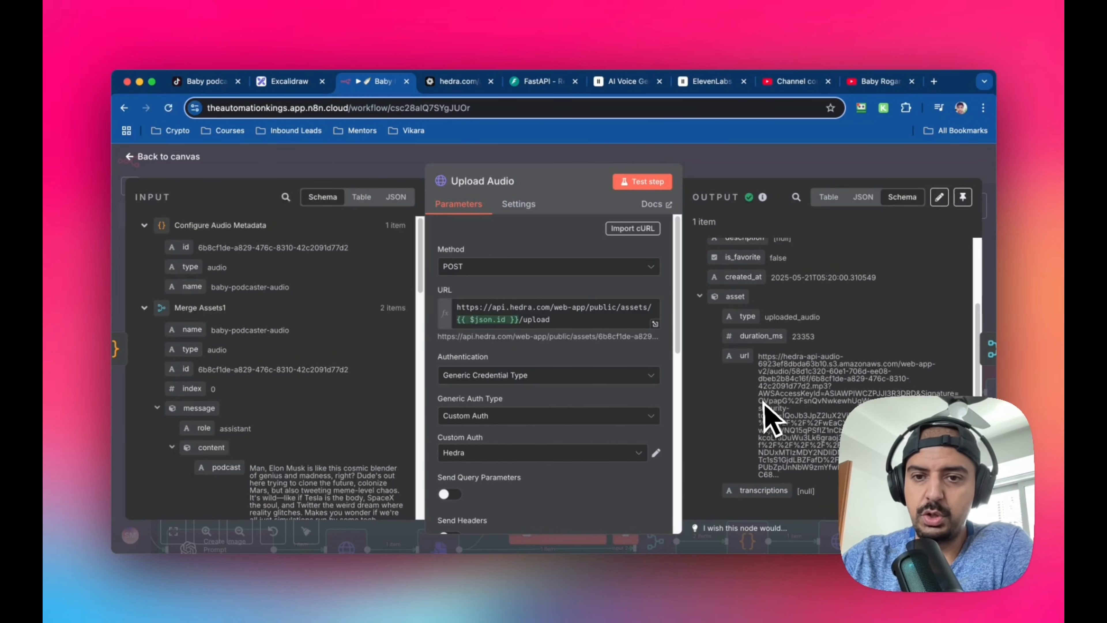
{"action": "scroll", "coordinate": [773, 385], "scroll_direction": "down", "scroll_amount": 1}
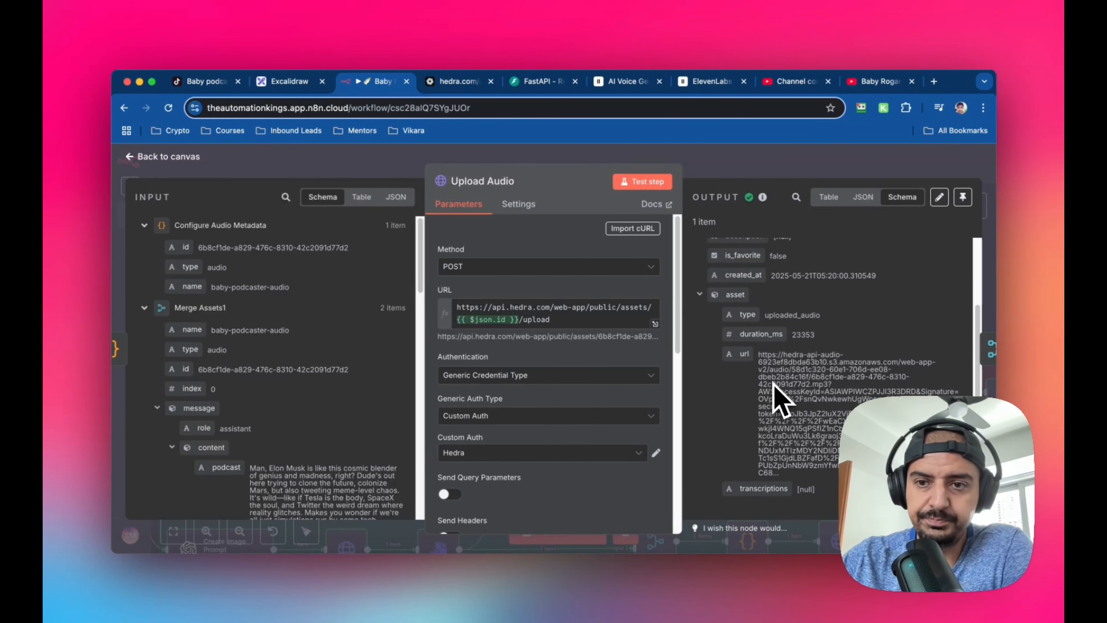
{"action": "scroll", "coordinate": [773, 384], "scroll_direction": "down", "scroll_amount": 1}
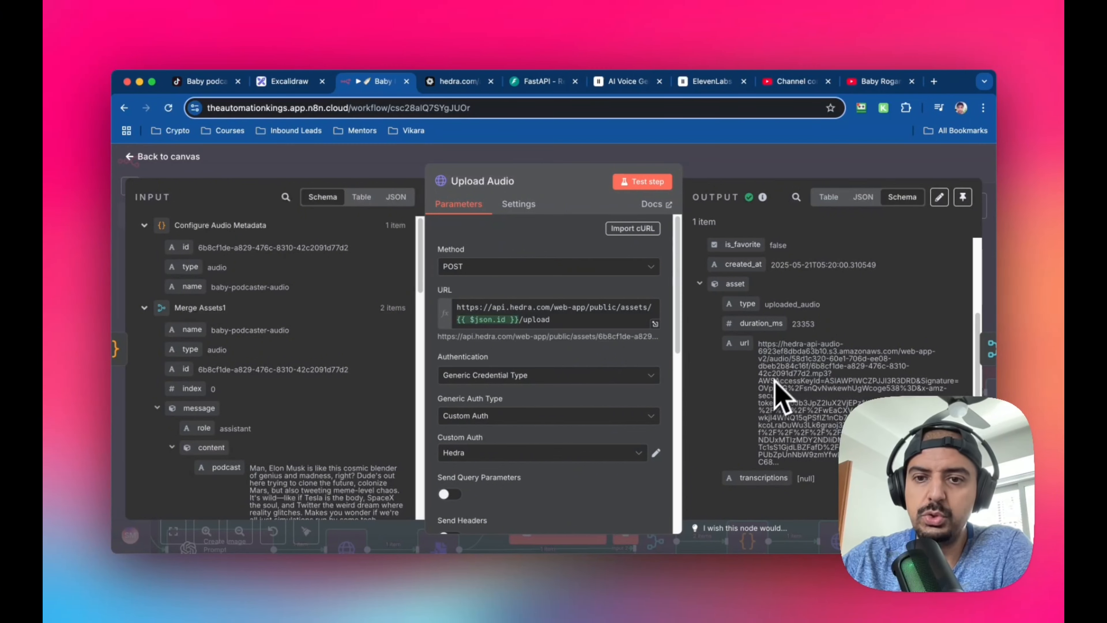
{"action": "scroll", "coordinate": [793, 399], "scroll_direction": "up", "scroll_amount": 4}
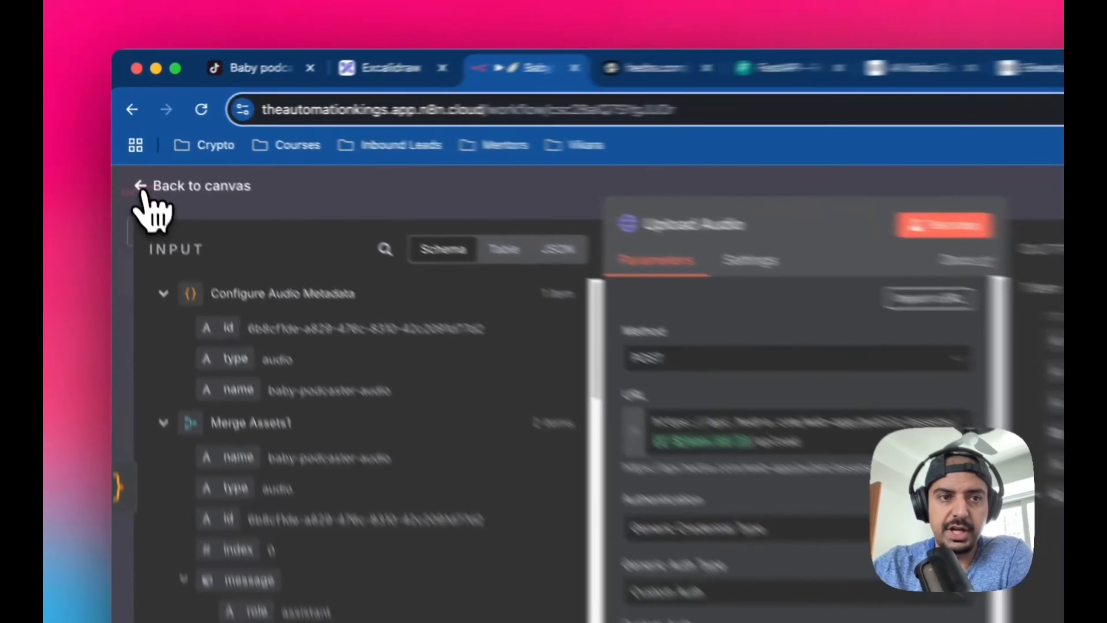
{"action": "left_click", "coordinate": [131, 157]}
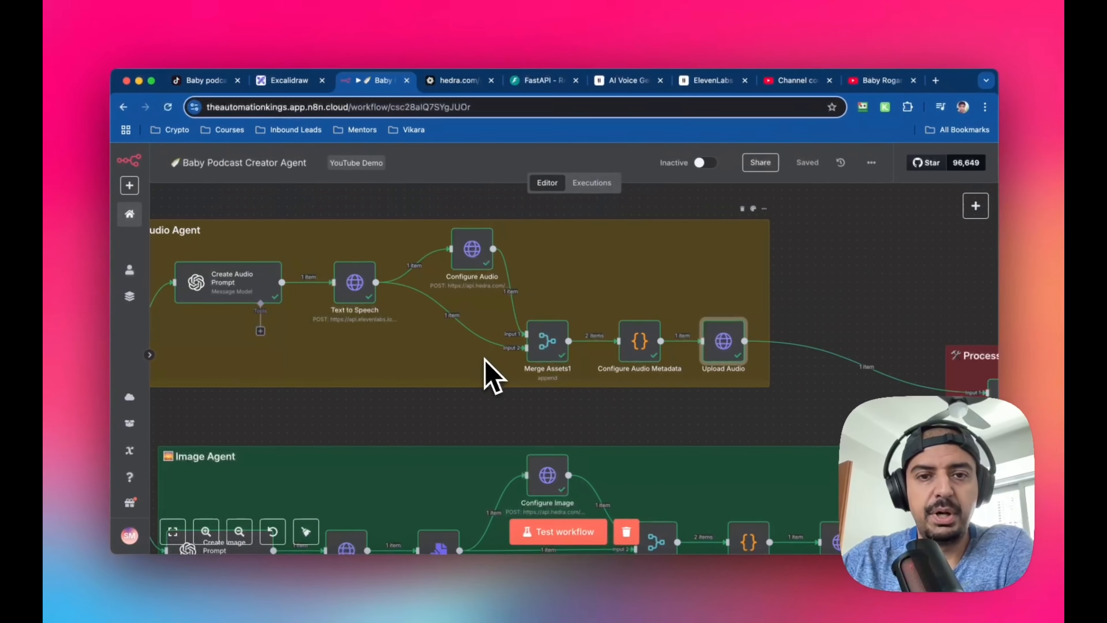
Open the Create Image Prompt node in the Image Agent section and review its resource, operation, model and prompt message
{"action": "scroll", "coordinate": [523, 345], "scroll_direction": "down", "scroll_amount": 5}
{"action": "scroll", "coordinate": [485, 357], "scroll_direction": "down", "scroll_amount": 2}
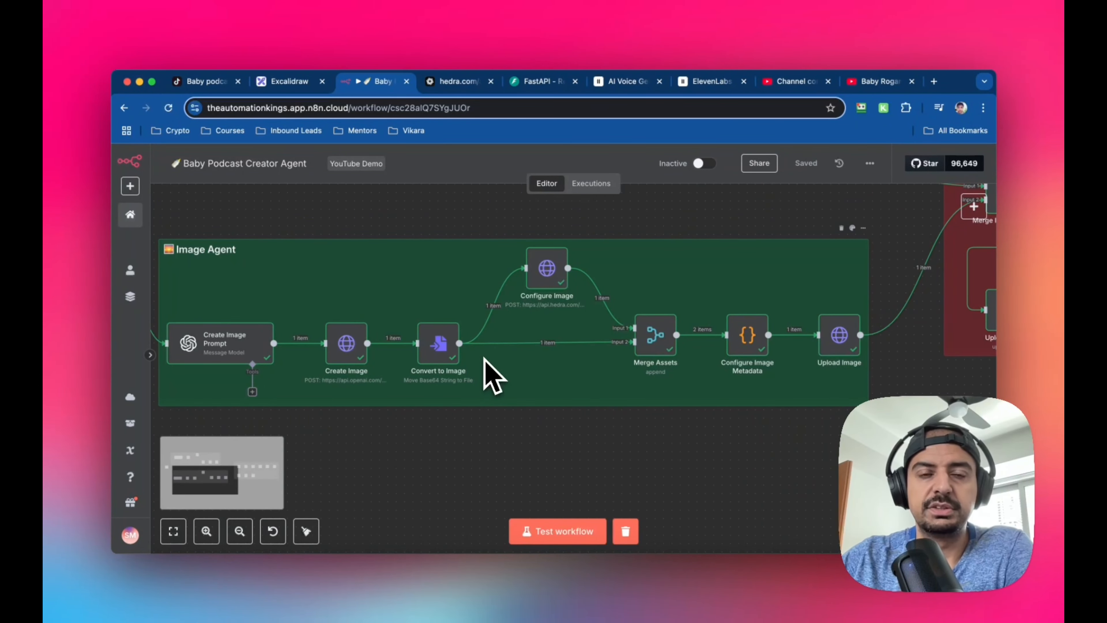
{"action": "scroll", "coordinate": [493, 375], "scroll_direction": "left", "scroll_amount": 3}
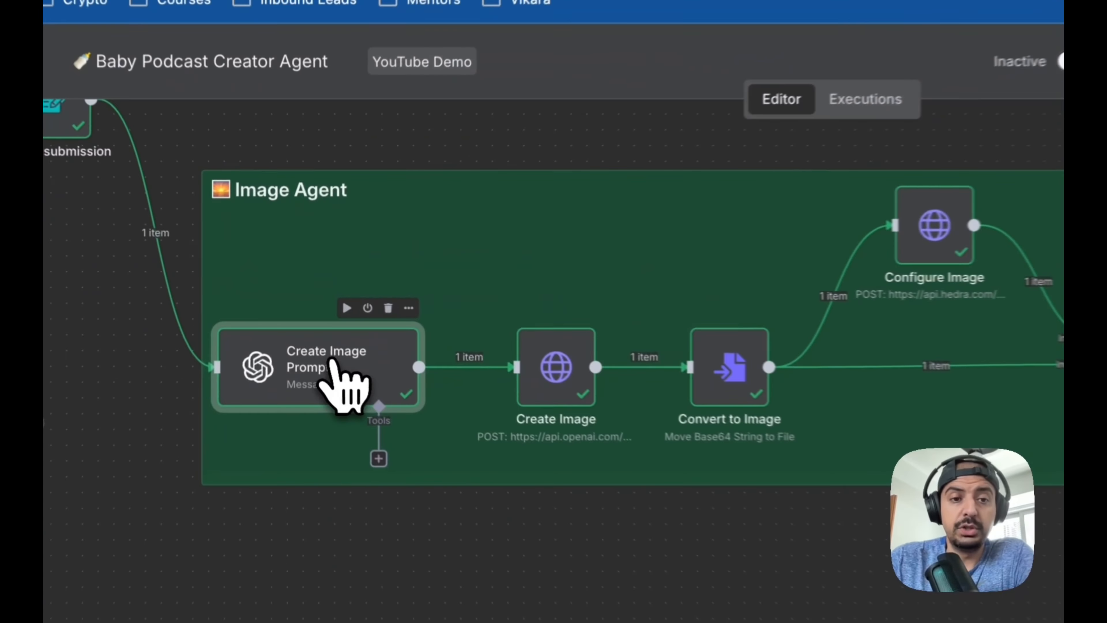
{"action": "double_click", "coordinate": [310, 326]}
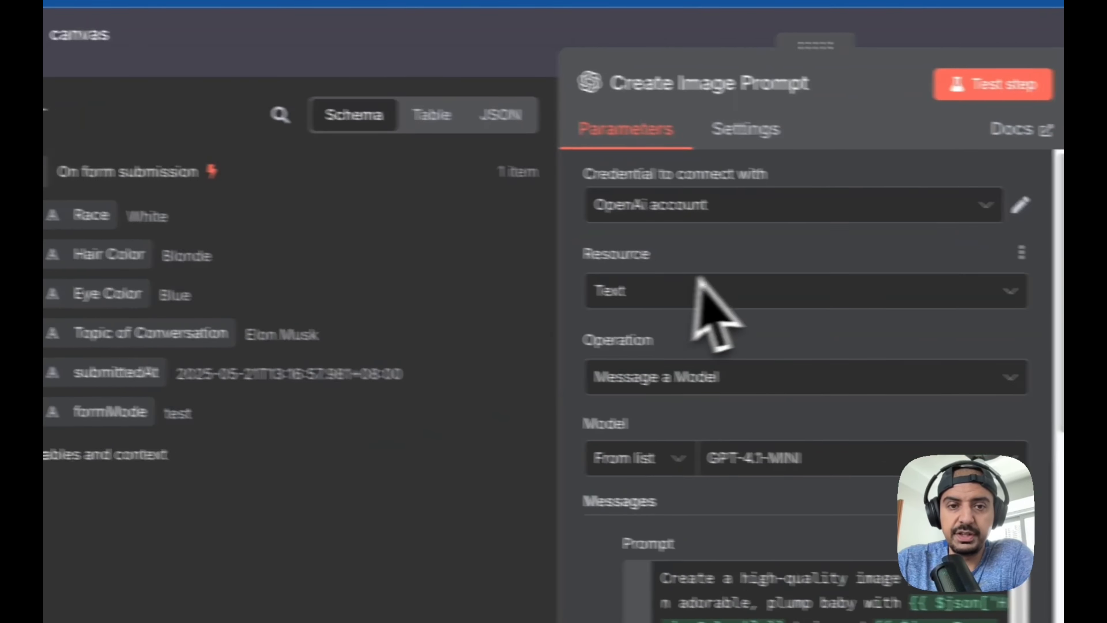
{"action": "scroll", "coordinate": [803, 291], "scroll_direction": "down", "scroll_amount": 2}
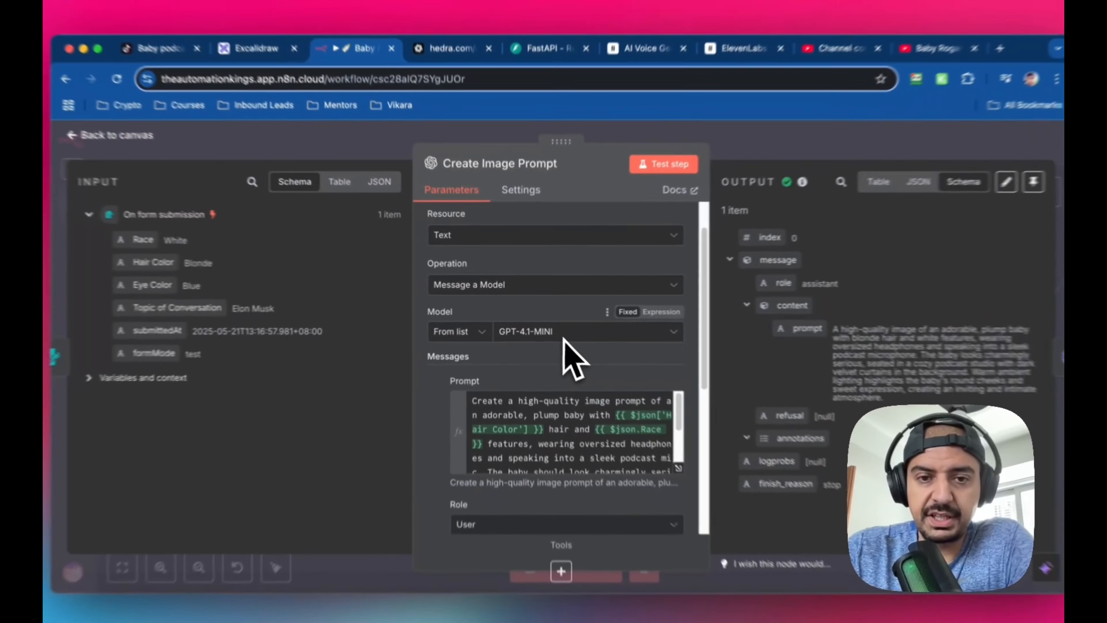
{"action": "scroll", "coordinate": [567, 349], "scroll_direction": "down", "scroll_amount": 2}
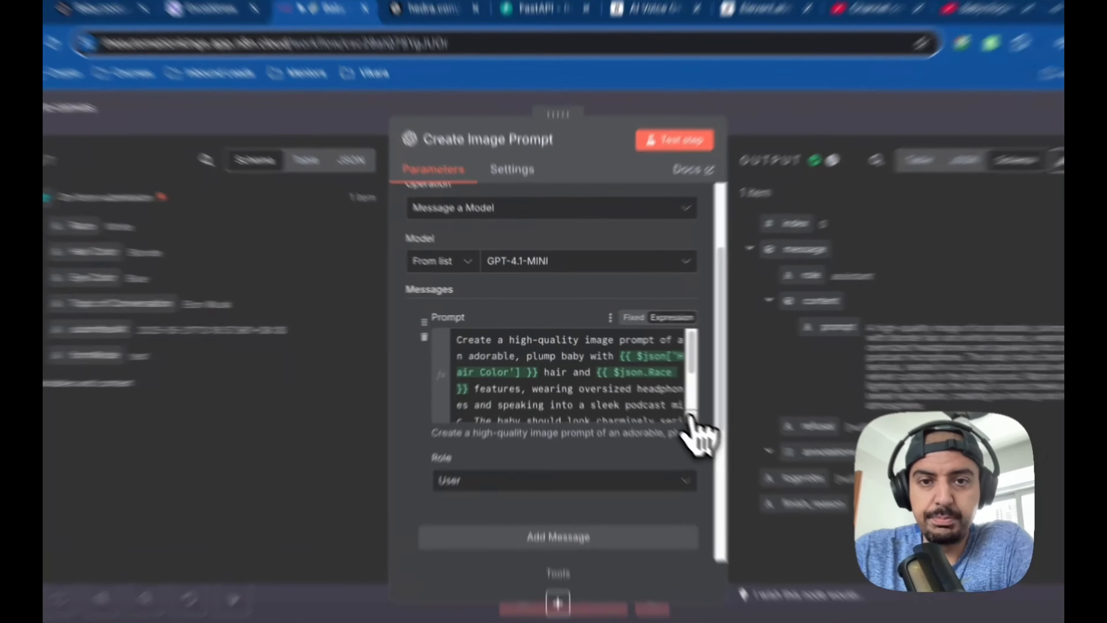
Read the full image prompt expression in the expanded editor, check the node's output options, and return to the canvas
{"action": "left_click", "coordinate": [655, 394]}
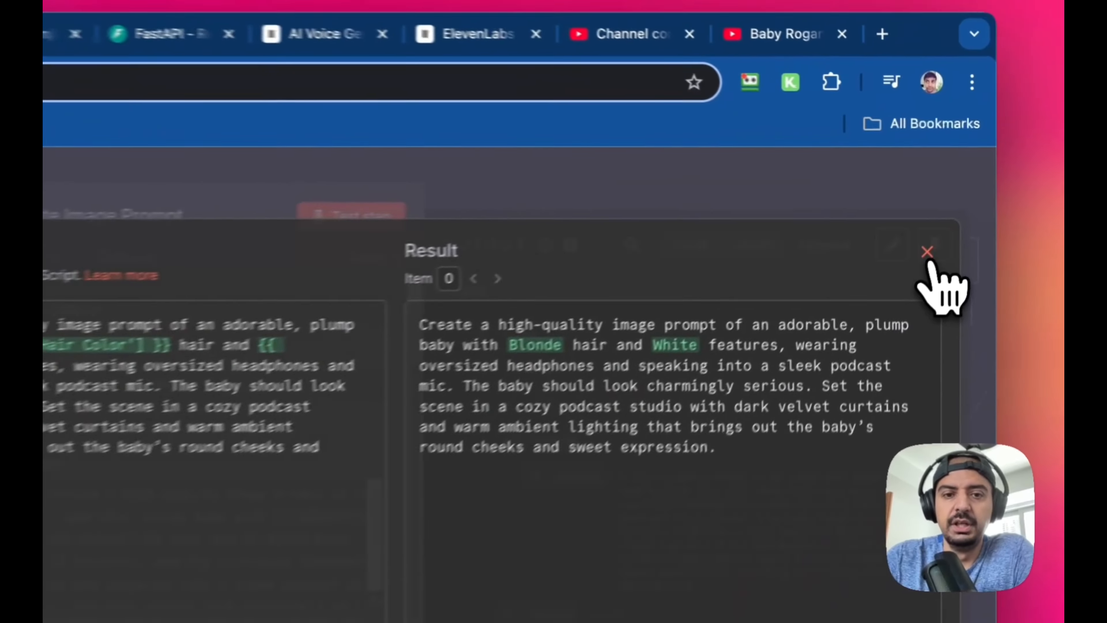
{"action": "left_click", "coordinate": [958, 202]}
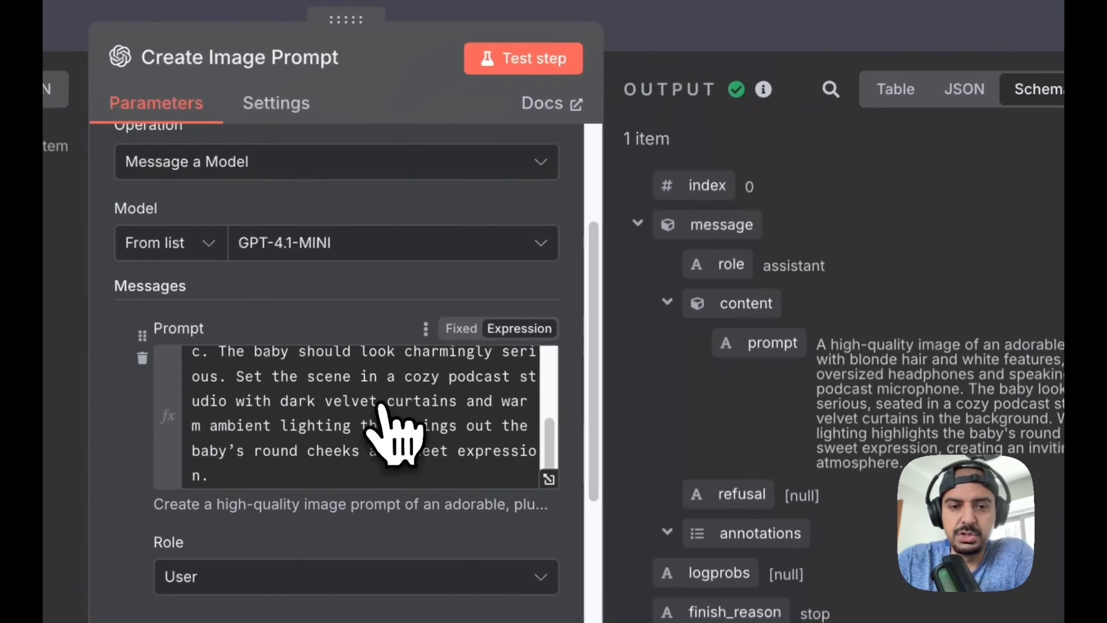
{"action": "scroll", "coordinate": [429, 427], "scroll_direction": "down", "scroll_amount": 5}
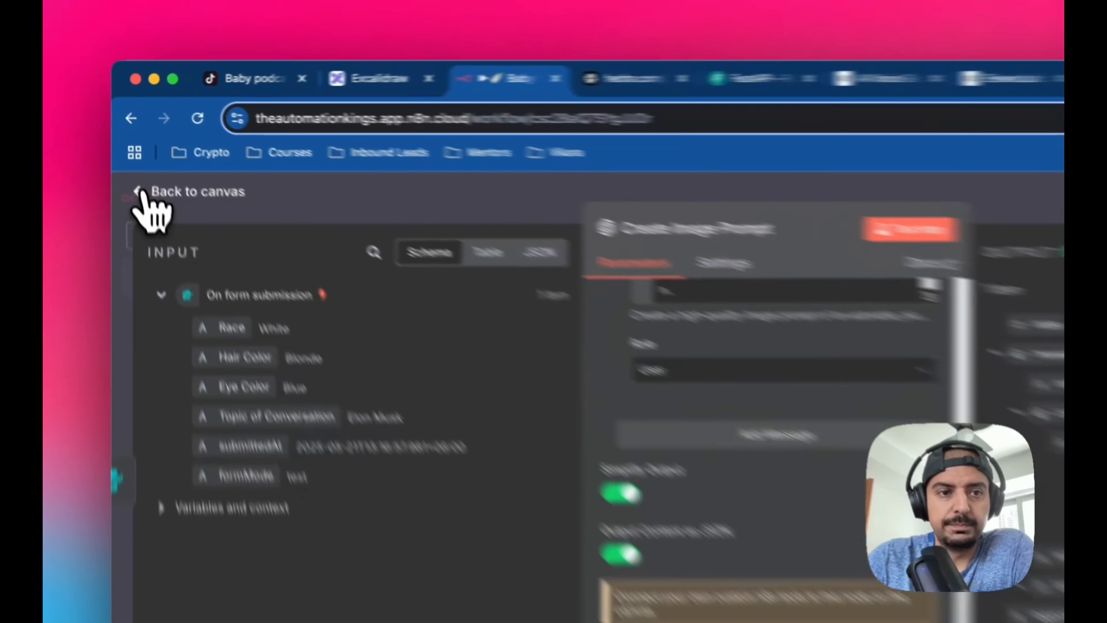
{"action": "left_click", "coordinate": [131, 157]}
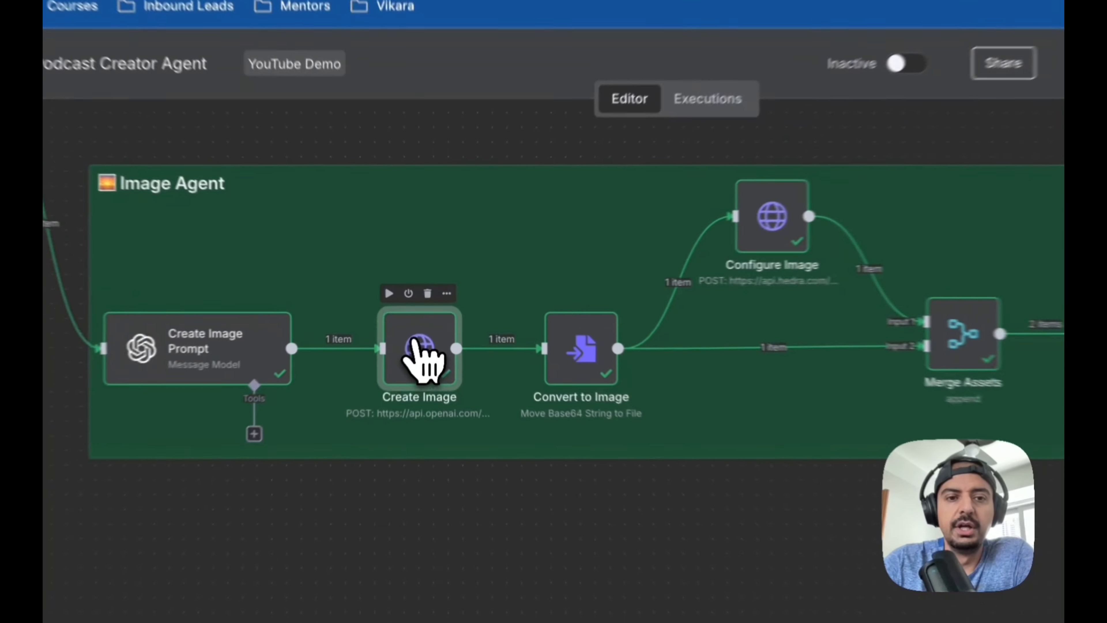
Open the Create Image node and review its request method, URL, authentication and Authorization header
{"action": "double_click", "coordinate": [427, 326]}
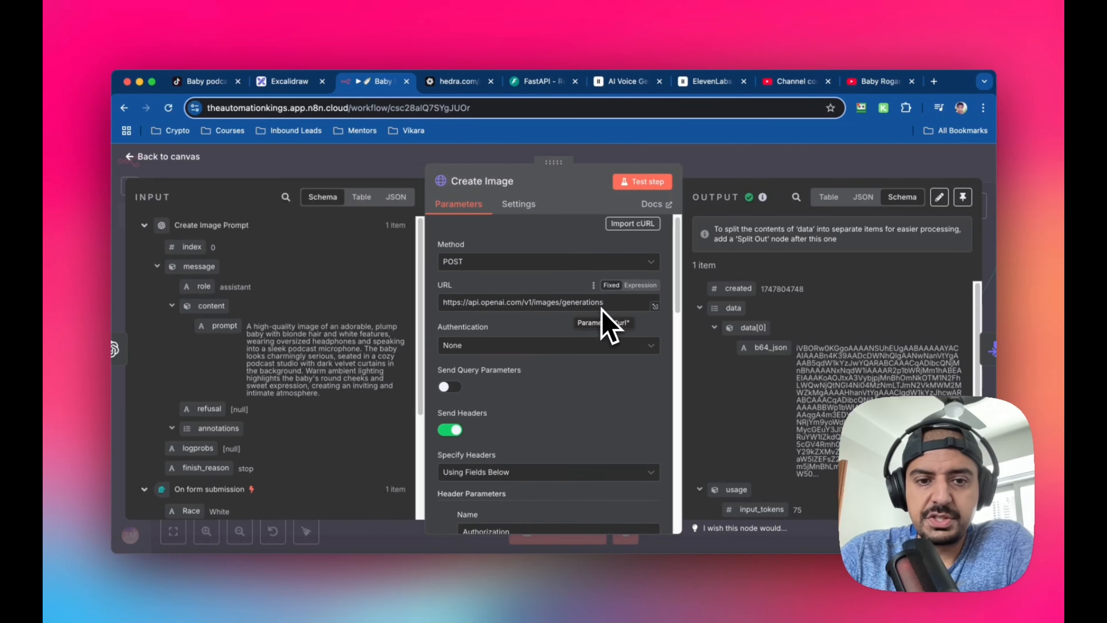
{"action": "scroll", "coordinate": [601, 322], "scroll_direction": "down", "scroll_amount": 2}
{"action": "scroll", "coordinate": [601, 307], "scroll_direction": "down", "scroll_amount": 5}
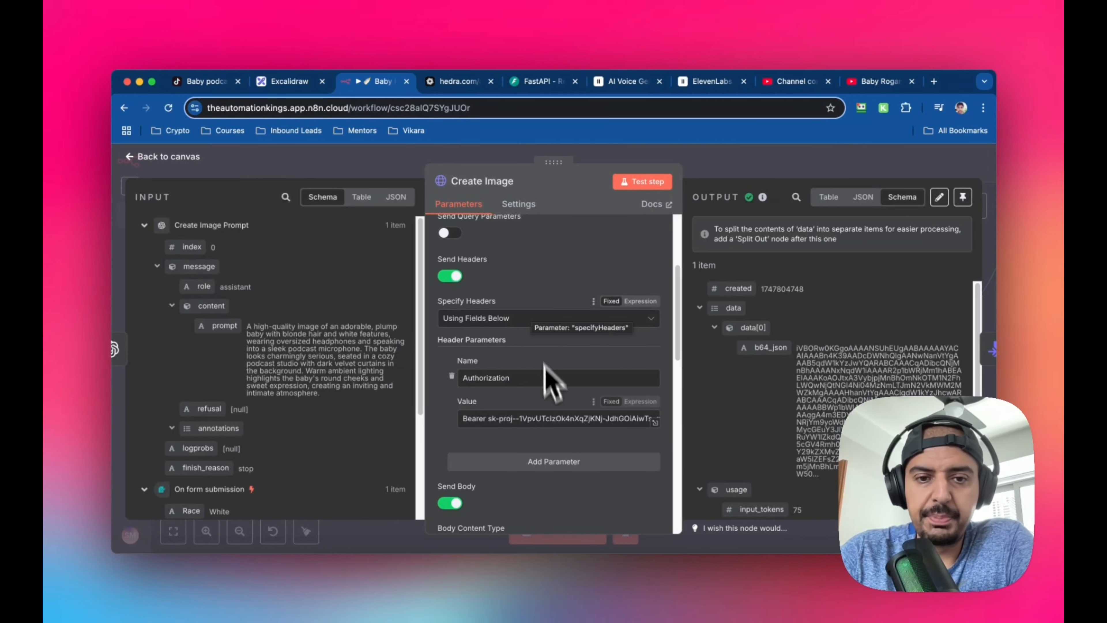
{"action": "scroll", "coordinate": [585, 417], "scroll_direction": "down", "scroll_amount": 4}
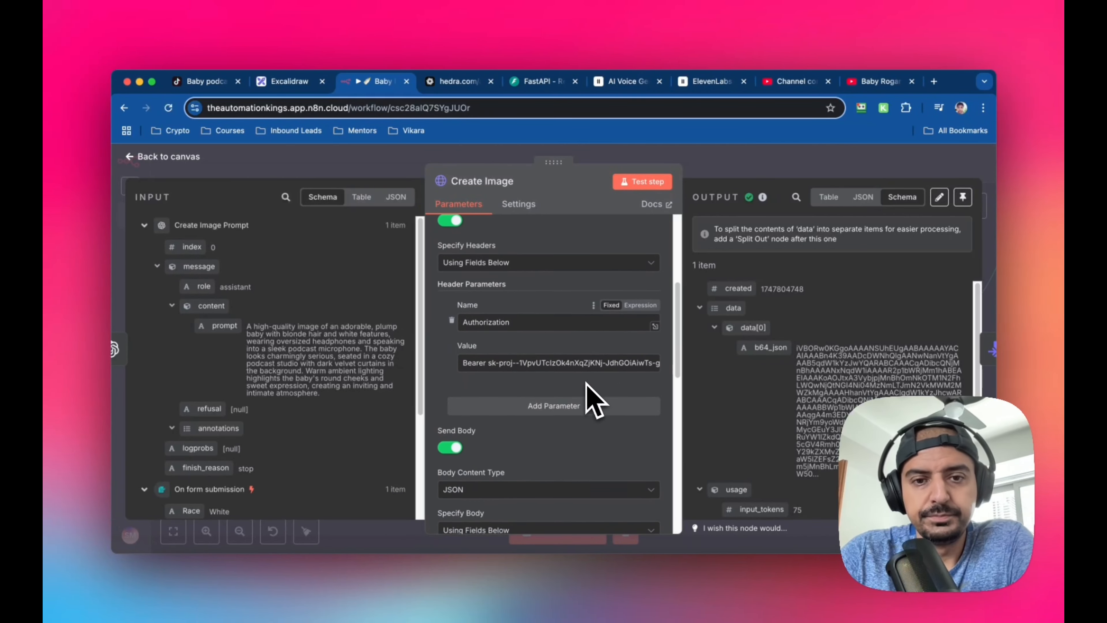
{"action": "scroll", "coordinate": [585, 418], "scroll_direction": "down", "scroll_amount": 2}
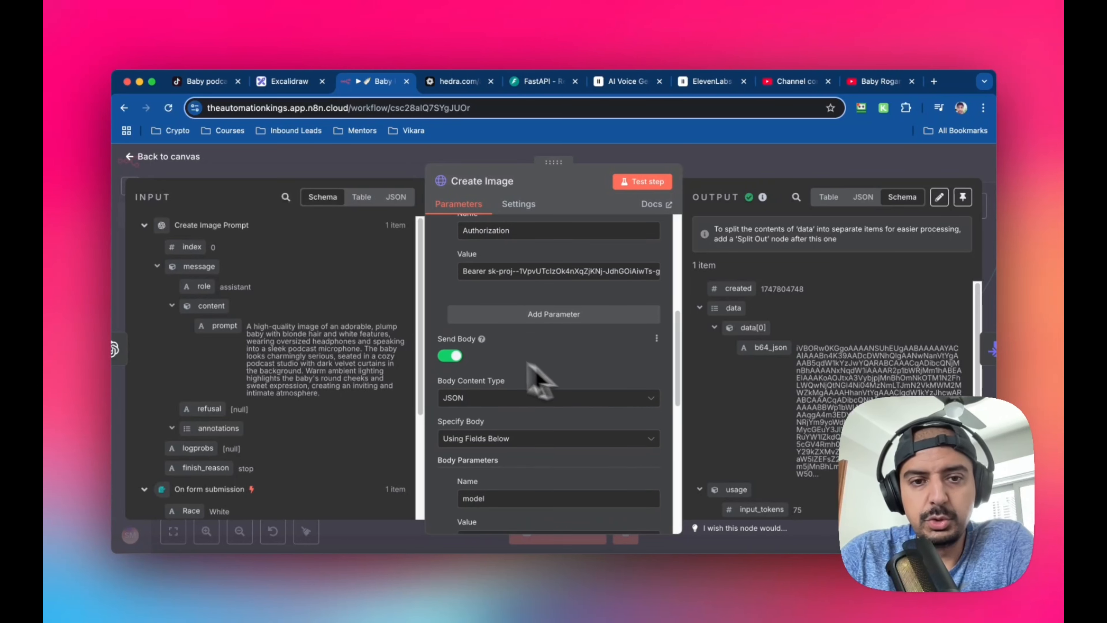
Review the Create Image node's JSON body settings and its model and prompt parameters, tracing the prompt to the input data
{"action": "scroll", "coordinate": [455, 366], "scroll_direction": "down", "scroll_amount": 2}
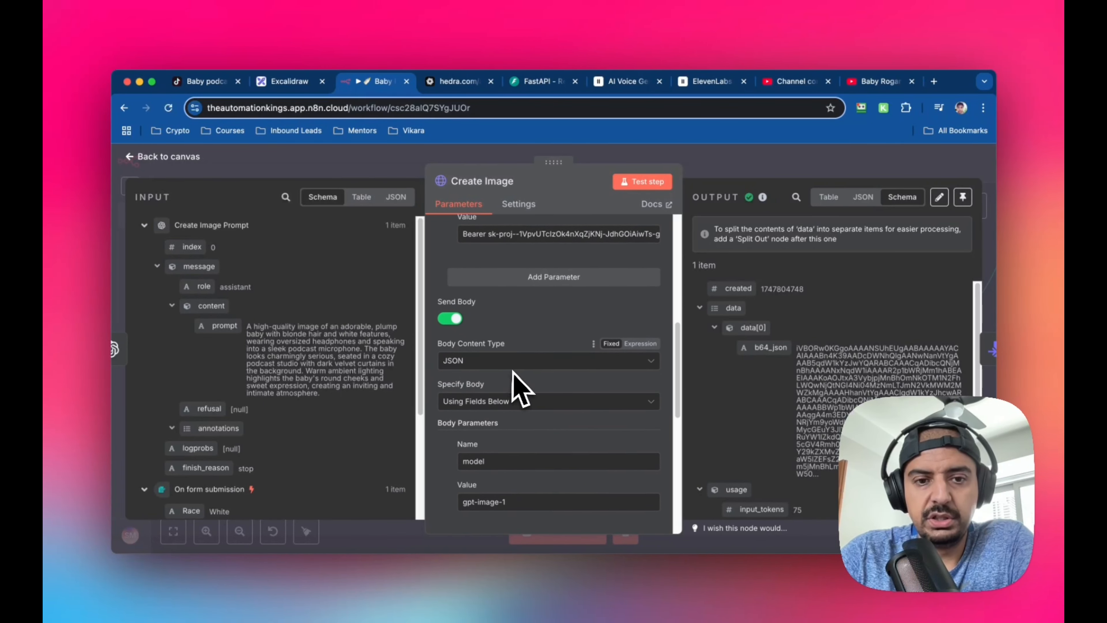
{"action": "scroll", "coordinate": [514, 382], "scroll_direction": "down", "scroll_amount": 2}
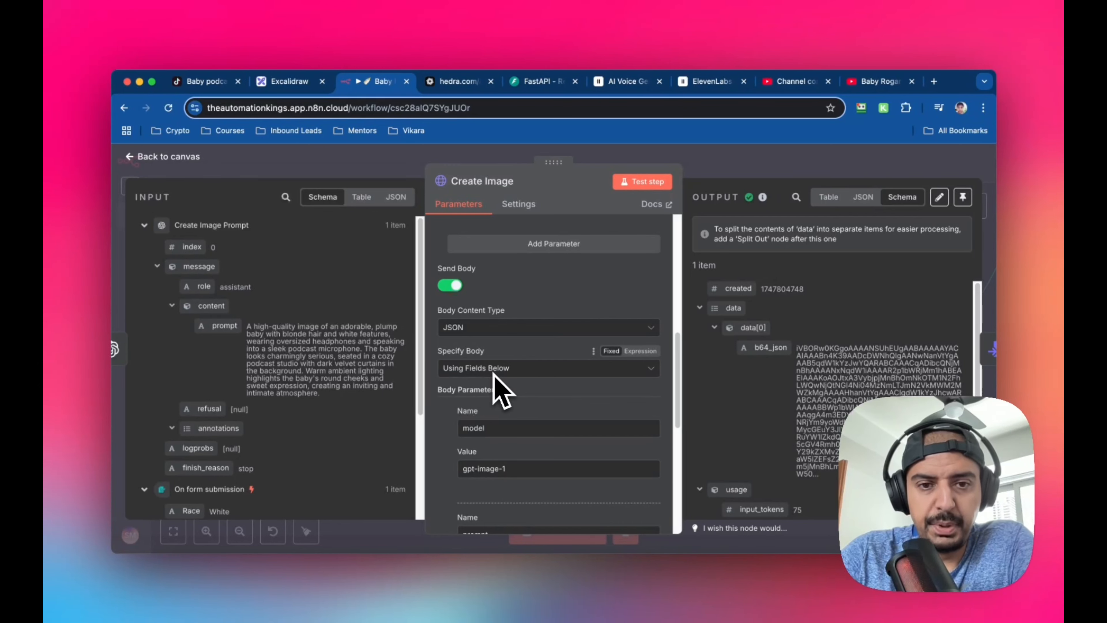
{"action": "scroll", "coordinate": [494, 374], "scroll_direction": "down", "scroll_amount": 5}
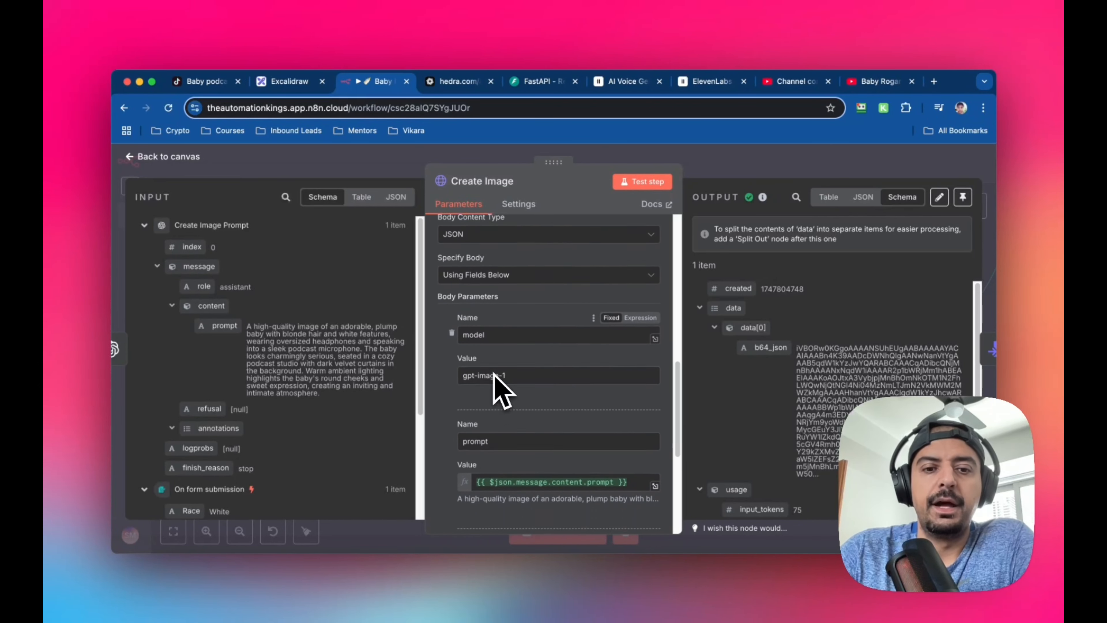
{"action": "scroll", "coordinate": [493, 373], "scroll_direction": "down", "scroll_amount": 1}
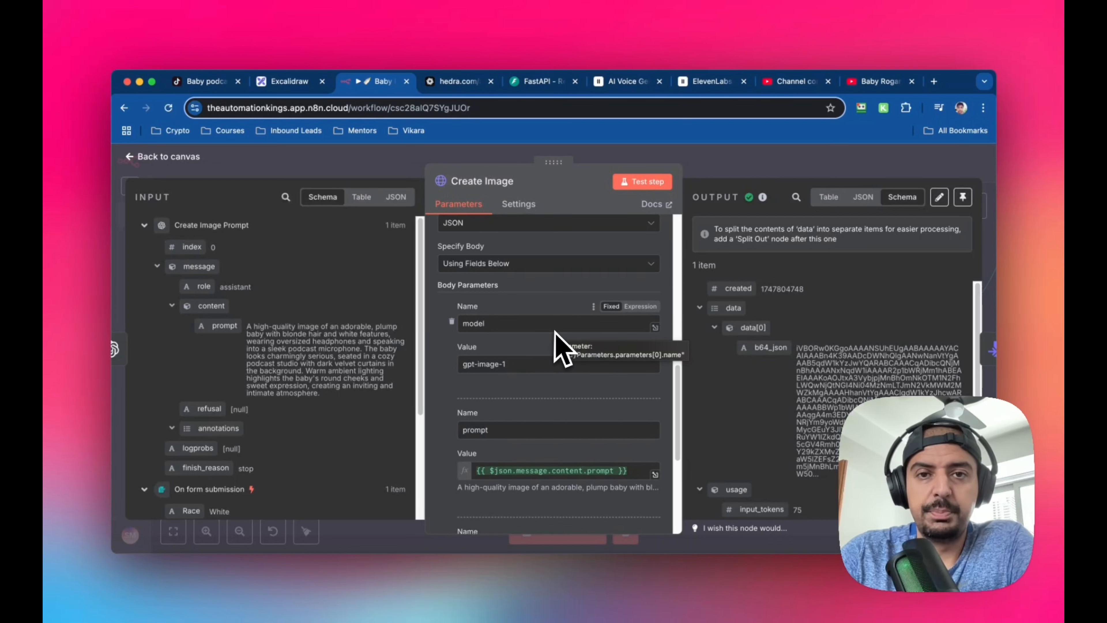
{"action": "scroll", "coordinate": [556, 334], "scroll_direction": "down", "scroll_amount": 3}
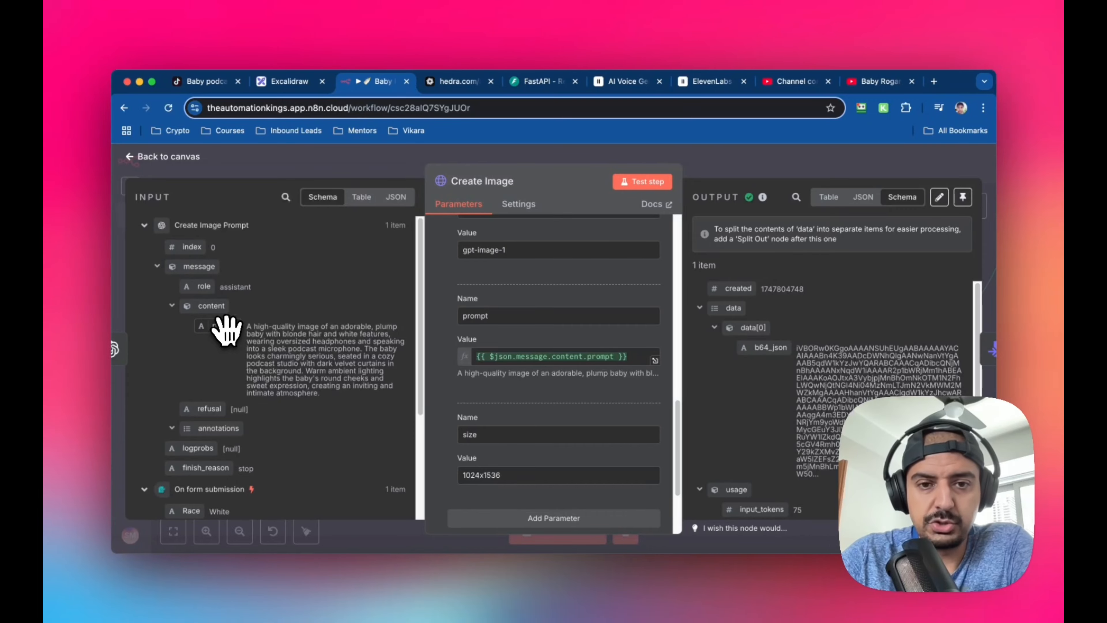
{"action": "mouse_move", "coordinate": [226, 330]}
{"action": "left_mouse_down"}
{"action": "mouse_move", "coordinate": [527, 361]}
{"action": "mouse_move", "coordinate": [242, 329]}
{"action": "mouse_move", "coordinate": [209, 336]}
{"action": "left_mouse_up"}
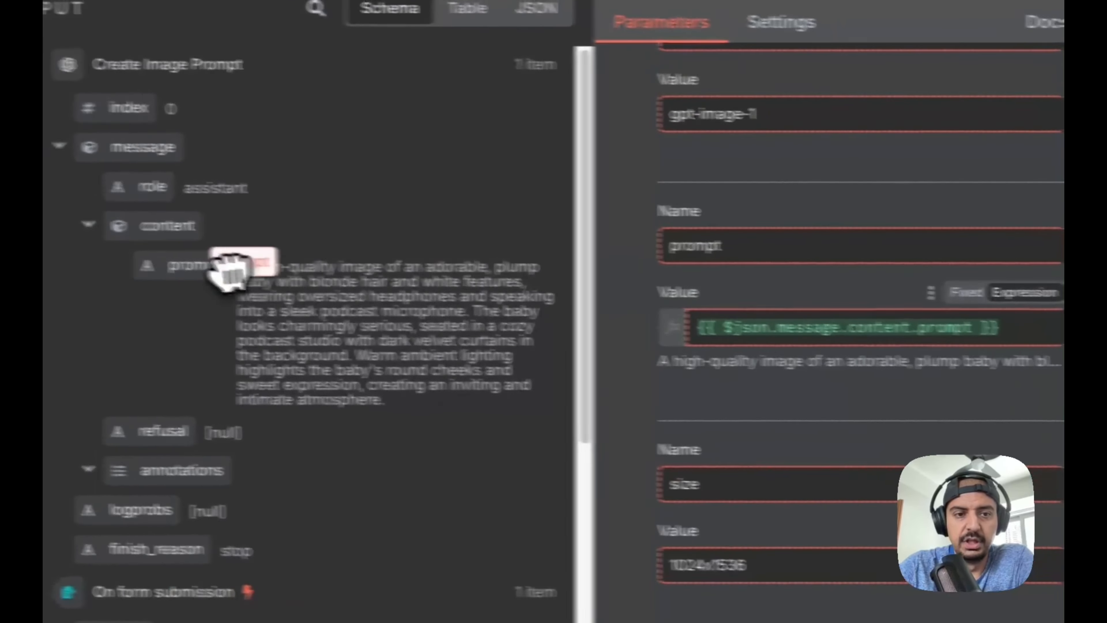
{"action": "left_click_drag", "start_coordinate": [289, 293], "coordinate": [290, 292]}
Check the Create Image node's size parameter and remaining options, and return to the canvas
{"action": "scroll", "coordinate": [959, 357], "scroll_direction": "down", "scroll_amount": 3}
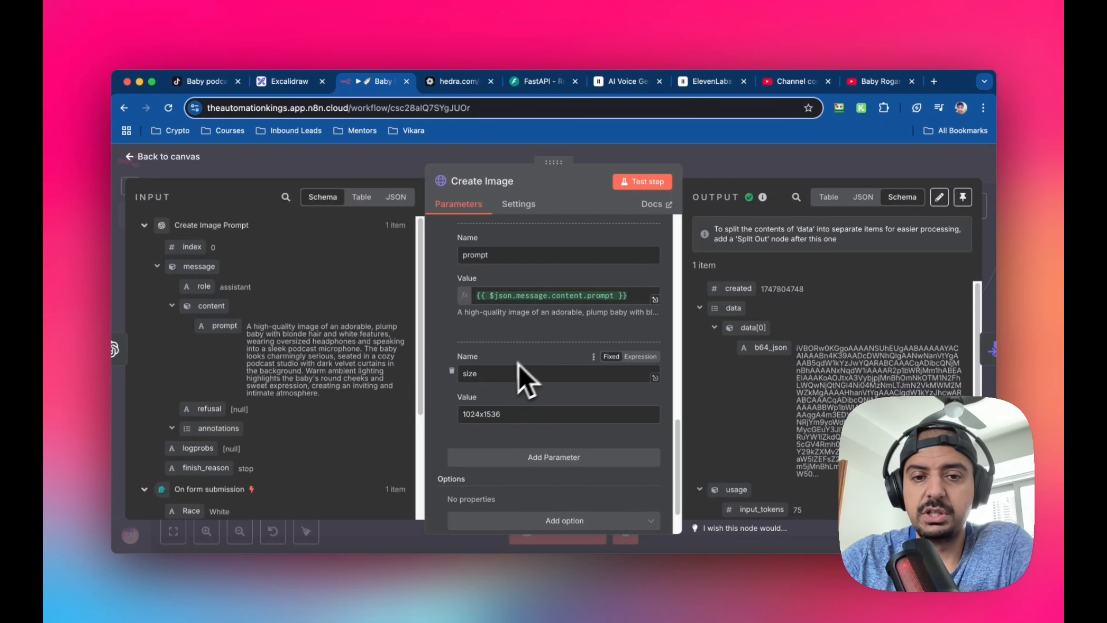
{"action": "scroll", "coordinate": [553, 395], "scroll_direction": "down", "scroll_amount": 2}
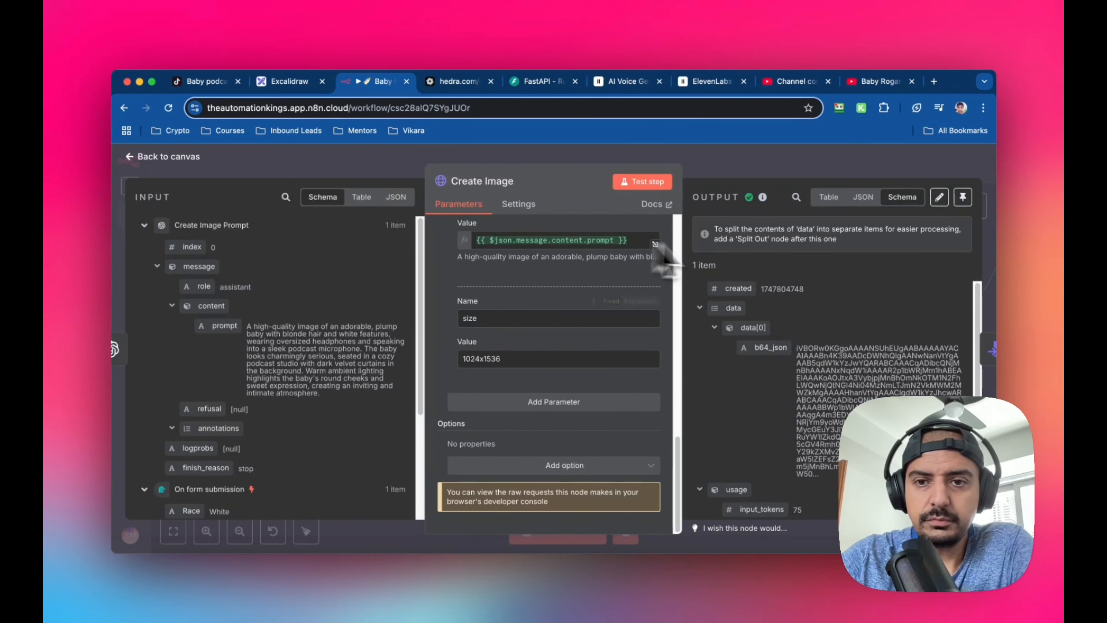
{"action": "scroll", "coordinate": [801, 329], "scroll_direction": "down", "scroll_amount": 2}
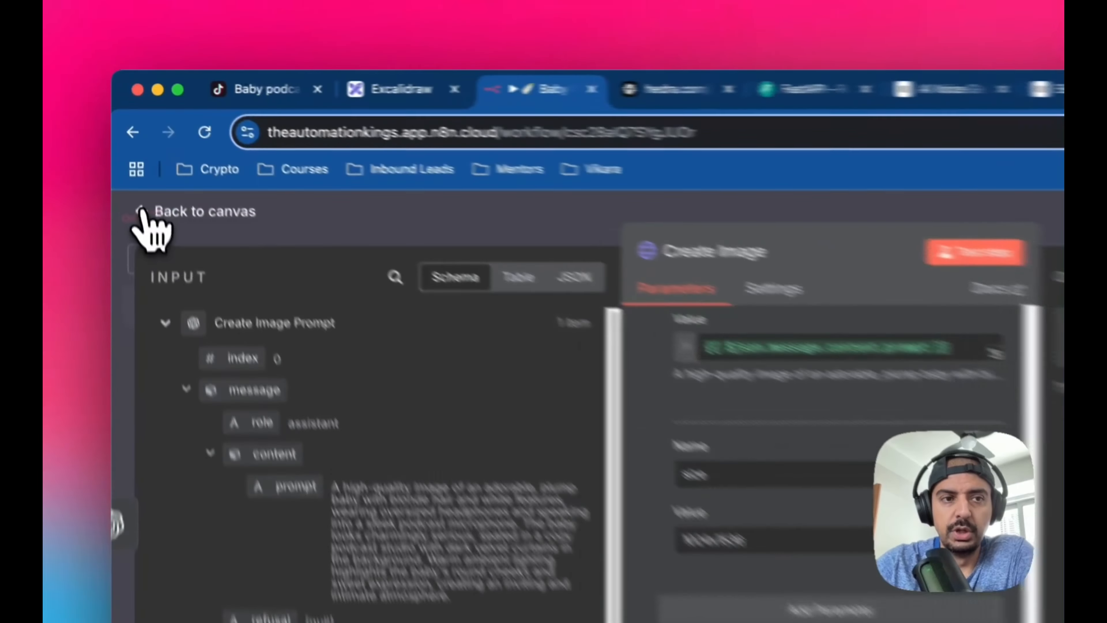
{"action": "left_click", "coordinate": [132, 158]}
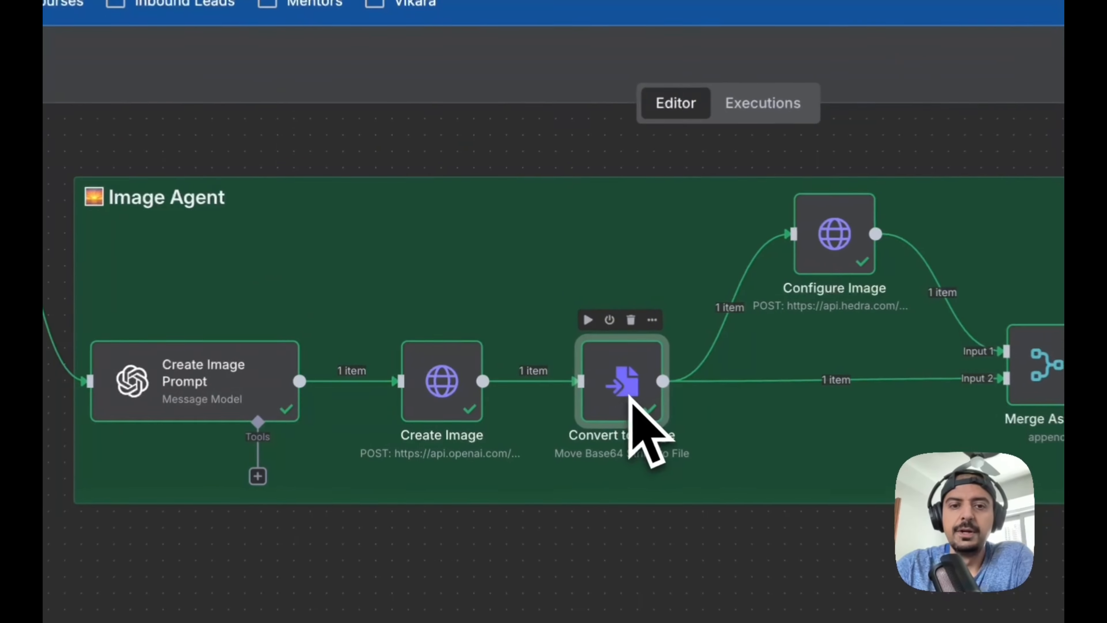
Open the Convert to Image node, trace b64_json to its Base64 Input Field, view the output image, and return to the canvas
{"action": "double_click", "coordinate": [523, 334]}
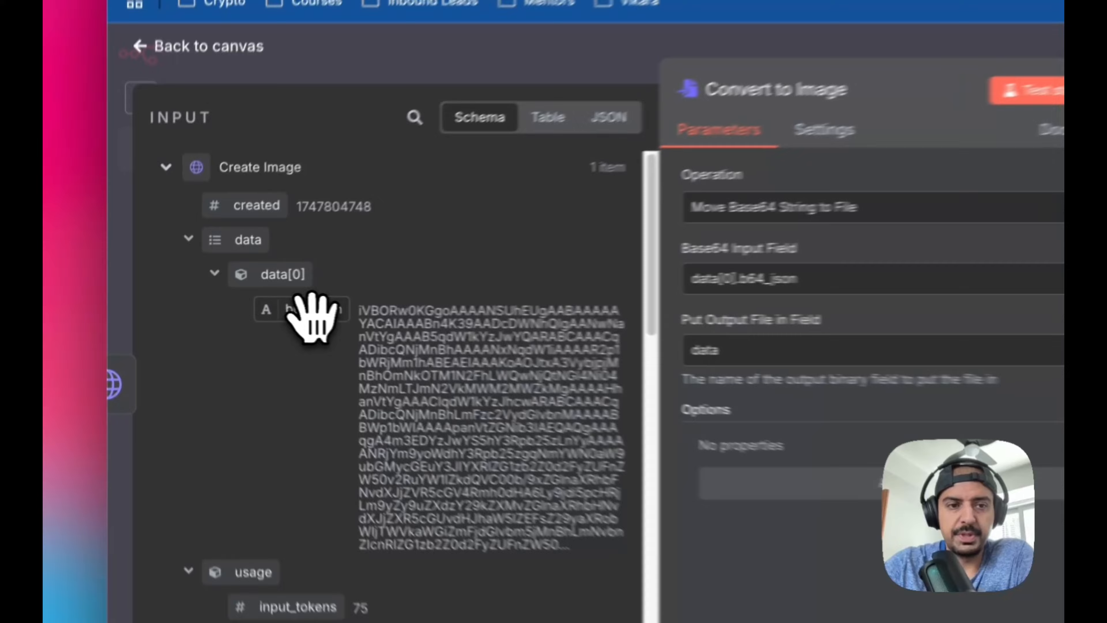
{"action": "left_click_drag", "start_coordinate": [230, 309], "coordinate": [344, 291]}
{"action": "left_click_drag", "start_coordinate": [553, 301], "coordinate": [283, 321]}
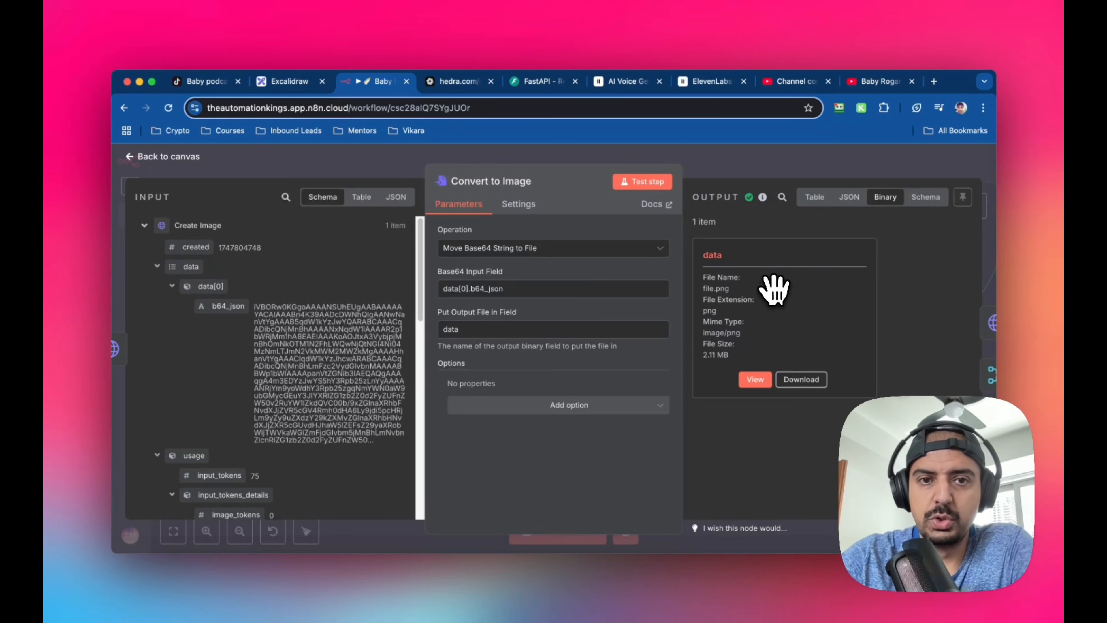
{"action": "left_click", "coordinate": [754, 379]}
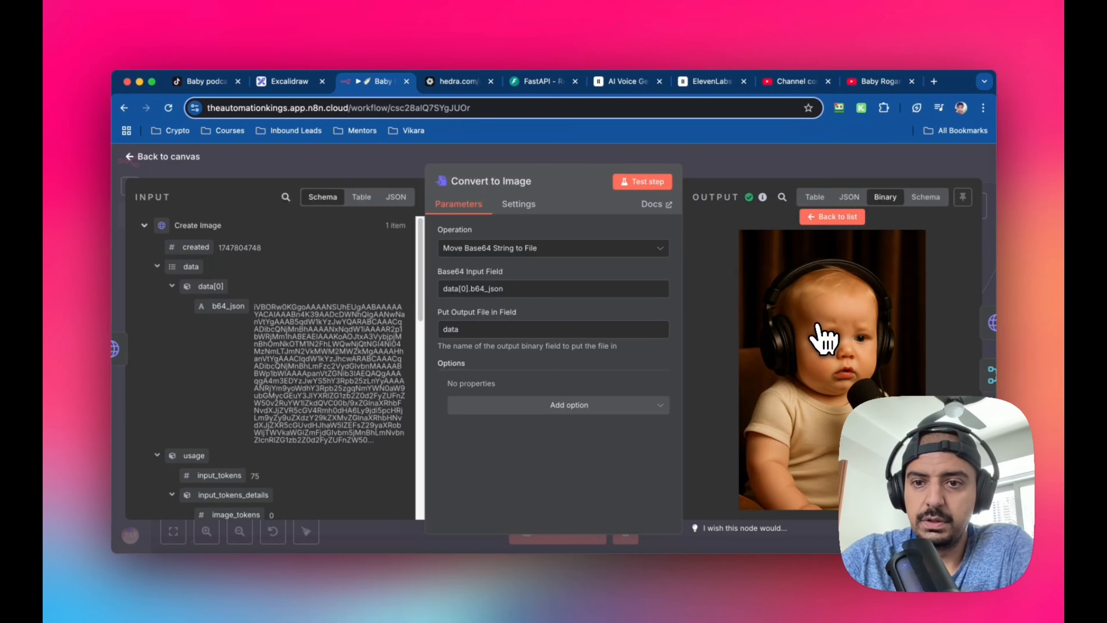
{"action": "left_click", "coordinate": [134, 163]}
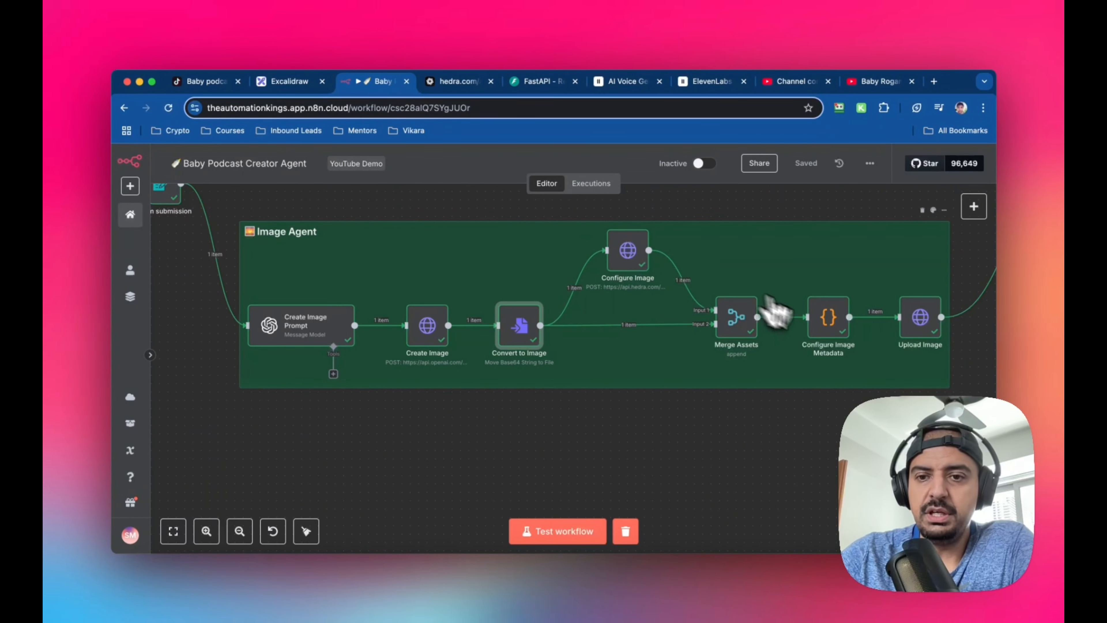
Open the Image Agent's Configure Image node and review its request method, URL and Hedra custom authentication
{"action": "scroll", "coordinate": [782, 284], "scroll_direction": "up", "scroll_amount": 5}
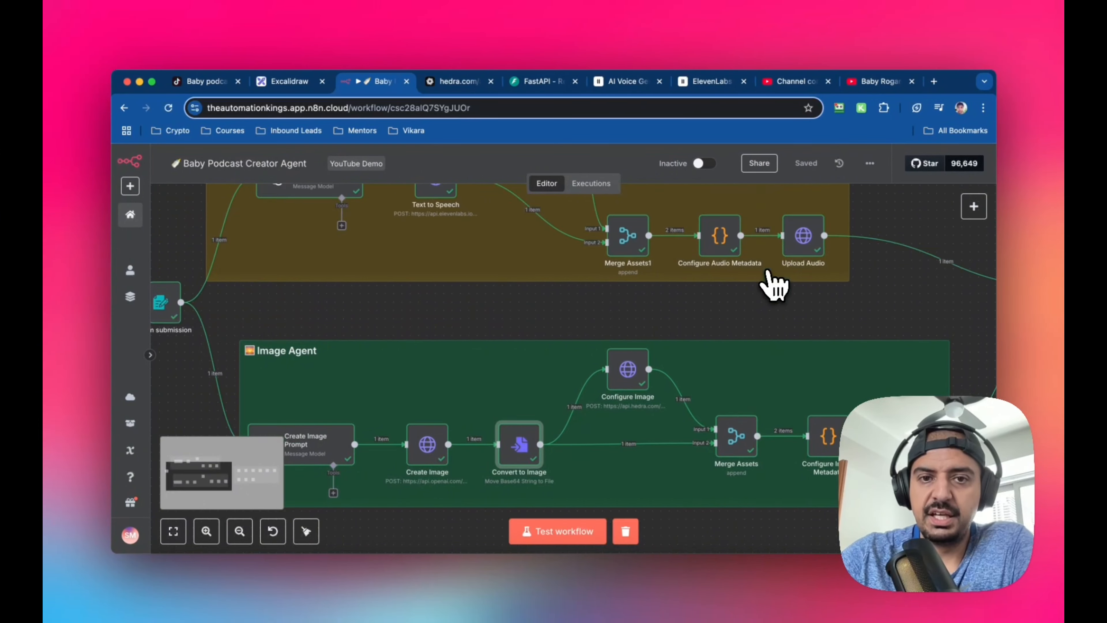
{"action": "scroll", "coordinate": [806, 318], "scroll_direction": "down", "scroll_amount": 4}
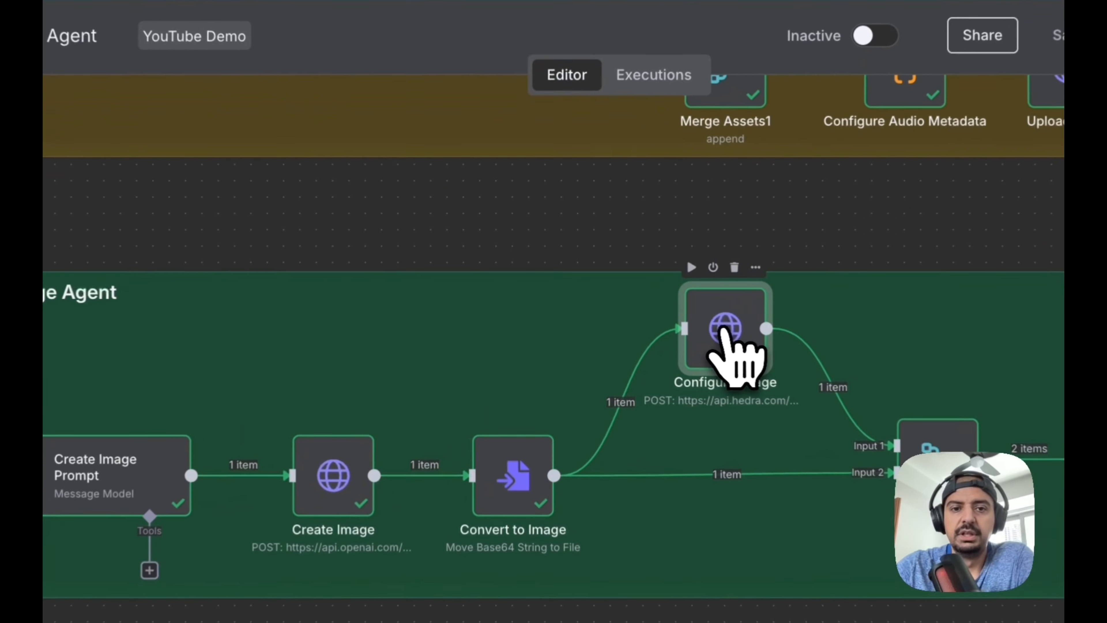
{"action": "double_click", "coordinate": [630, 318]}
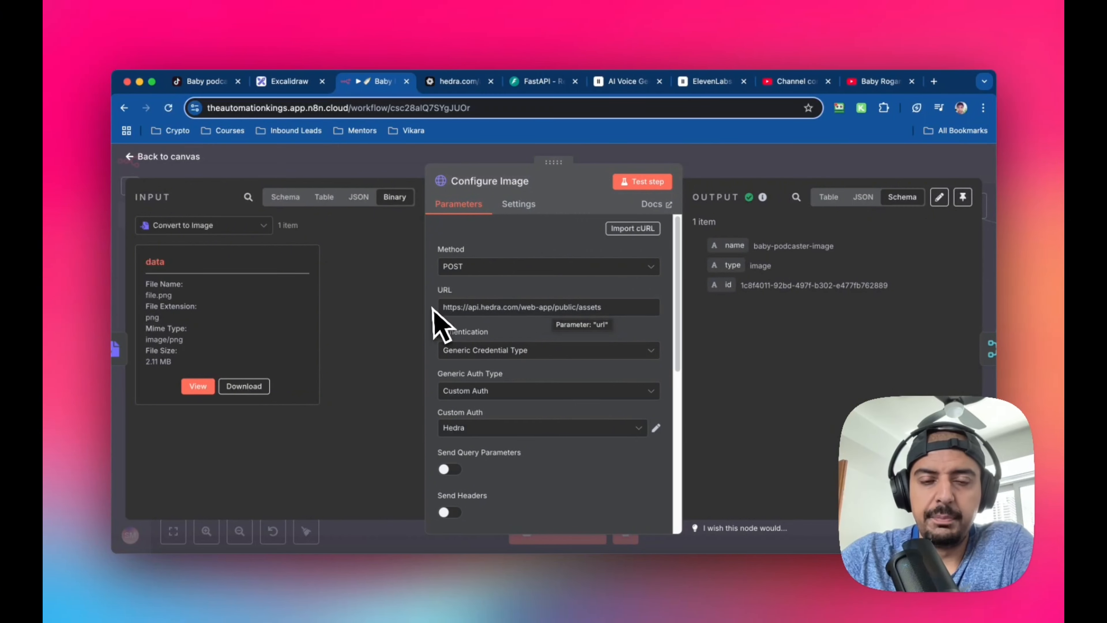
{"action": "scroll", "coordinate": [592, 326], "scroll_direction": "down", "scroll_amount": 2}
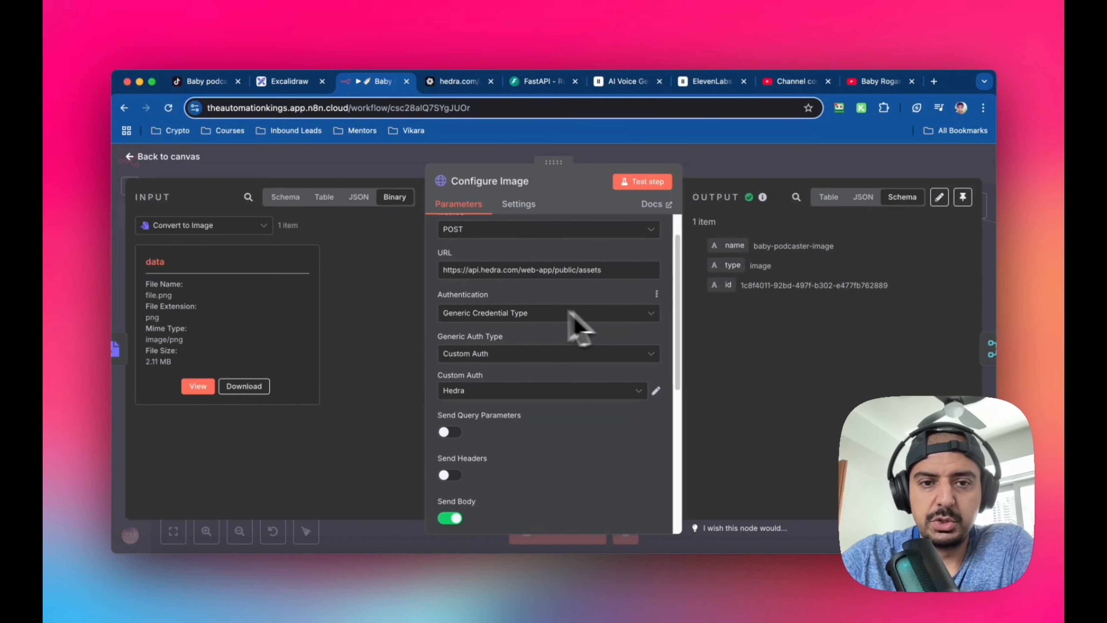
{"action": "scroll", "coordinate": [470, 311], "scroll_direction": "down", "scroll_amount": 2}
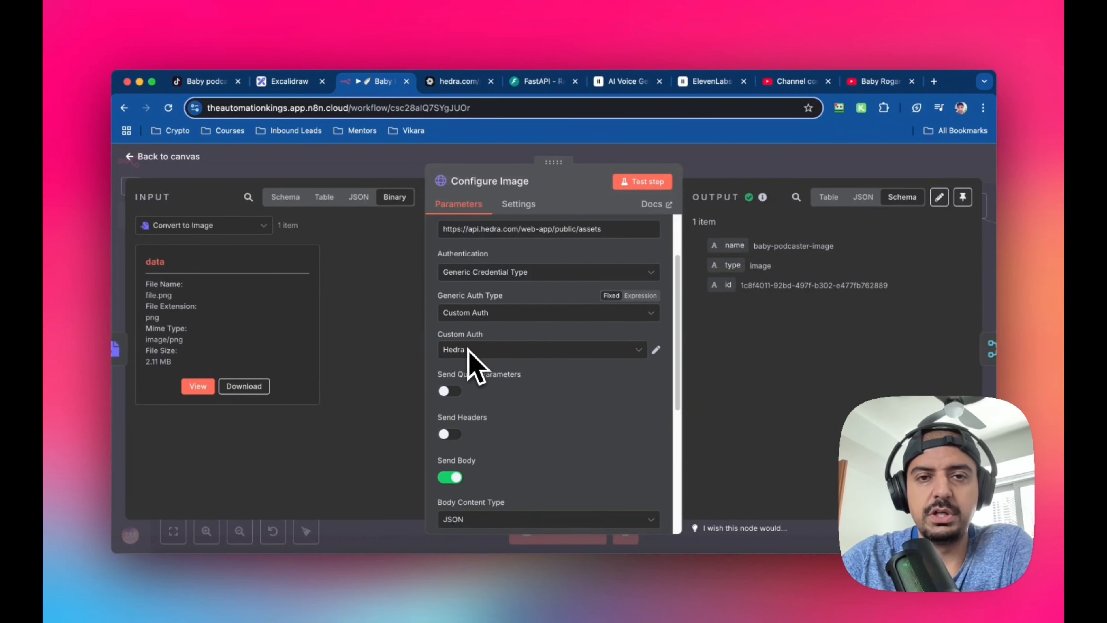
Review the Configure Image node's JSON body with its name and type parameters, and return to the canvas
{"action": "scroll", "coordinate": [470, 360], "scroll_direction": "down", "scroll_amount": 5}
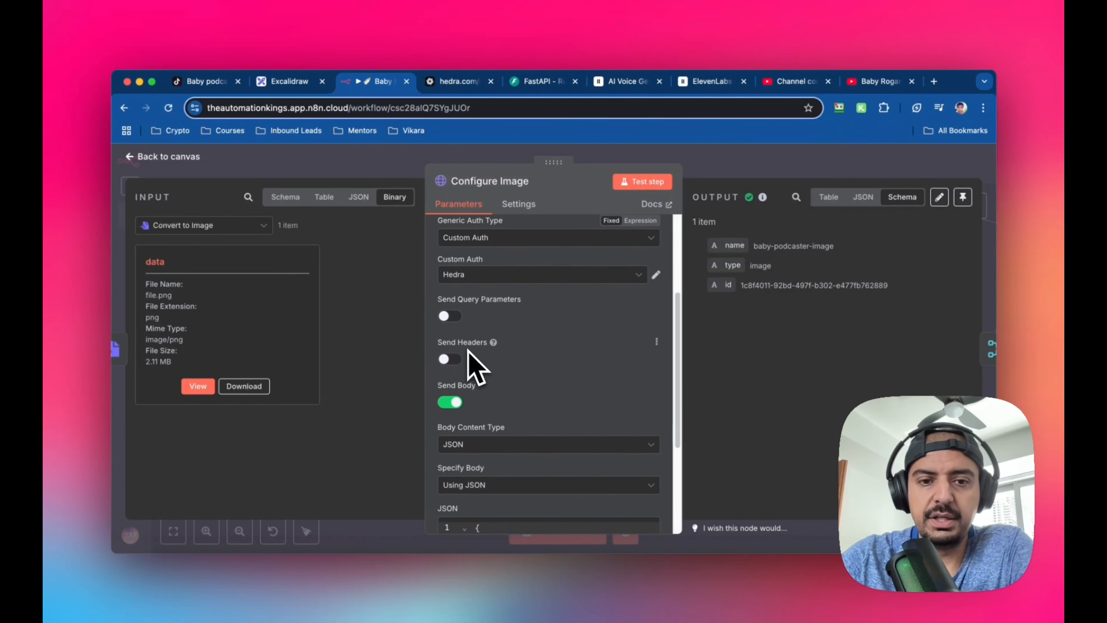
{"action": "scroll", "coordinate": [540, 379], "scroll_direction": "down", "scroll_amount": 3}
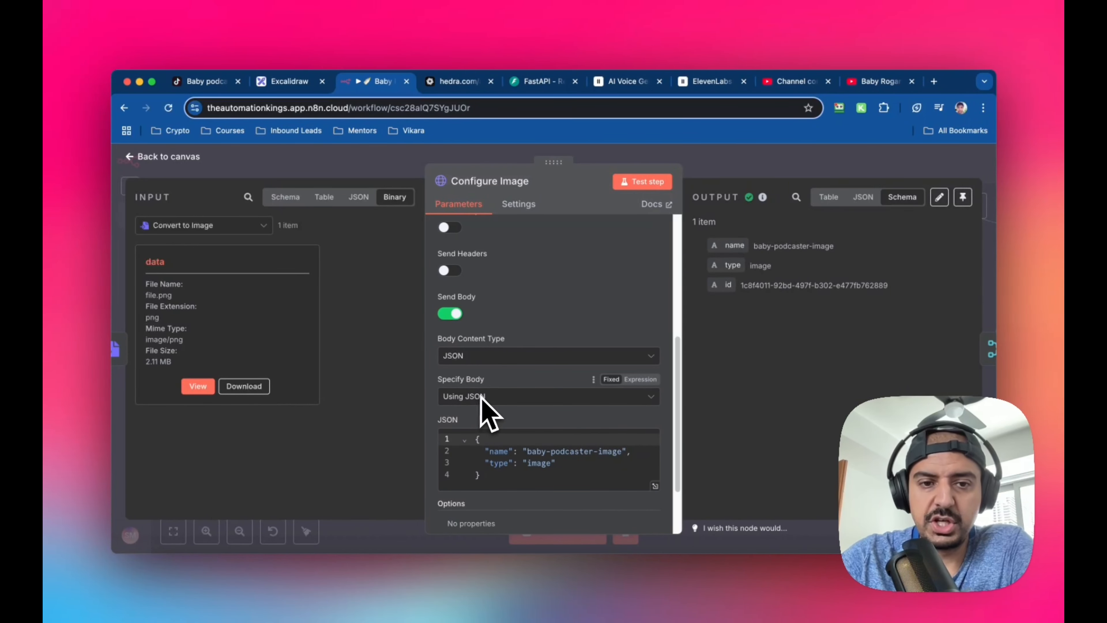
{"action": "scroll", "coordinate": [484, 401], "scroll_direction": "down", "scroll_amount": 2}
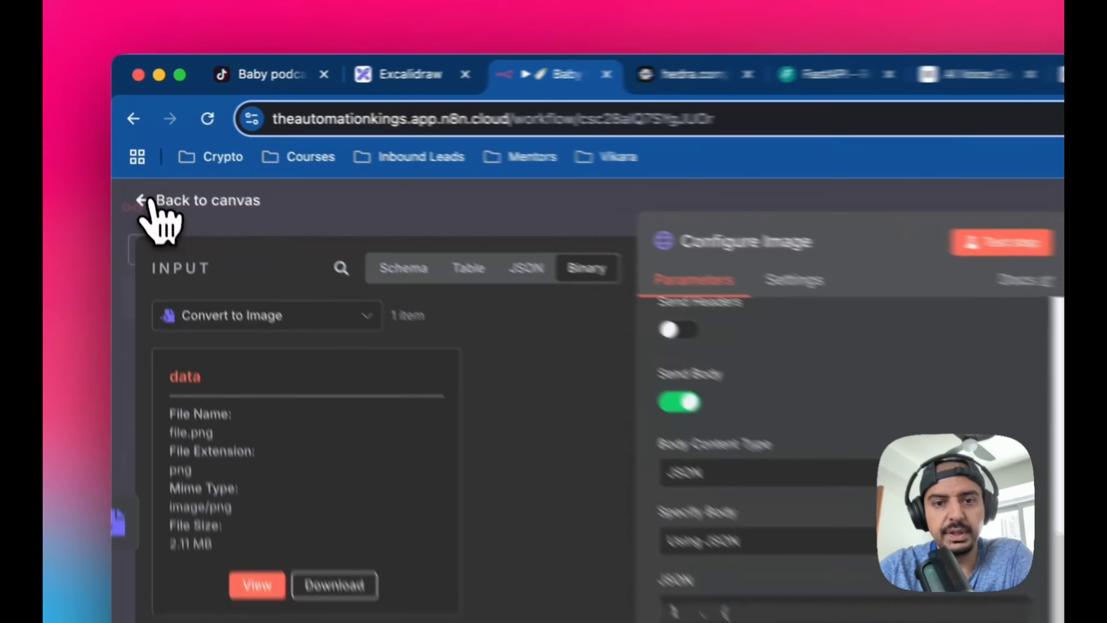
{"action": "left_click", "coordinate": [144, 156]}
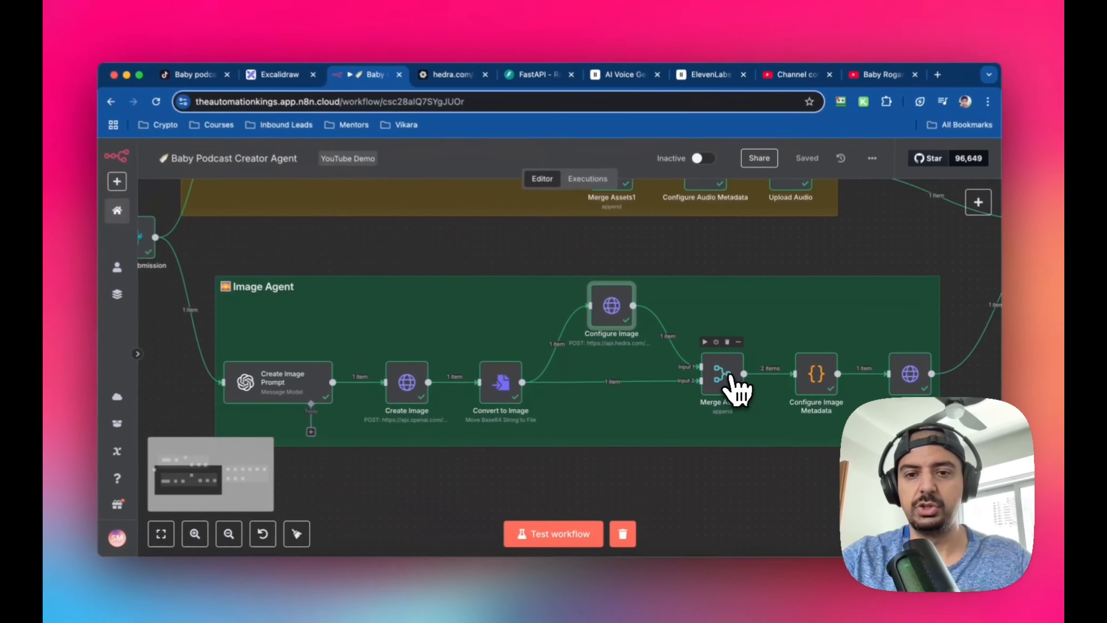
Open the Image Agent's Merge Assets node, check its mode and number of inputs, and return to the canvas
{"action": "scroll", "coordinate": [691, 377], "scroll_direction": "right", "scroll_amount": 1}
{"action": "scroll", "coordinate": [691, 377], "scroll_direction": "up", "scroll_amount": 1}
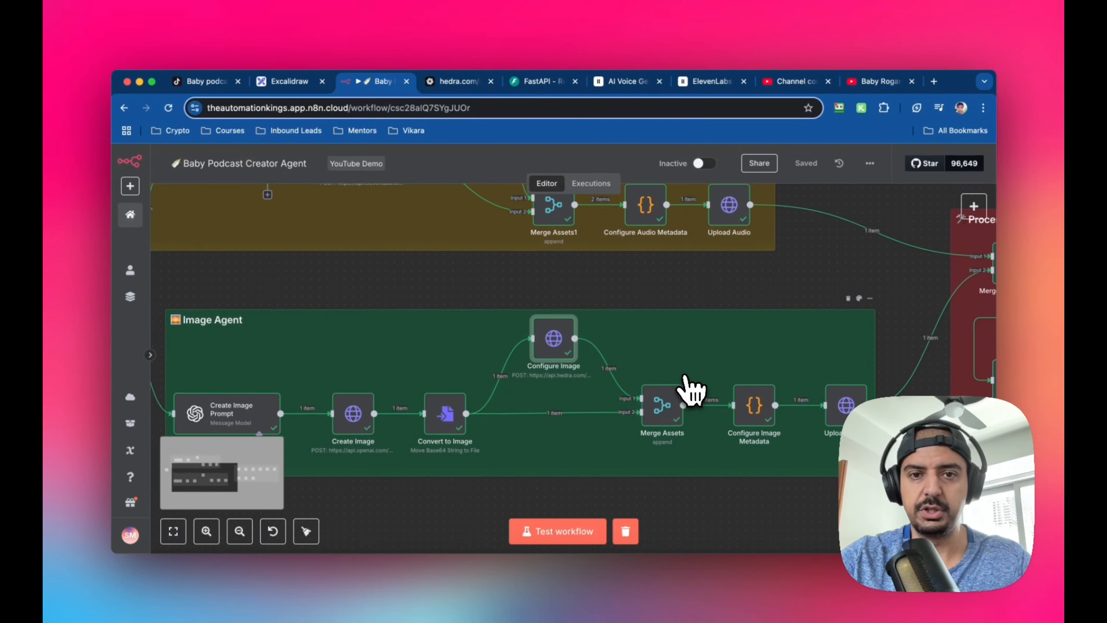
{"action": "left_click", "coordinate": [672, 401]}
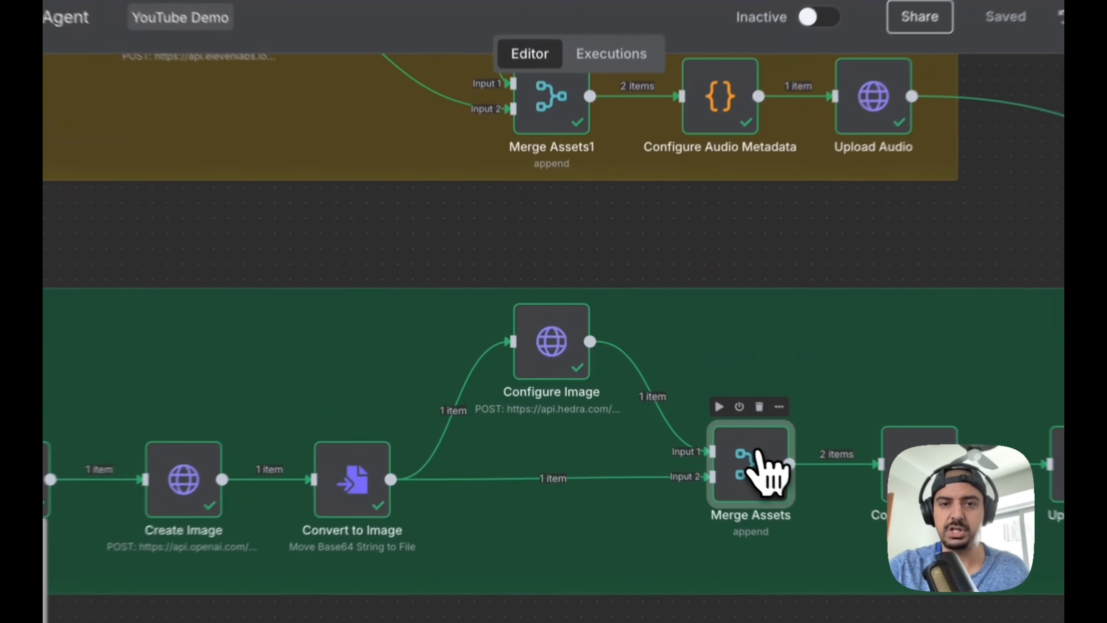
{"action": "double_click", "coordinate": [760, 453]}
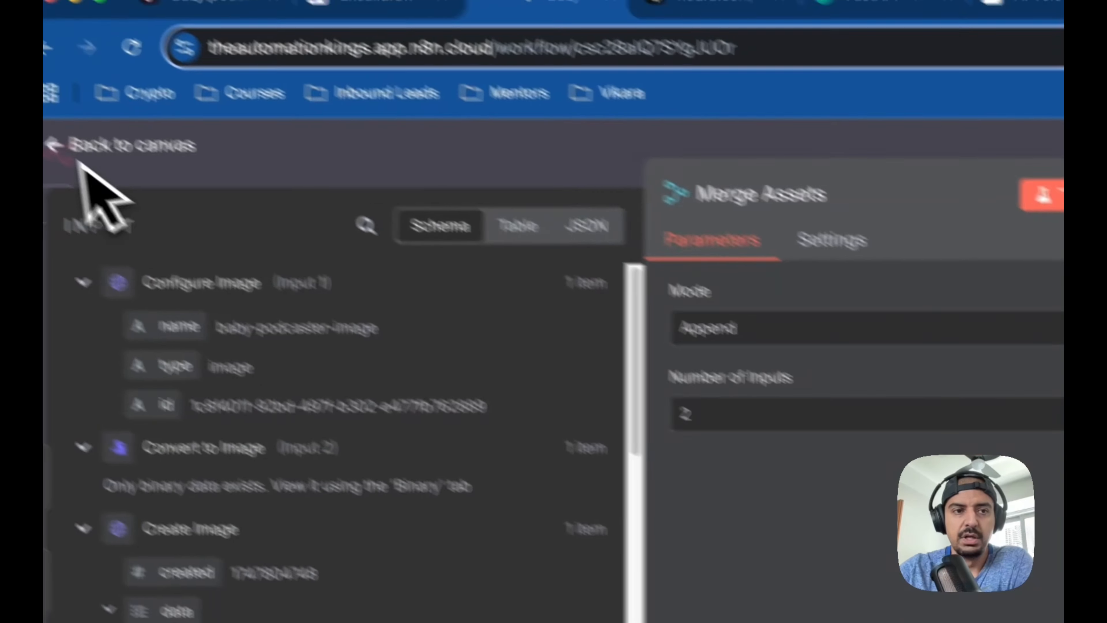
{"action": "left_click", "coordinate": [85, 151]}
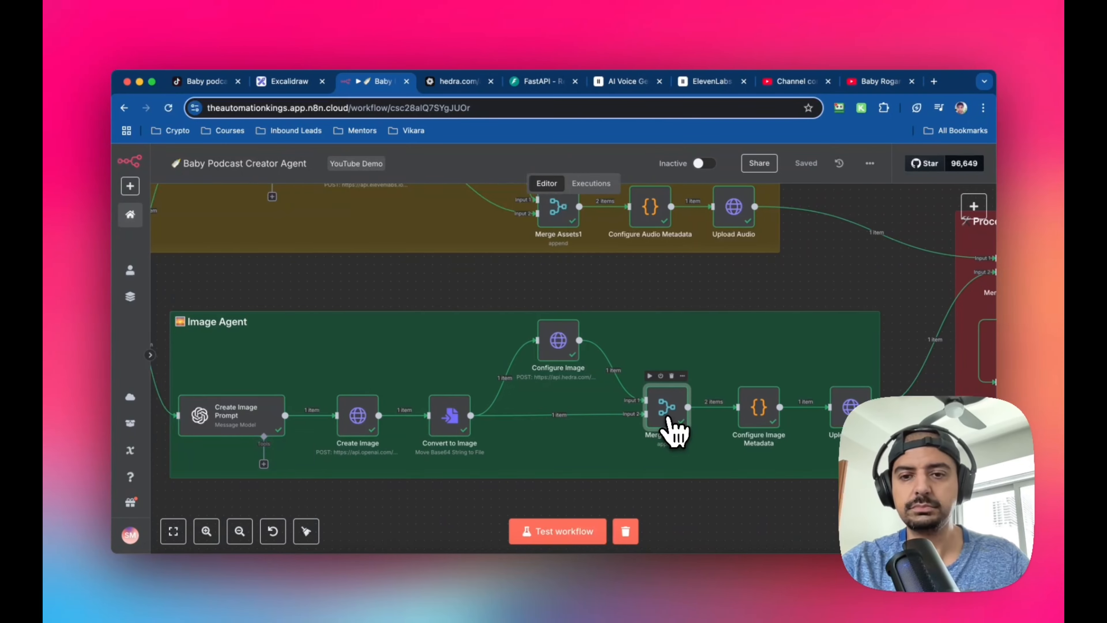
Open the Configure Image Metadata node, read through its JavaScript code and binary output, and return to the canvas
{"action": "scroll", "coordinate": [670, 419], "scroll_direction": "right", "scroll_amount": 5}
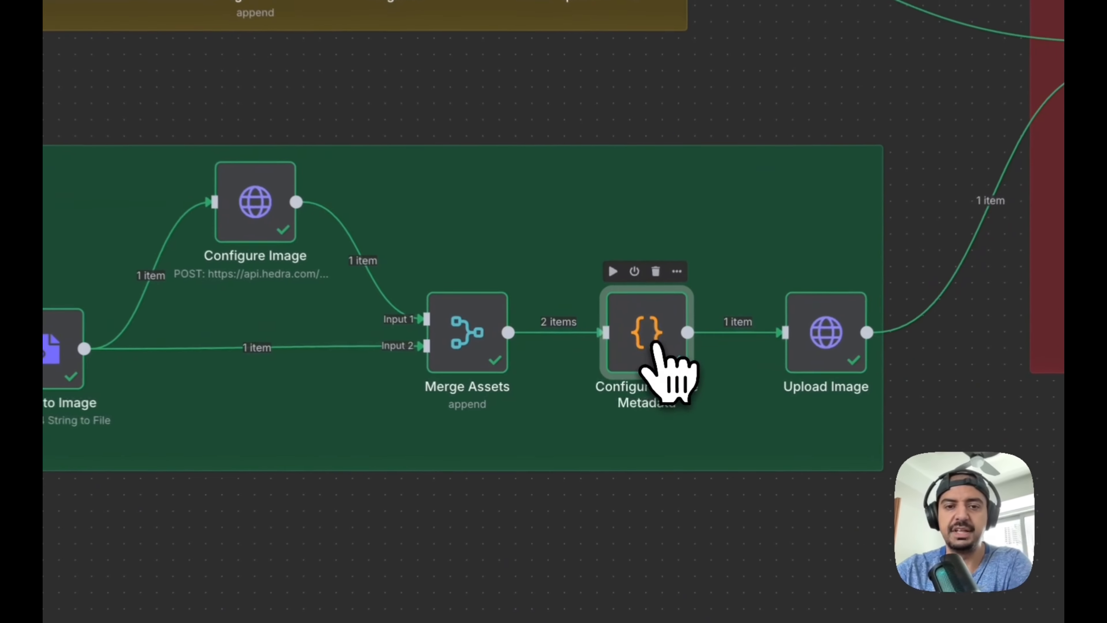
{"action": "double_click", "coordinate": [642, 382]}
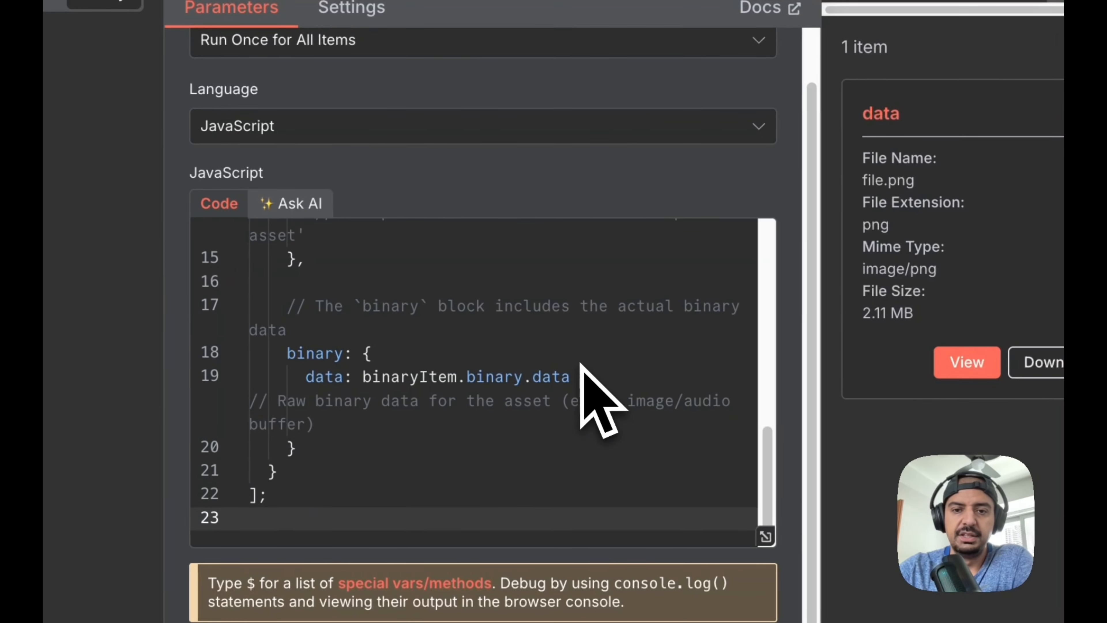
{"action": "scroll", "coordinate": [582, 367], "scroll_direction": "up", "scroll_amount": 5}
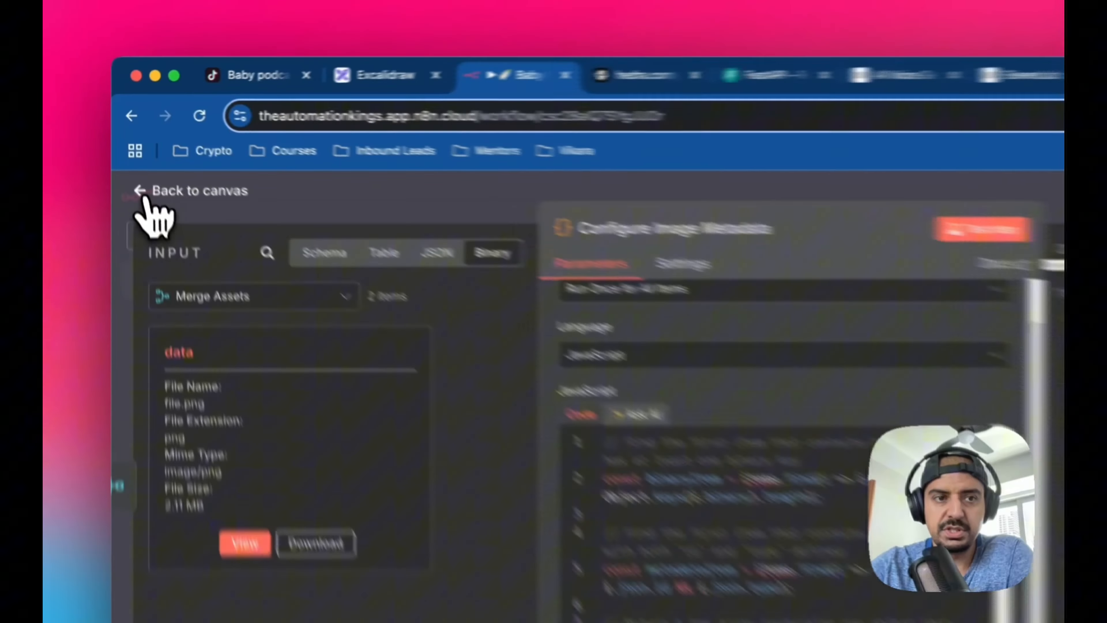
{"action": "left_click", "coordinate": [131, 157]}
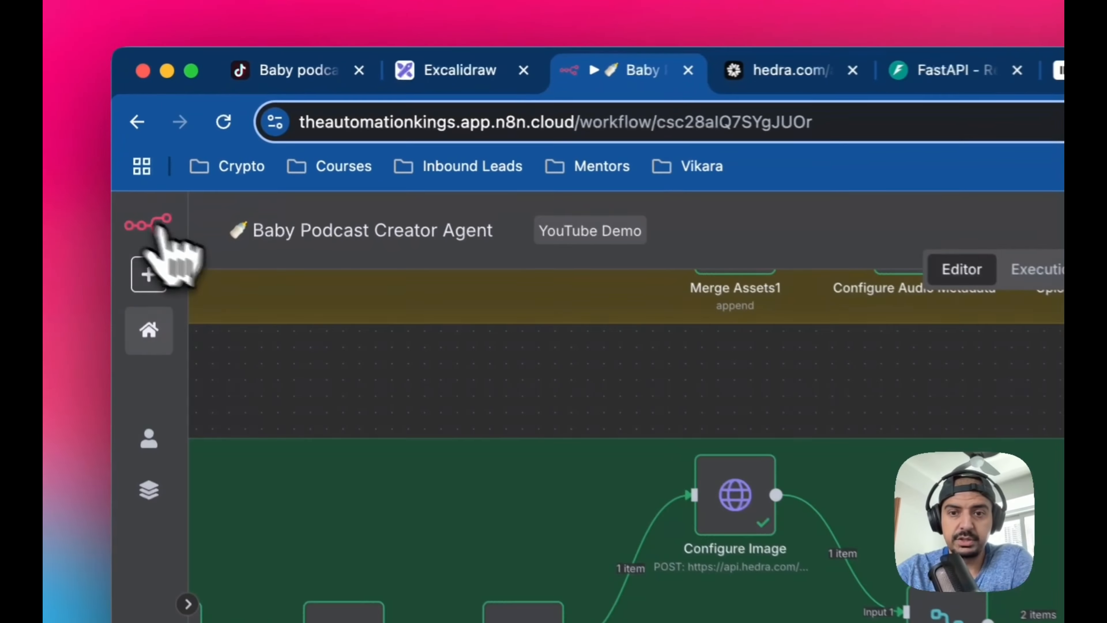
Open the Upload Image node, look over its URL expression and form-data body parameters, and return to the canvas
{"action": "scroll", "coordinate": [687, 349], "scroll_direction": "right", "scroll_amount": 3}
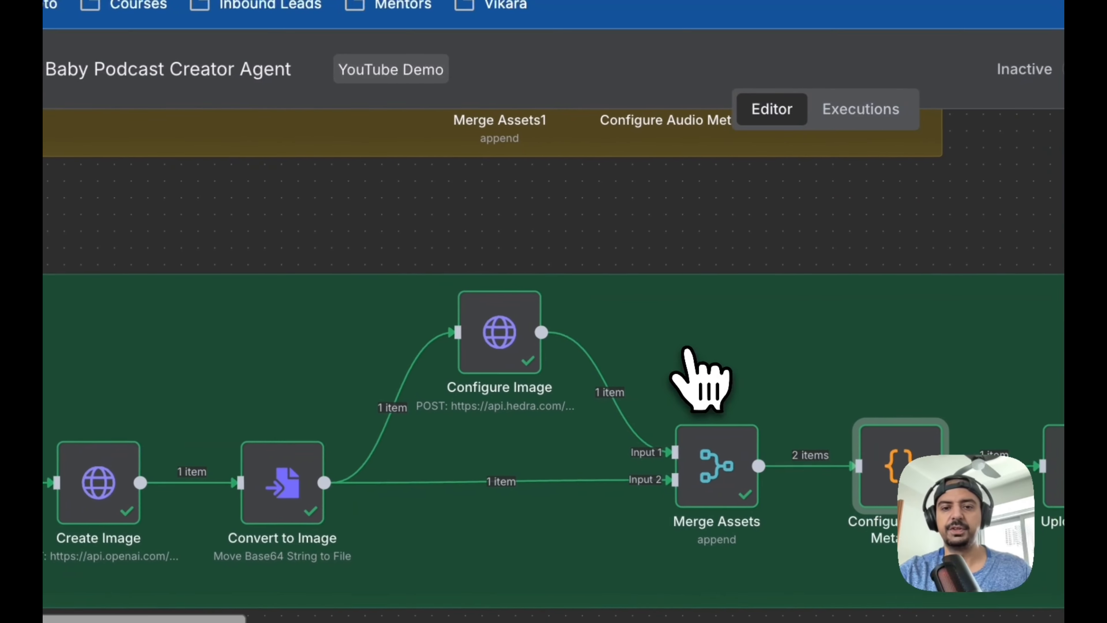
{"action": "scroll", "coordinate": [688, 348], "scroll_direction": "up", "scroll_amount": 1}
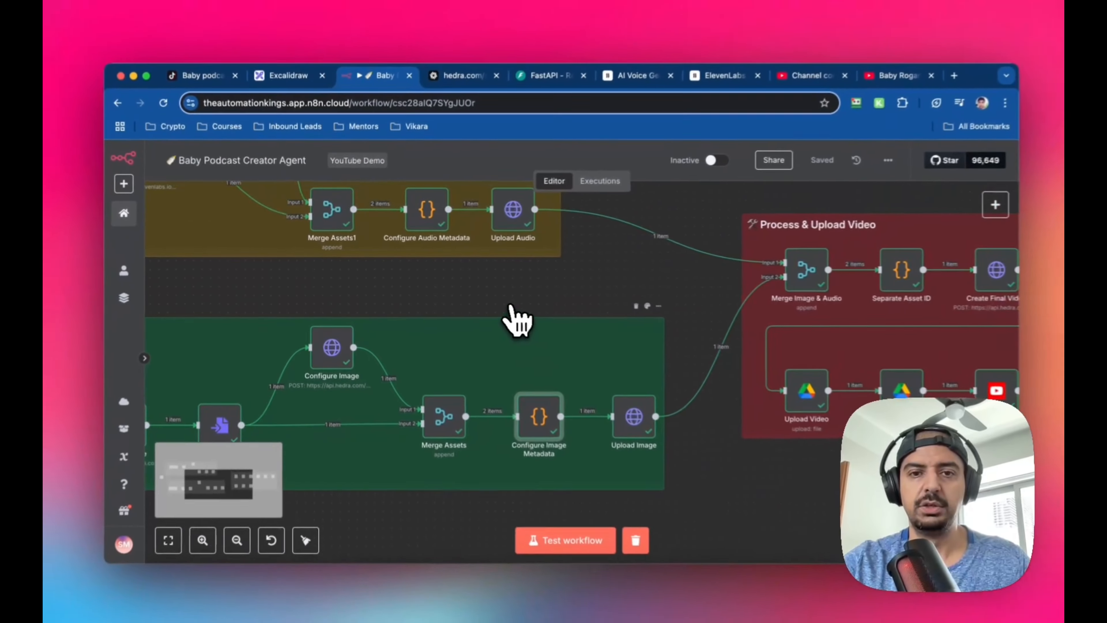
{"action": "scroll", "coordinate": [519, 321], "scroll_direction": "right", "scroll_amount": 3}
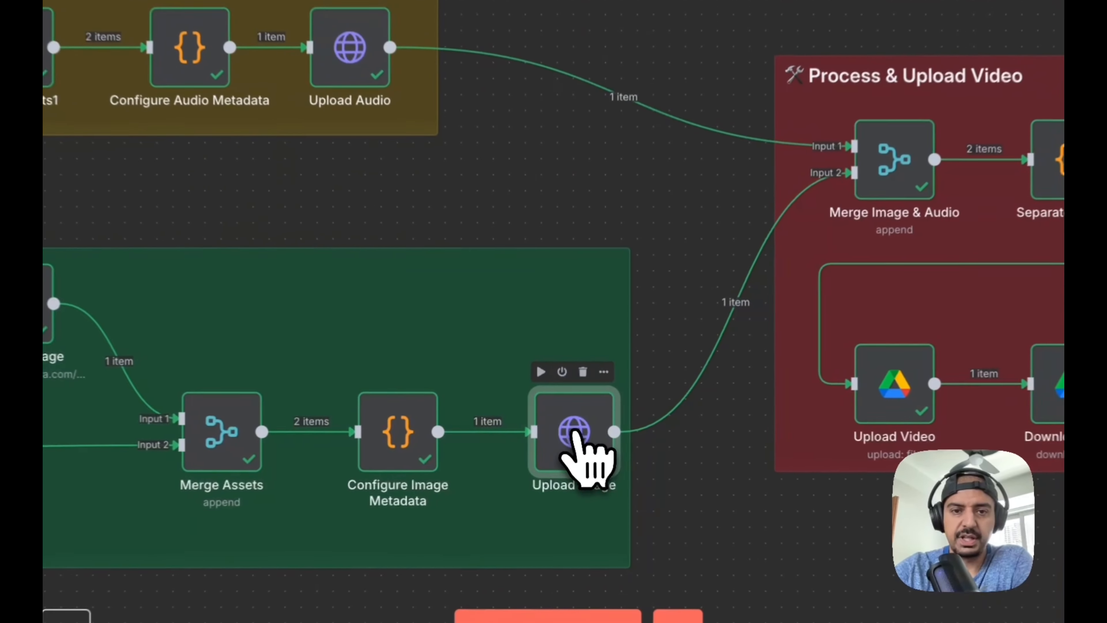
{"action": "double_click", "coordinate": [572, 429]}
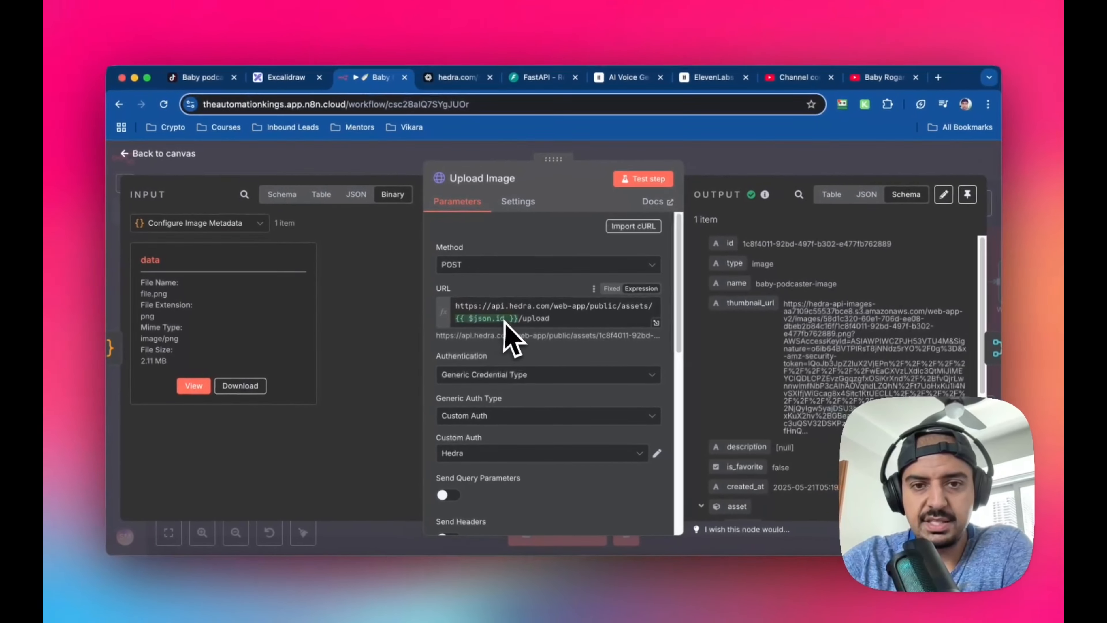
{"action": "scroll", "coordinate": [558, 340], "scroll_direction": "down", "scroll_amount": 10}
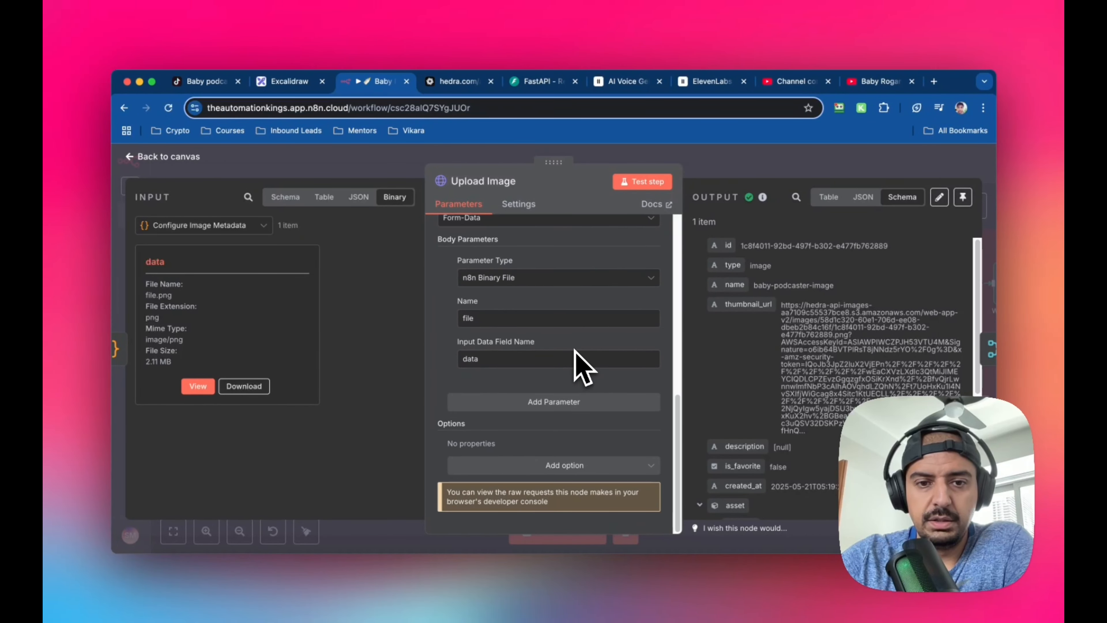
{"action": "scroll", "coordinate": [584, 369], "scroll_direction": "up", "scroll_amount": 5}
{"action": "scroll", "coordinate": [502, 345], "scroll_direction": "up", "scroll_amount": 4}
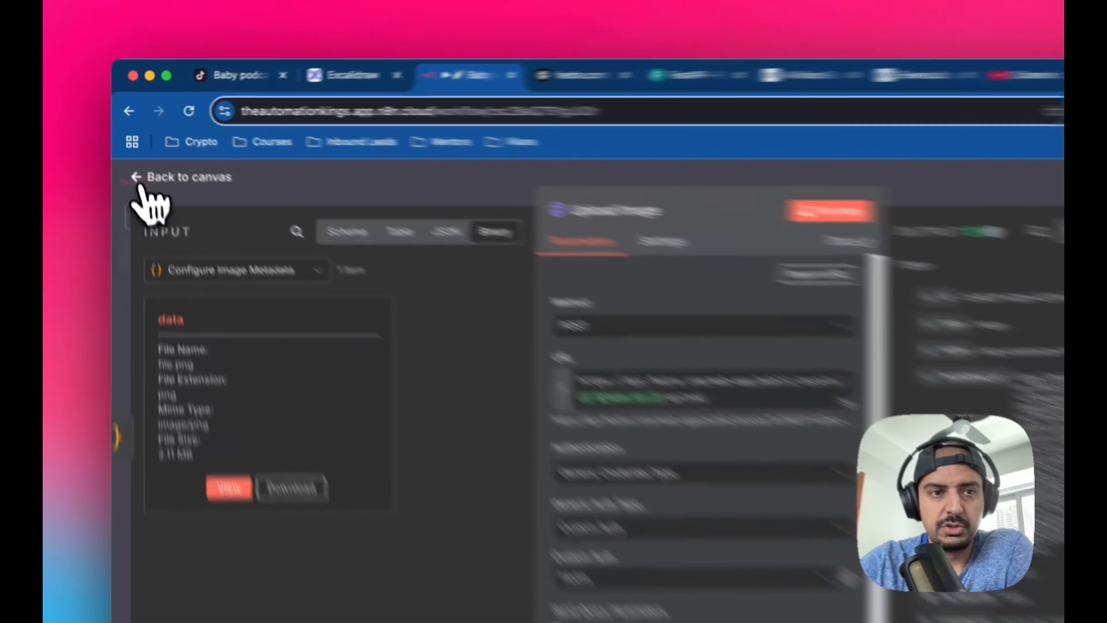
{"action": "left_click", "coordinate": [165, 156]}
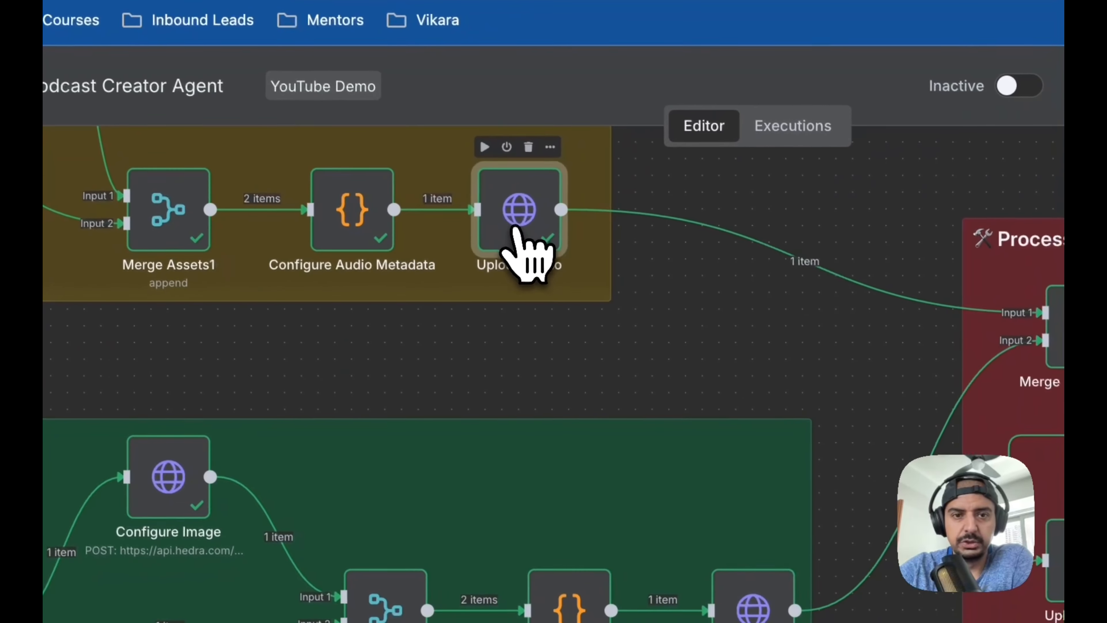
Open the Upload Audio node to compare its upload URL and body parameters with Upload Image, and return to the canvas
{"action": "double_click", "coordinate": [518, 227]}
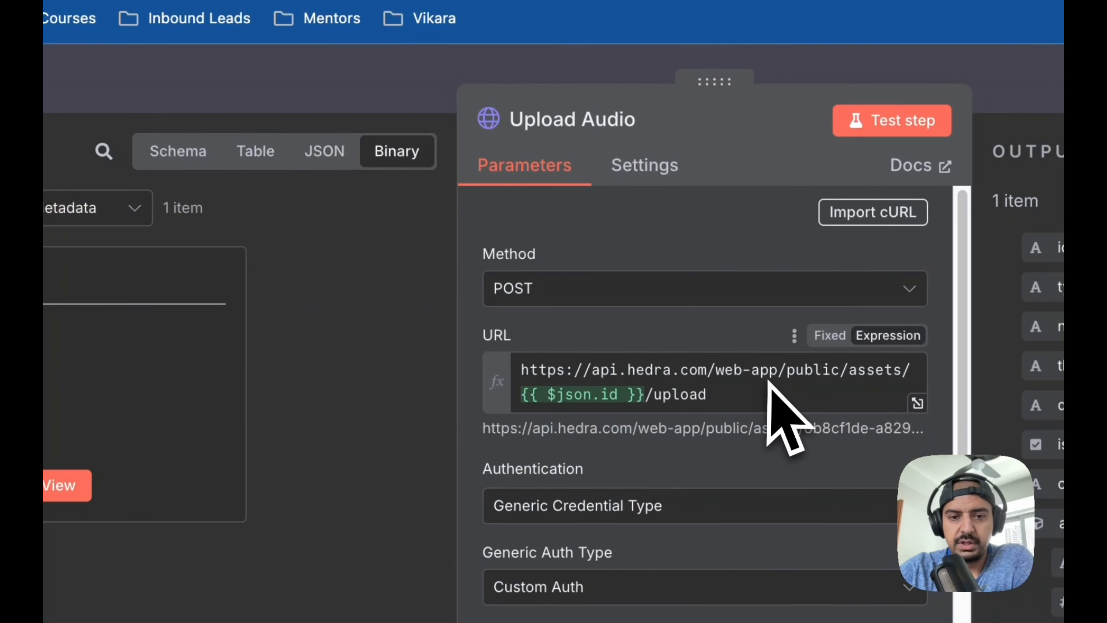
{"action": "scroll", "coordinate": [780, 410], "scroll_direction": "down", "scroll_amount": 5}
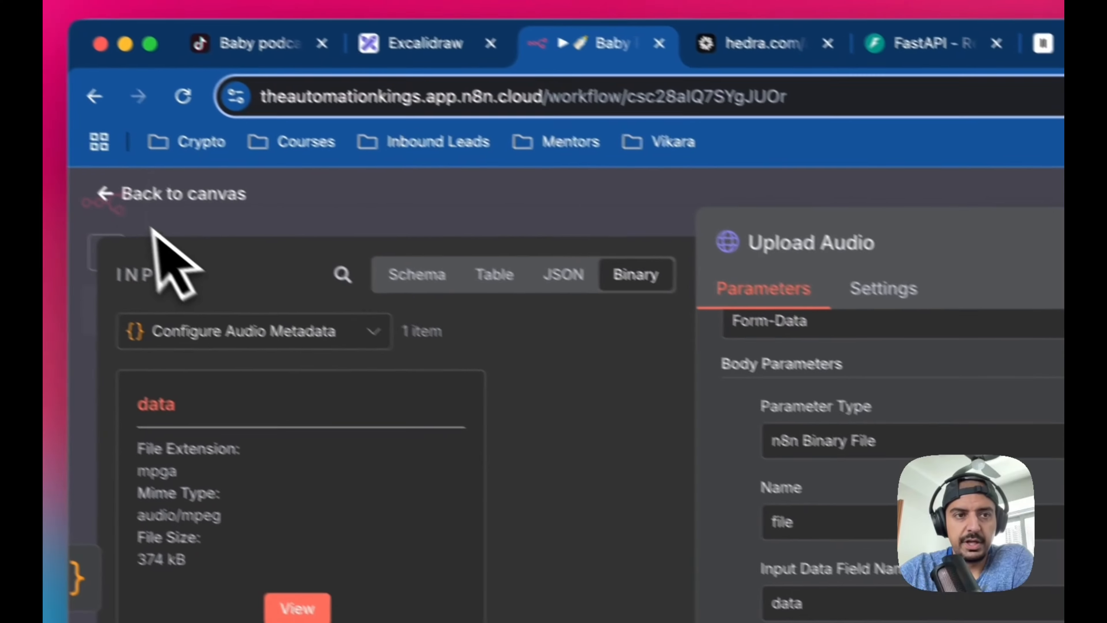
{"action": "left_click", "coordinate": [175, 194]}
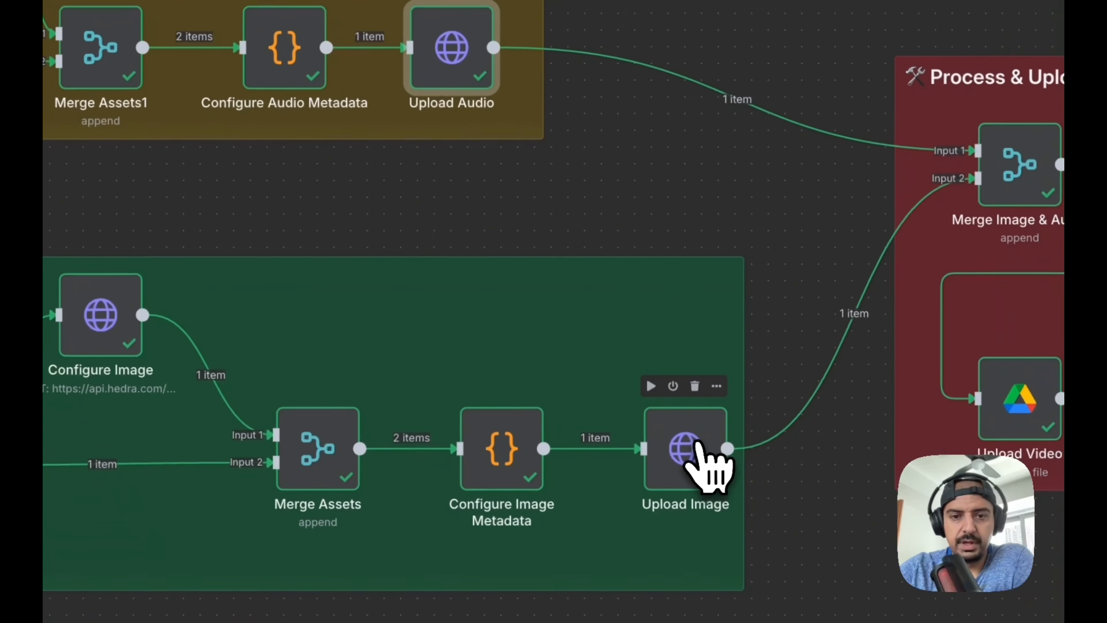
Reopen the Upload Image node, review its authentication, binary file body parameters and output asset fields, and return to the canvas
{"action": "double_click", "coordinate": [697, 450]}
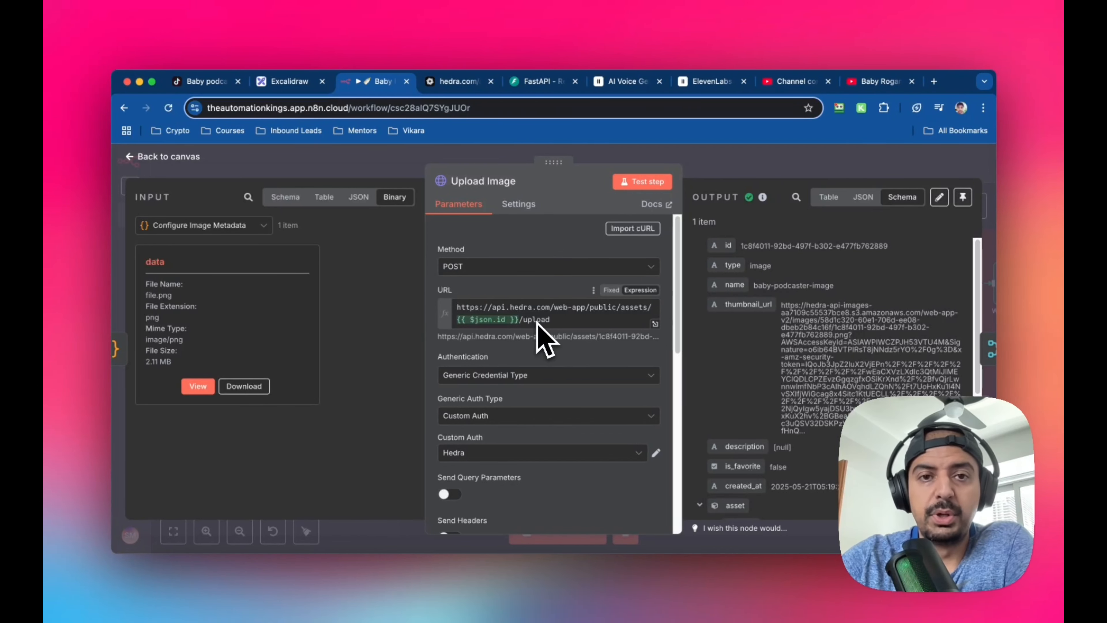
{"action": "scroll", "coordinate": [536, 322], "scroll_direction": "down", "scroll_amount": 2}
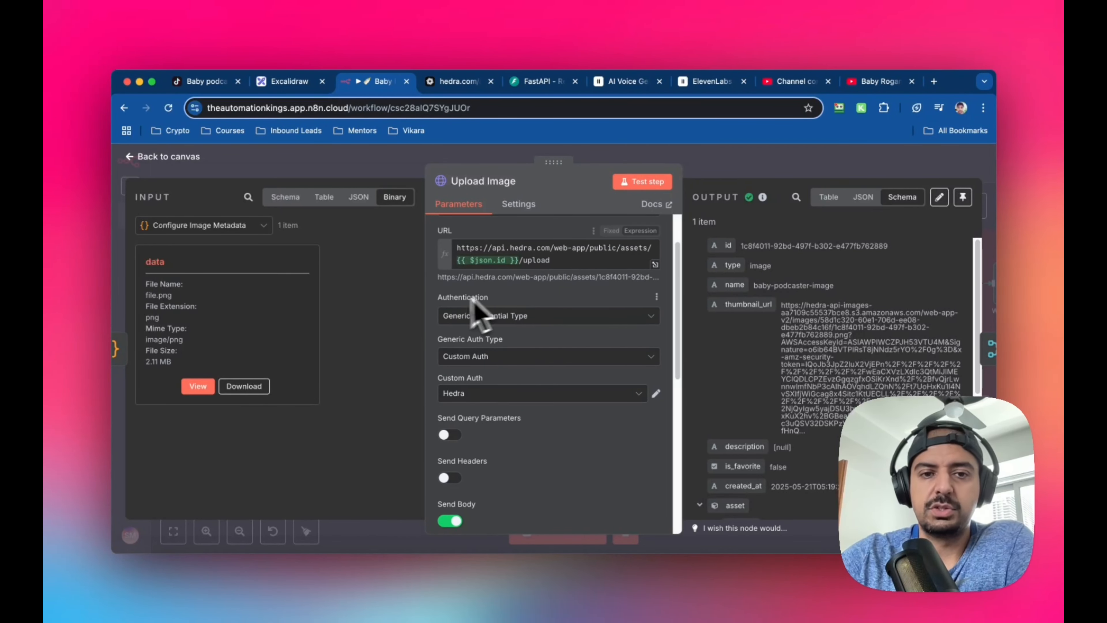
{"action": "scroll", "coordinate": [576, 344], "scroll_direction": "down", "scroll_amount": 5}
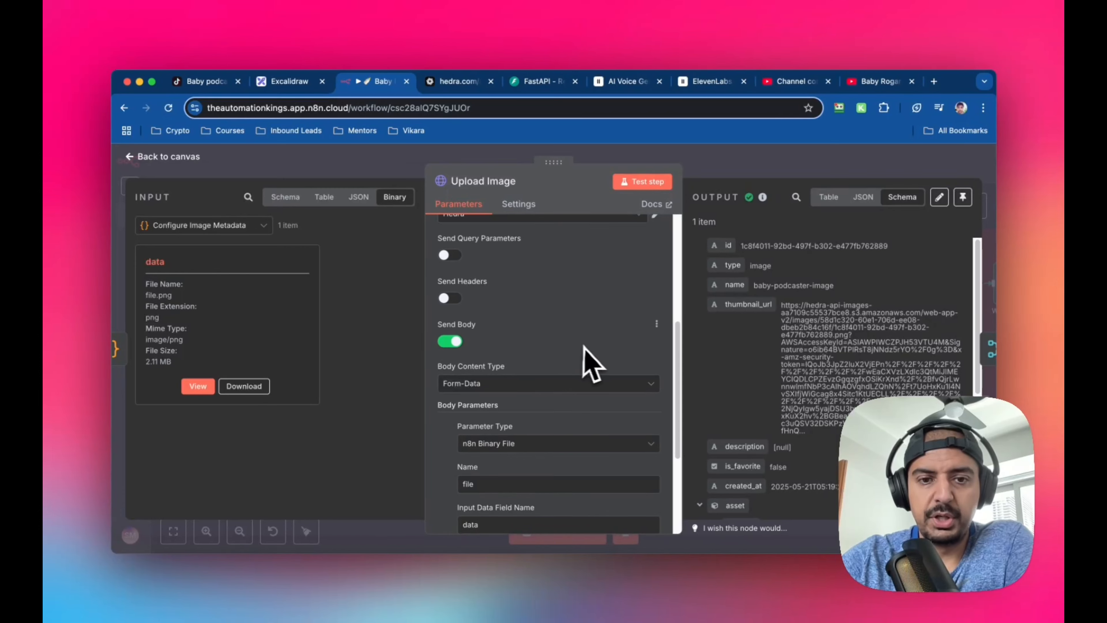
{"action": "scroll", "coordinate": [587, 361], "scroll_direction": "down", "scroll_amount": 4}
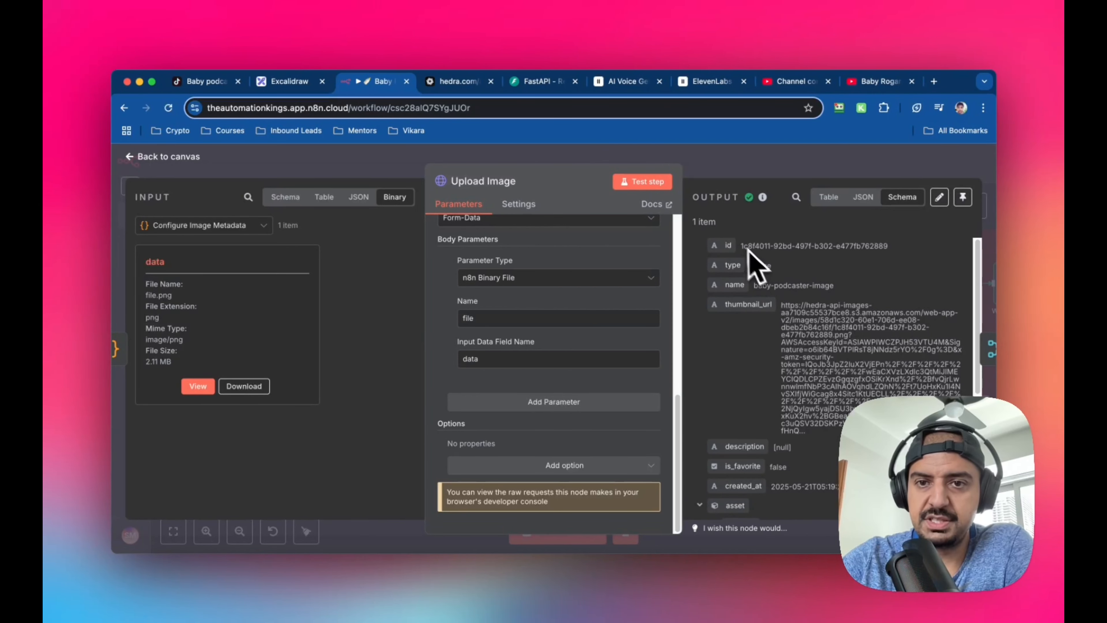
{"action": "scroll", "coordinate": [780, 287], "scroll_direction": "down", "scroll_amount": 5}
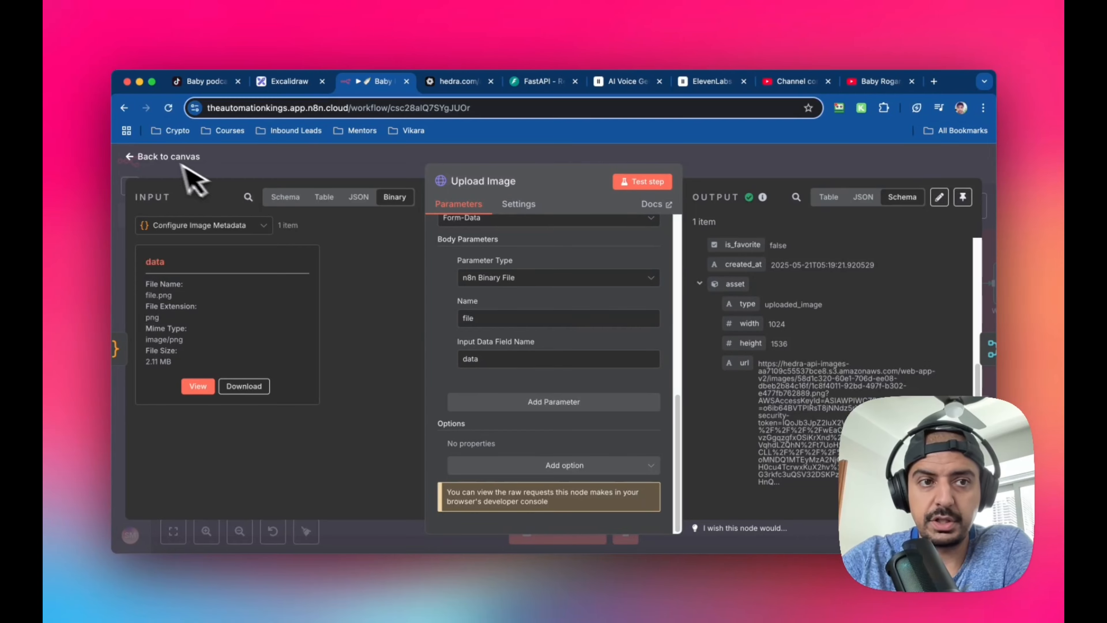
{"action": "left_click", "coordinate": [131, 157]}
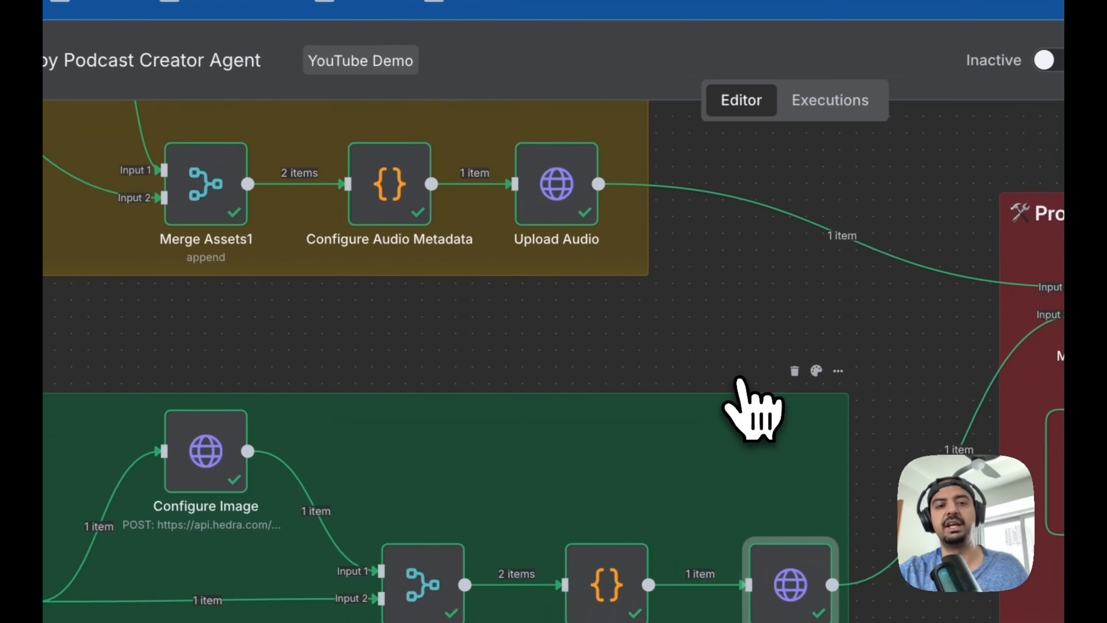
Go to the Process & Upload Video section, review the Merge Image & Audio node's settings and merged output, and return to the canvas
{"action": "scroll", "coordinate": [734, 374], "scroll_direction": "right", "scroll_amount": 5}
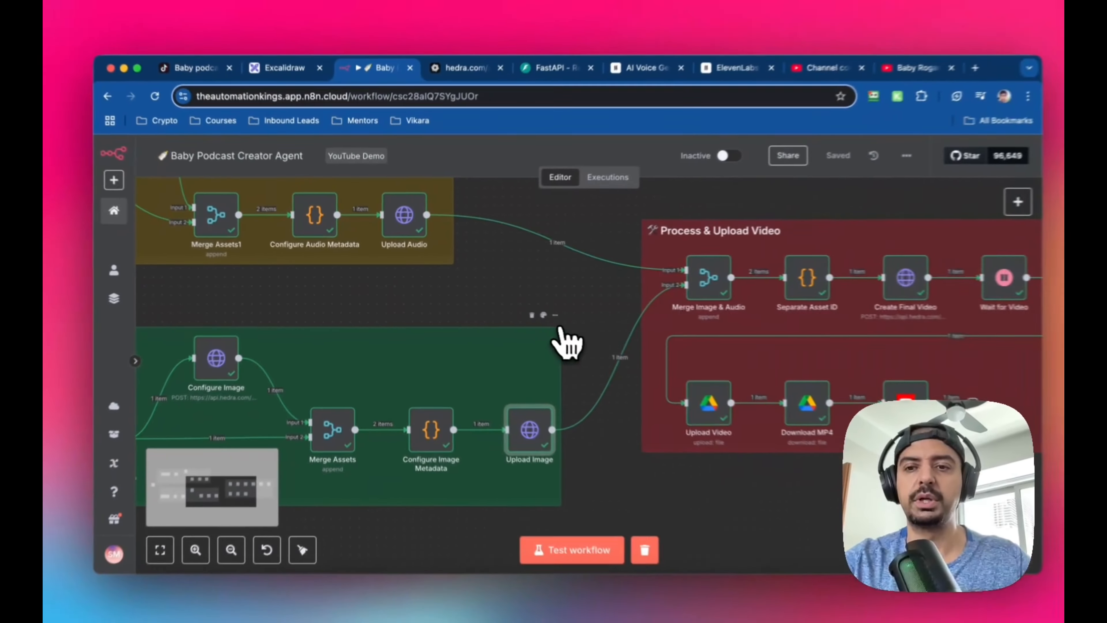
{"action": "scroll", "coordinate": [553, 338], "scroll_direction": "right", "scroll_amount": 5}
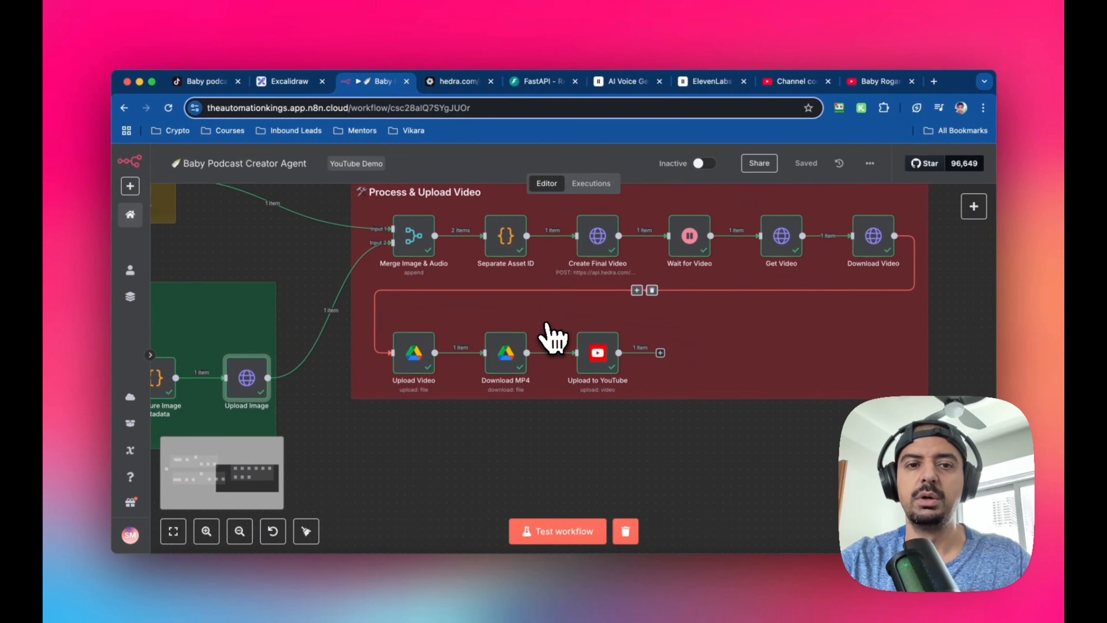
{"action": "scroll", "coordinate": [553, 338], "scroll_direction": "right", "scroll_amount": 3}
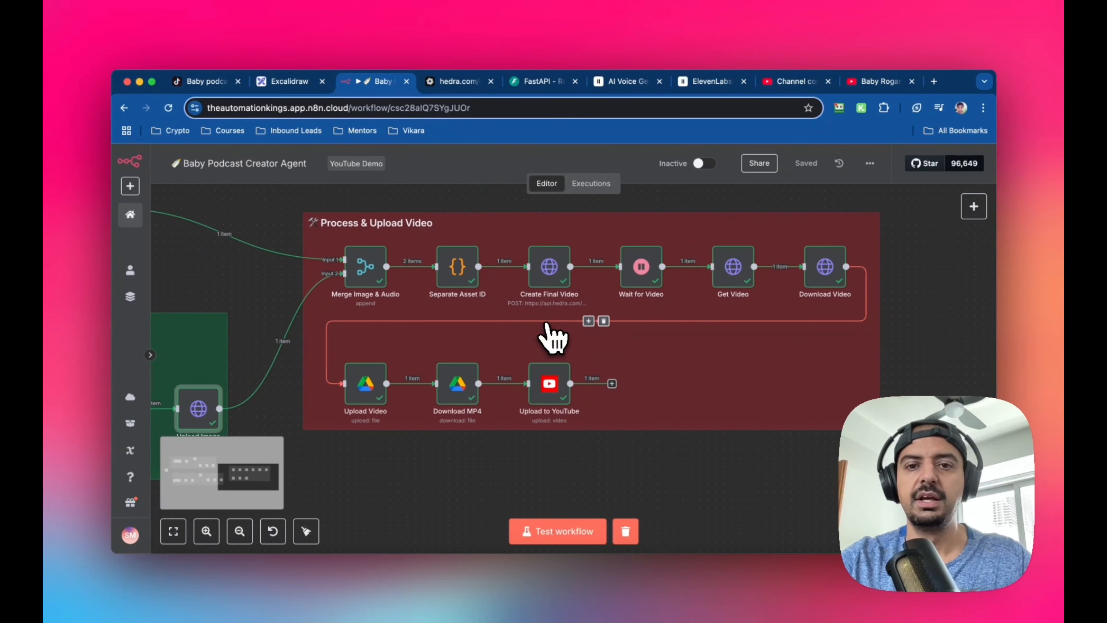
{"action": "scroll", "coordinate": [546, 324], "scroll_direction": "up", "scroll_amount": 1}
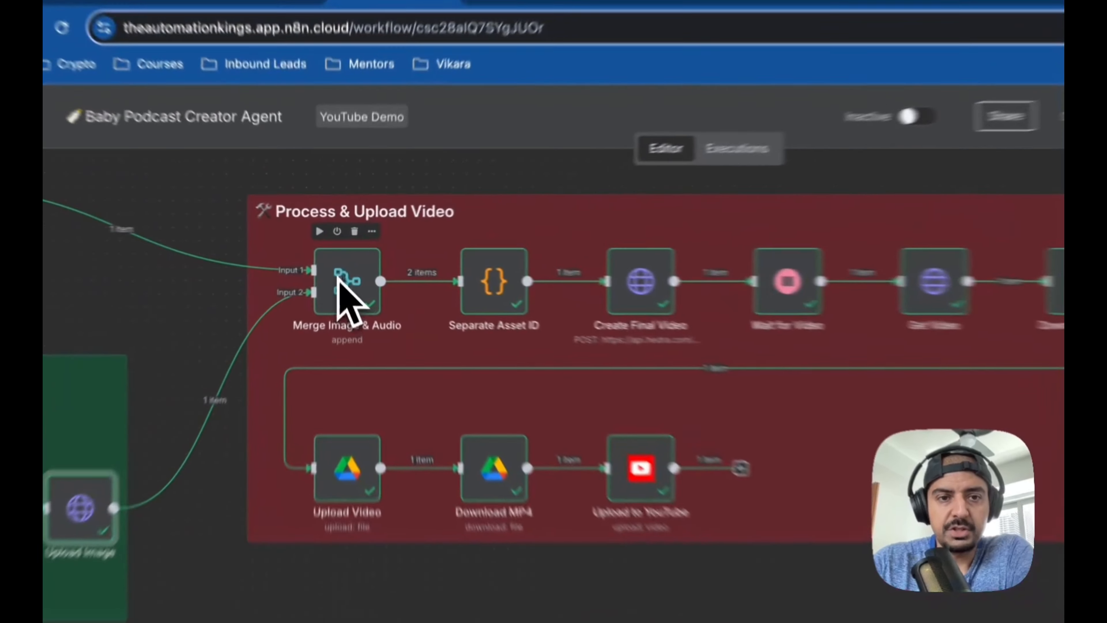
{"action": "double_click", "coordinate": [344, 270]}
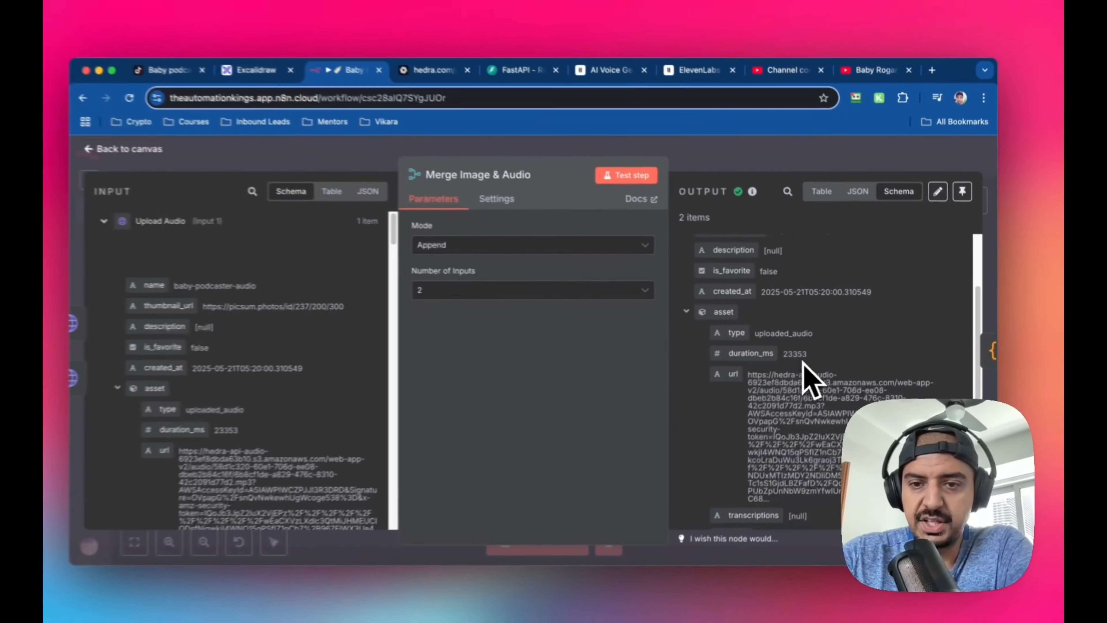
{"action": "scroll", "coordinate": [806, 376], "scroll_direction": "down", "scroll_amount": 2}
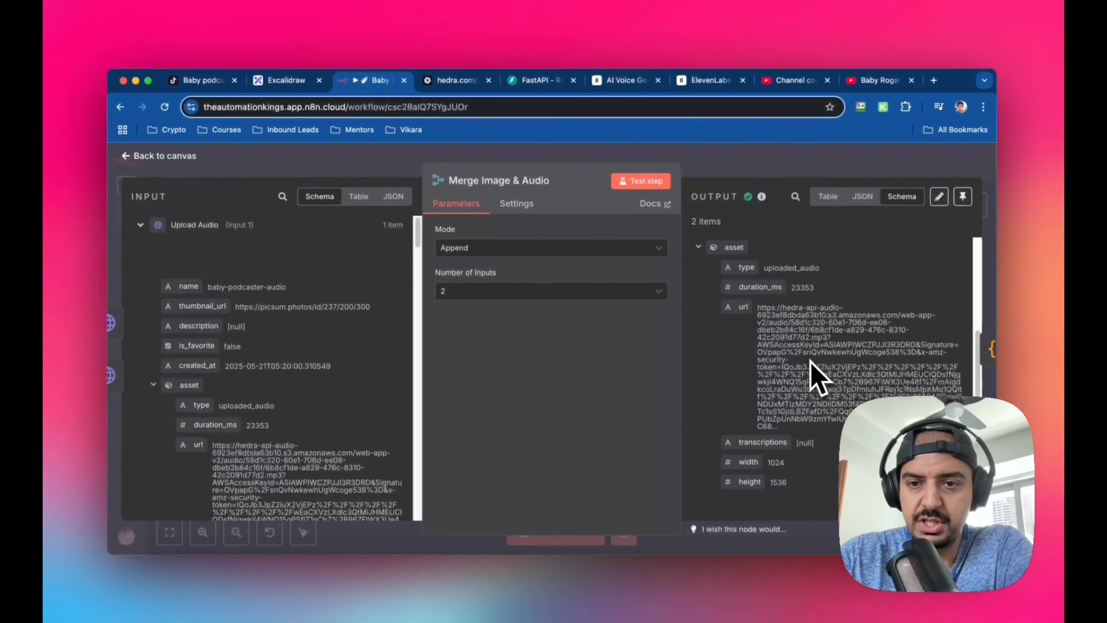
{"action": "scroll", "coordinate": [806, 376], "scroll_direction": "up", "scroll_amount": 5}
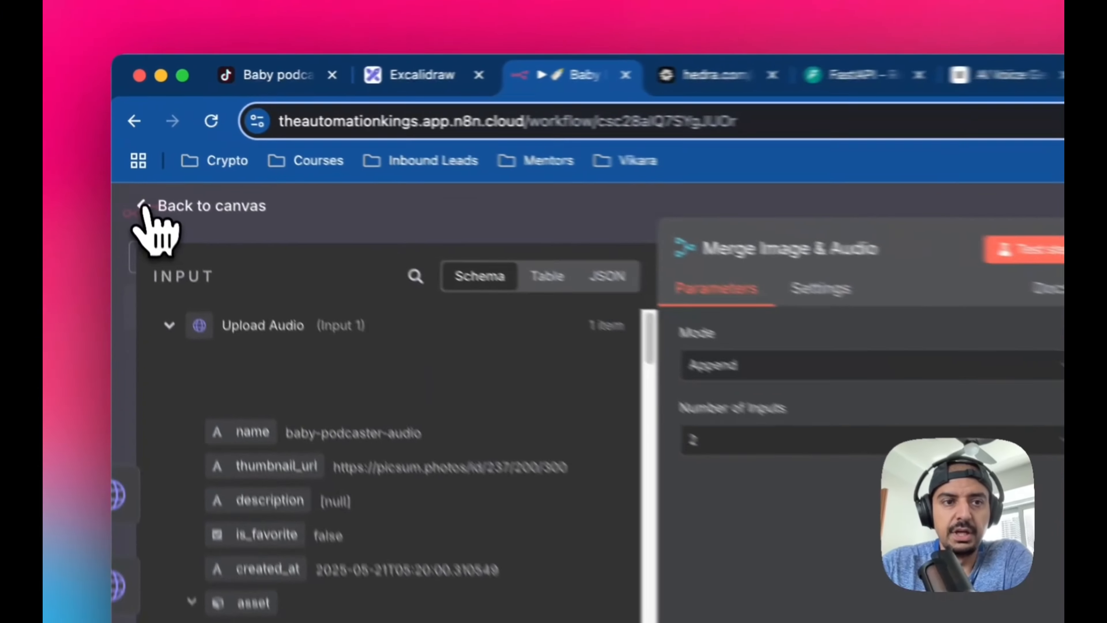
{"action": "left_click", "coordinate": [133, 157]}
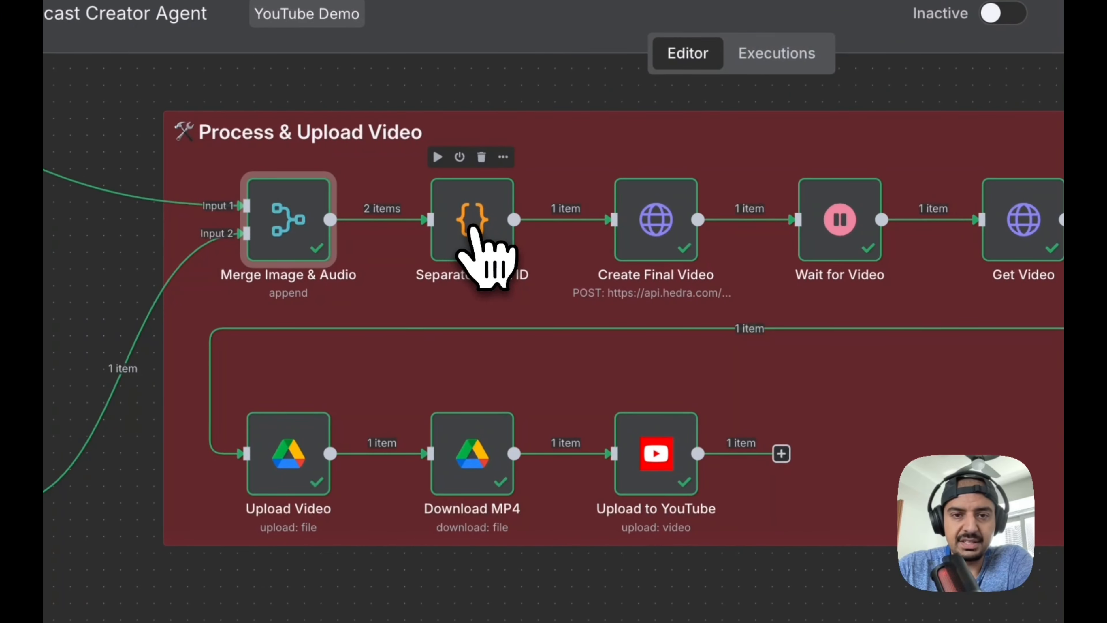
Open the Separate Asset ID node and look through the merged audio and image asset fields in its input data
{"action": "double_click", "coordinate": [476, 230]}
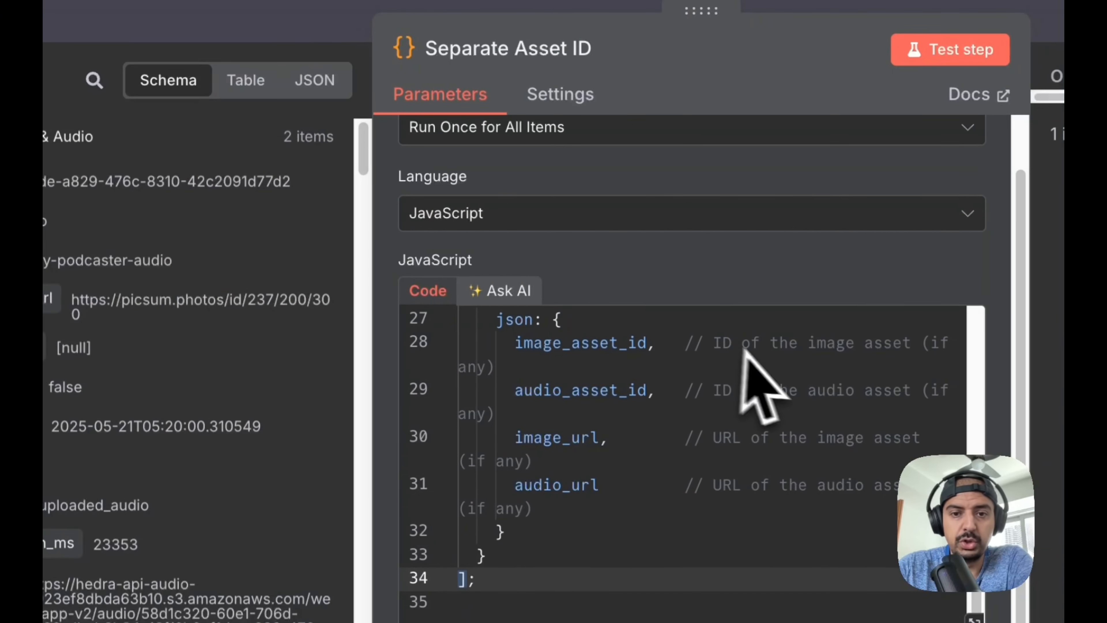
{"action": "scroll", "coordinate": [768, 389], "scroll_direction": "up", "scroll_amount": 10}
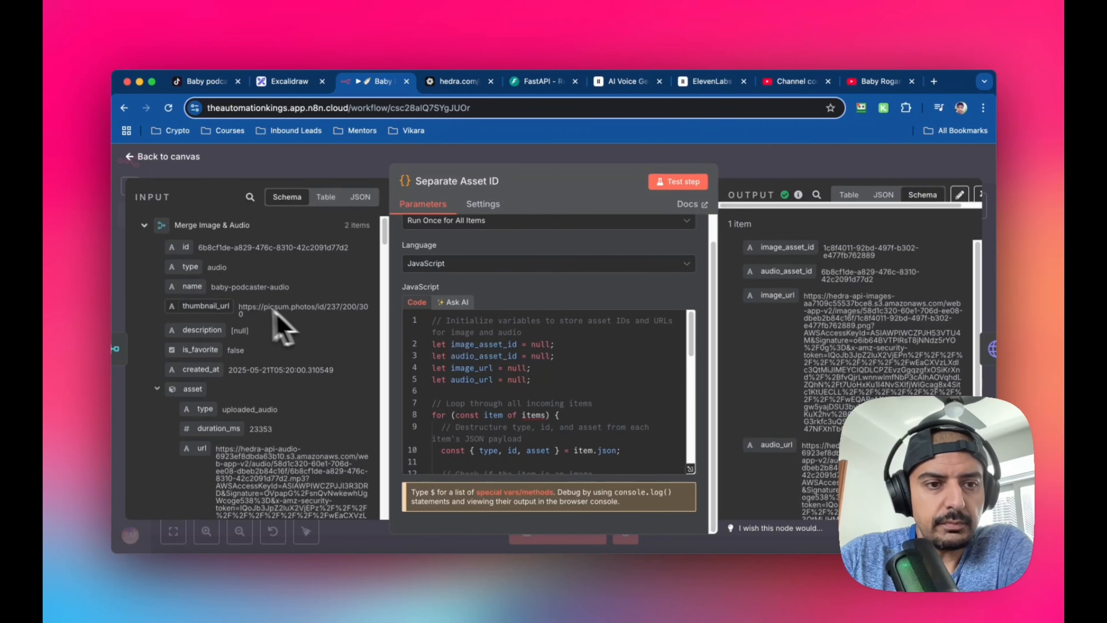
{"action": "scroll", "coordinate": [280, 336], "scroll_direction": "down", "scroll_amount": 3}
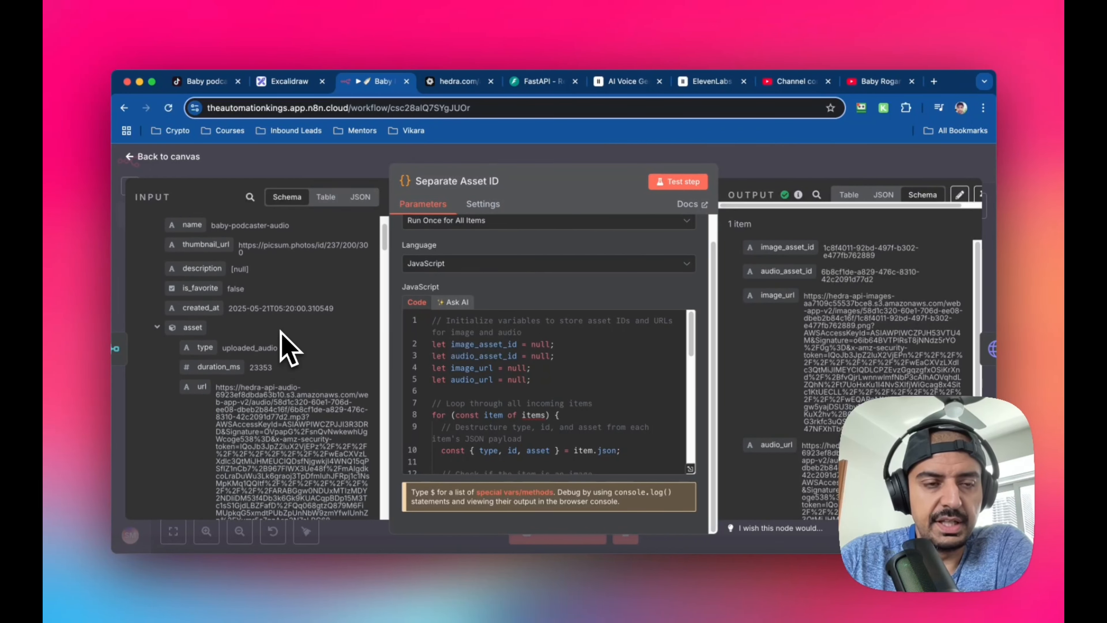
{"action": "scroll", "coordinate": [279, 322], "scroll_direction": "down", "scroll_amount": 7}
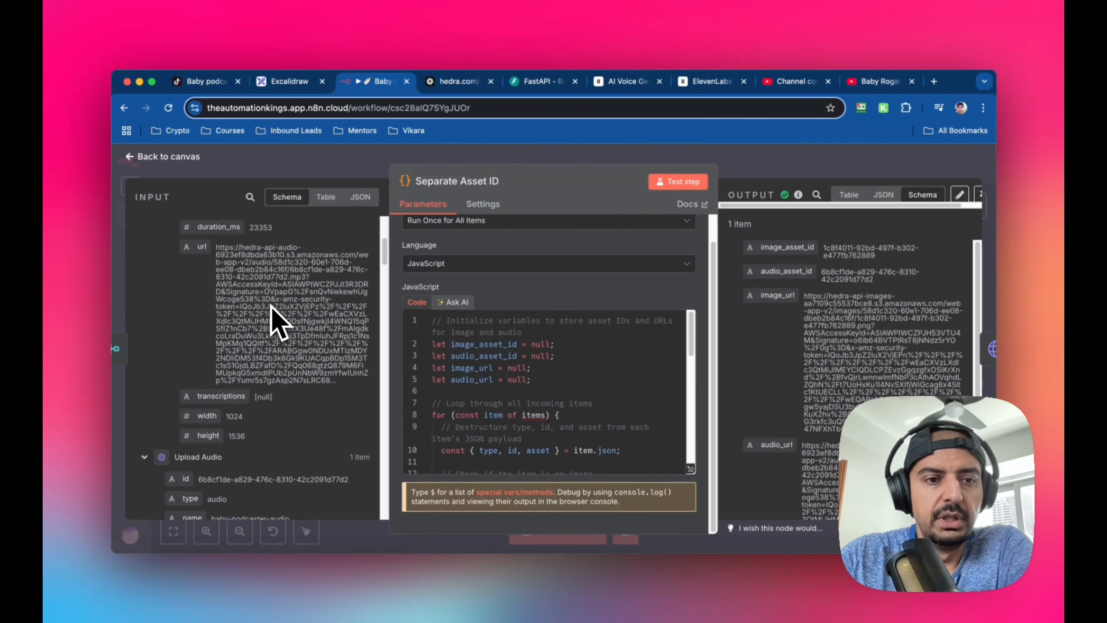
{"action": "scroll", "coordinate": [271, 306], "scroll_direction": "up", "scroll_amount": 10}
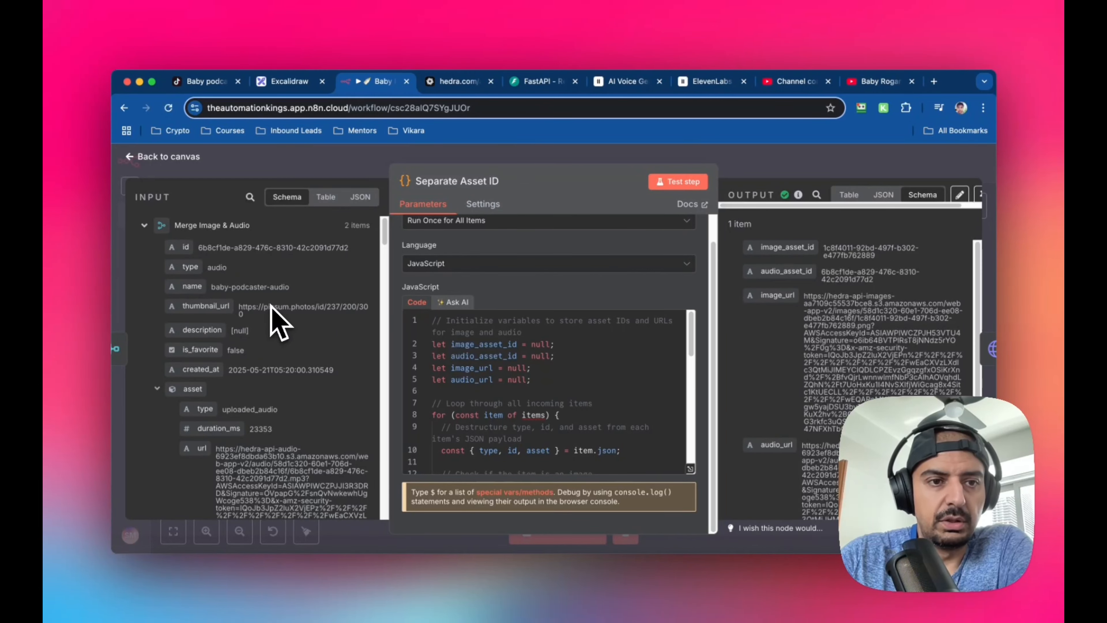
{"action": "scroll", "coordinate": [279, 320], "scroll_direction": "down", "scroll_amount": 4}
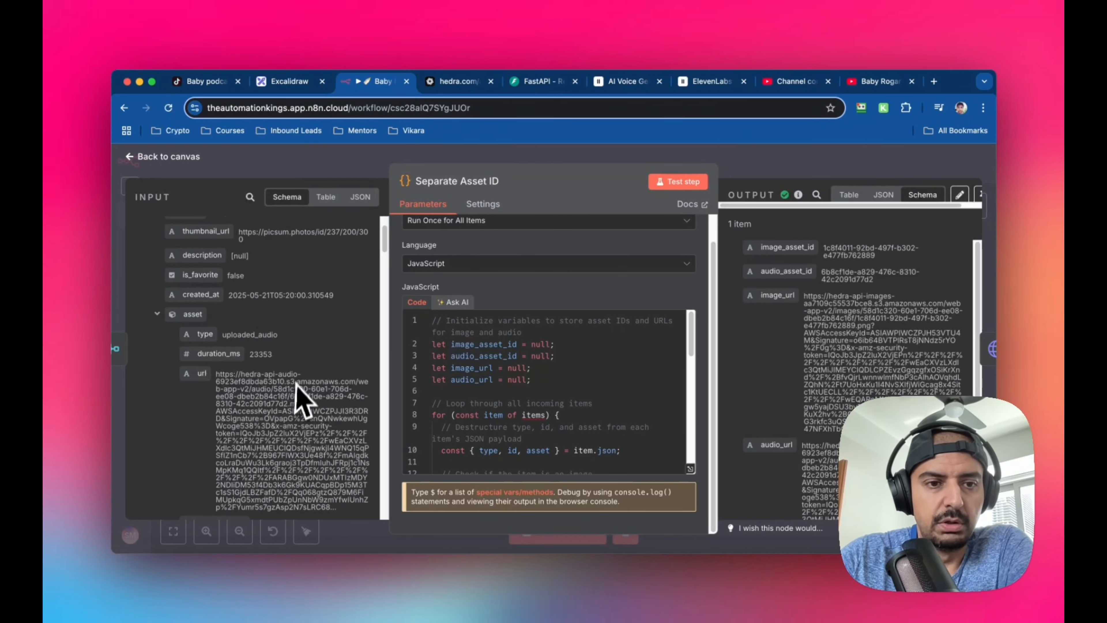
{"action": "scroll", "coordinate": [317, 365], "scroll_direction": "up", "scroll_amount": 4}
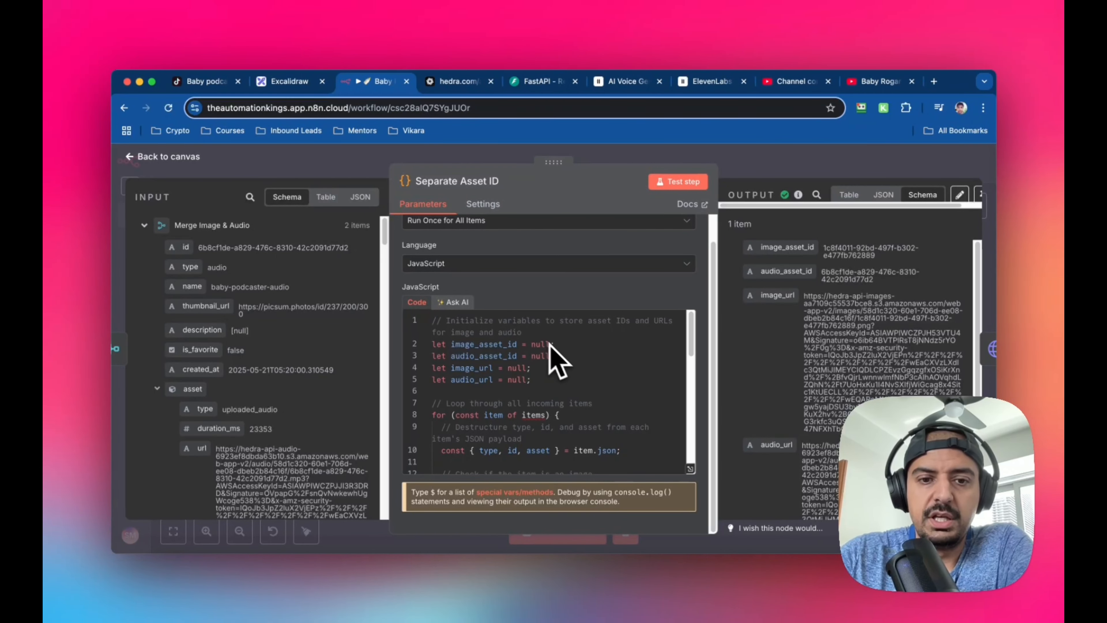
Read through the Separate Asset ID JavaScript code, check the image and audio output fields, and return to the canvas
{"action": "scroll", "coordinate": [562, 358], "scroll_direction": "down", "scroll_amount": 2}
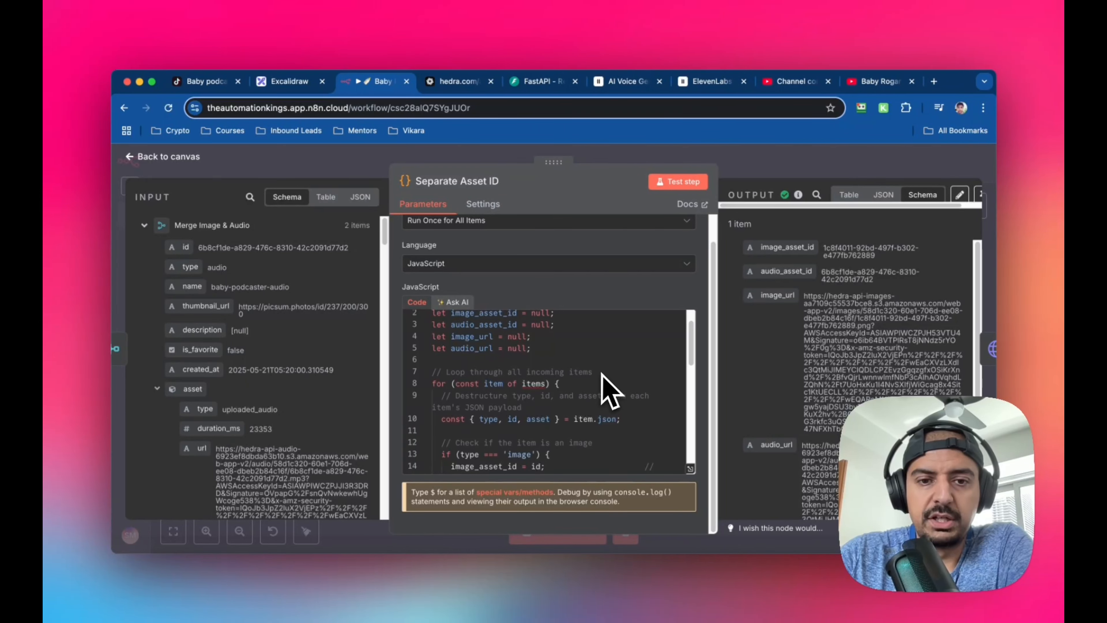
{"action": "scroll", "coordinate": [602, 376], "scroll_direction": "down", "scroll_amount": 5}
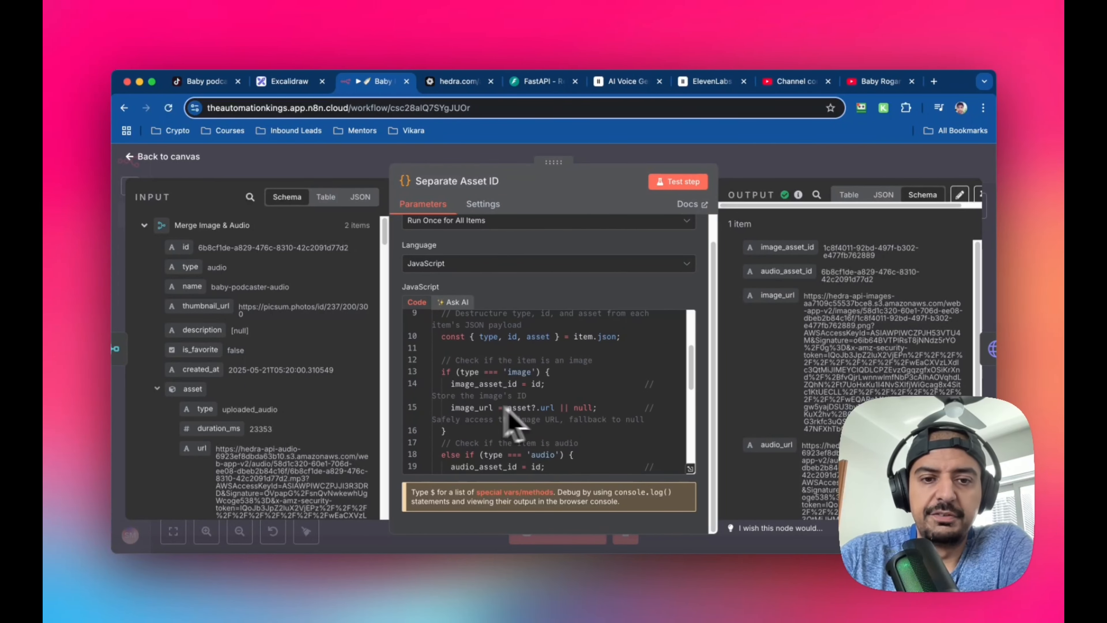
{"action": "scroll", "coordinate": [586, 416], "scroll_direction": "down", "scroll_amount": 3}
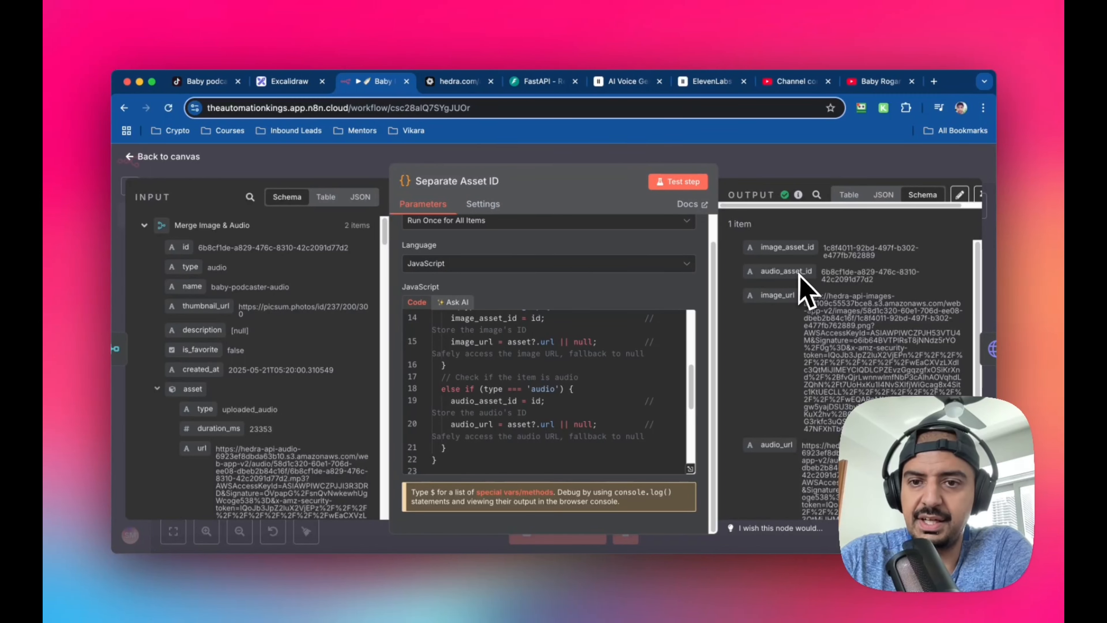
{"action": "scroll", "coordinate": [811, 305], "scroll_direction": "down", "scroll_amount": 3}
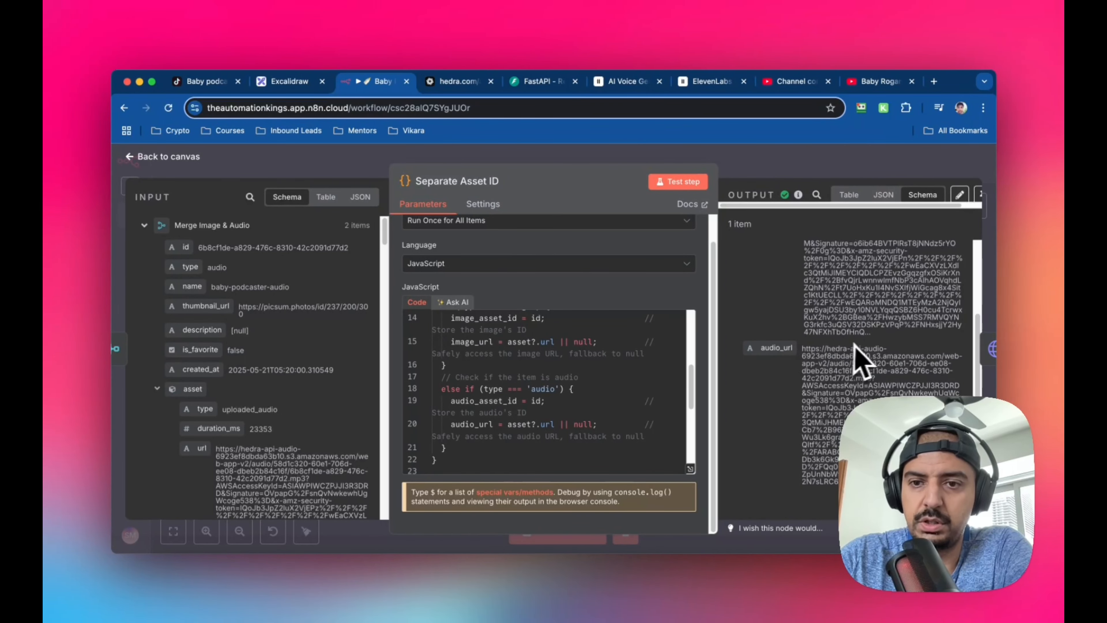
{"action": "scroll", "coordinate": [854, 318], "scroll_direction": "up", "scroll_amount": 3}
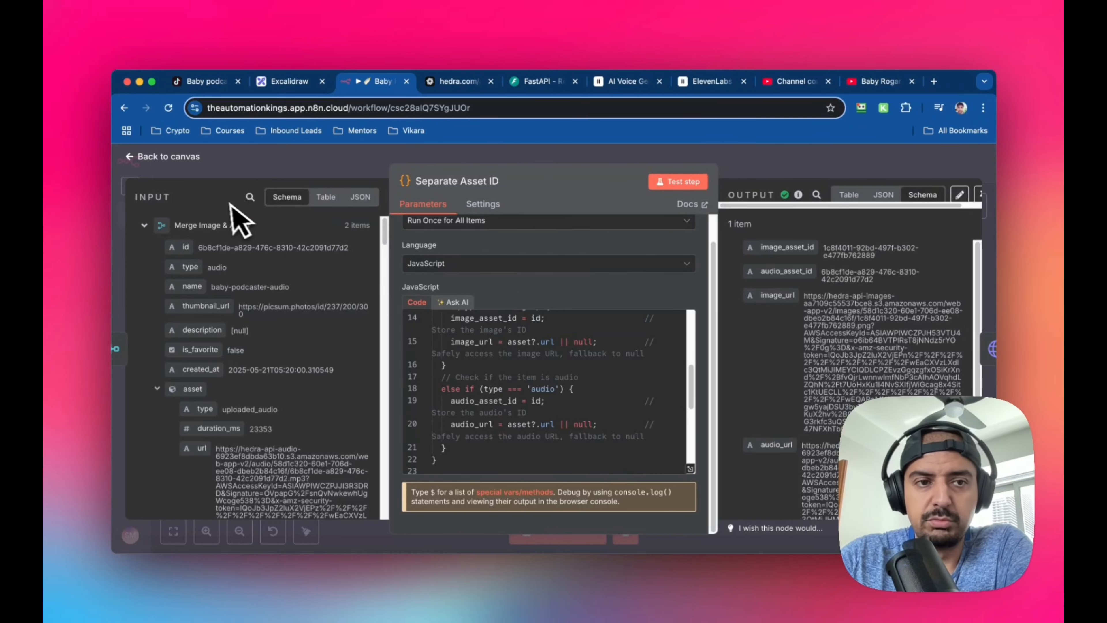
{"action": "left_click", "coordinate": [135, 156]}
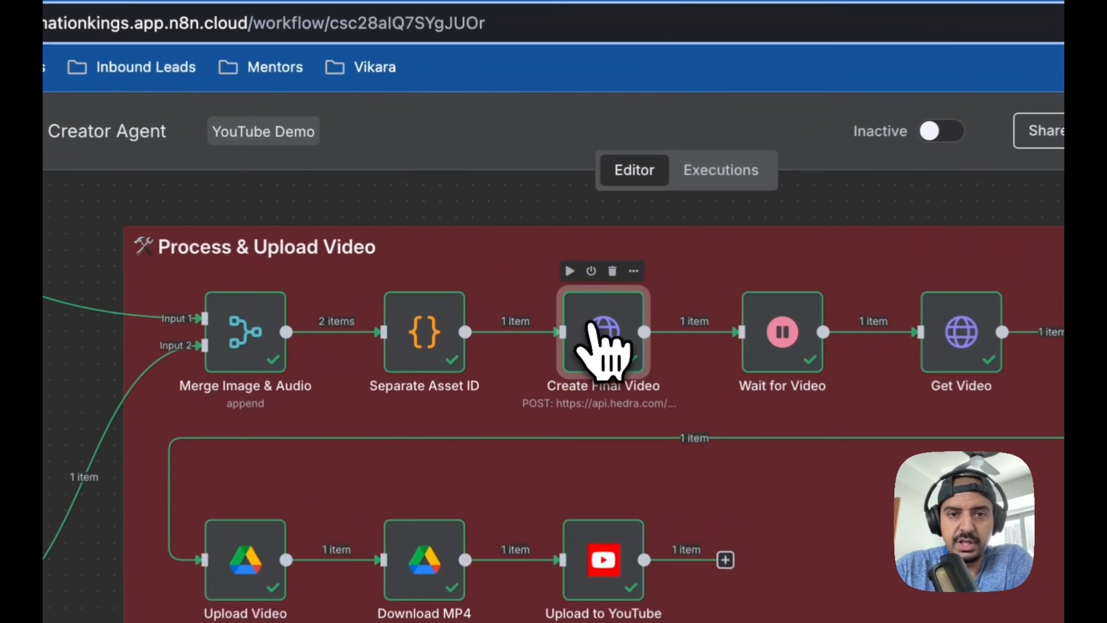
Open the Create Final Video node and review its request method, URL, Hedra authentication and JSON body settings
{"action": "double_click", "coordinate": [531, 267]}
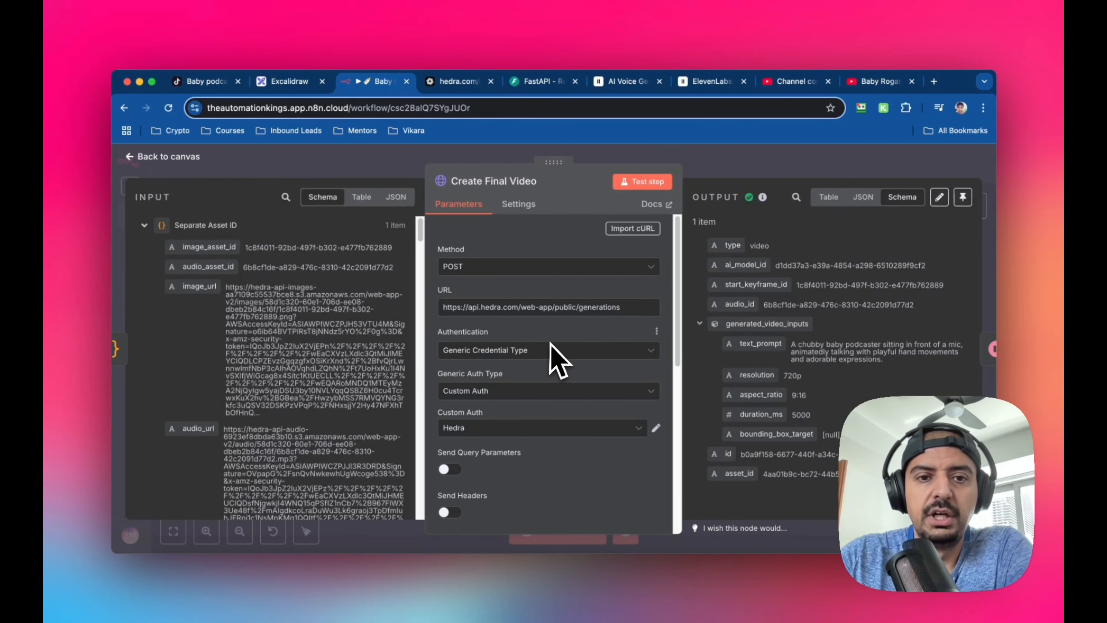
{"action": "scroll", "coordinate": [551, 358], "scroll_direction": "down", "scroll_amount": 3}
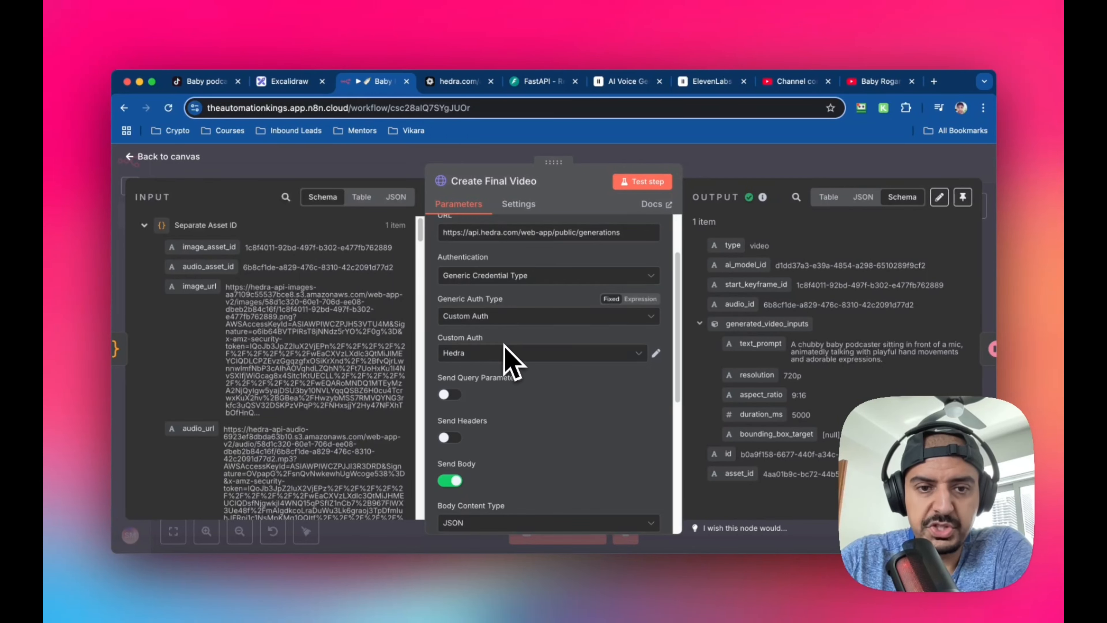
{"action": "scroll", "coordinate": [505, 349], "scroll_direction": "down", "scroll_amount": 4}
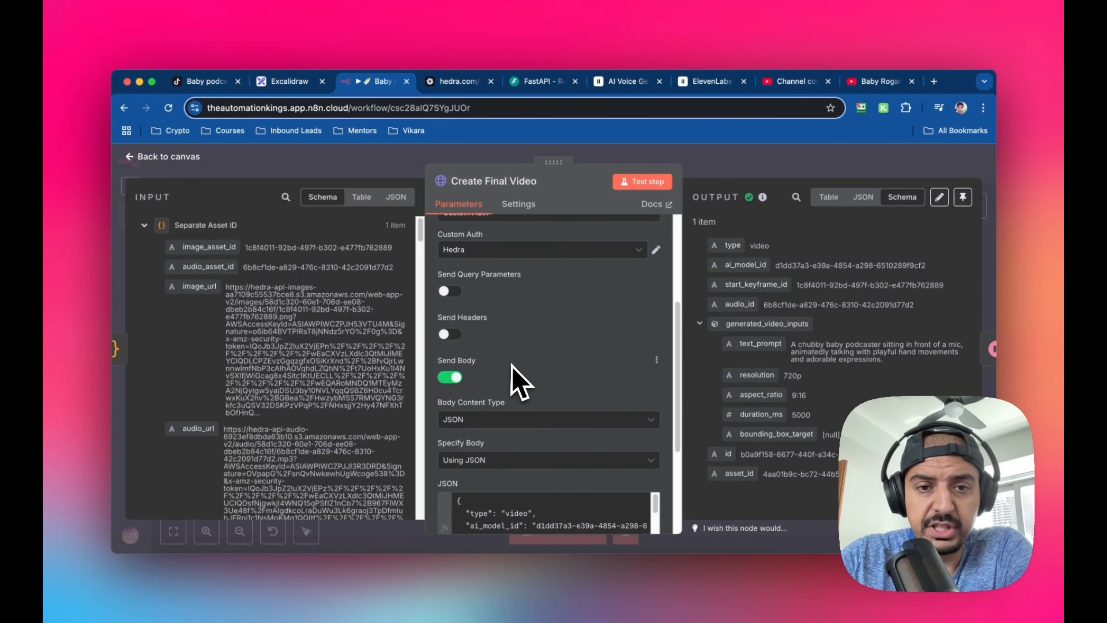
{"action": "scroll", "coordinate": [521, 384], "scroll_direction": "down", "scroll_amount": 3}
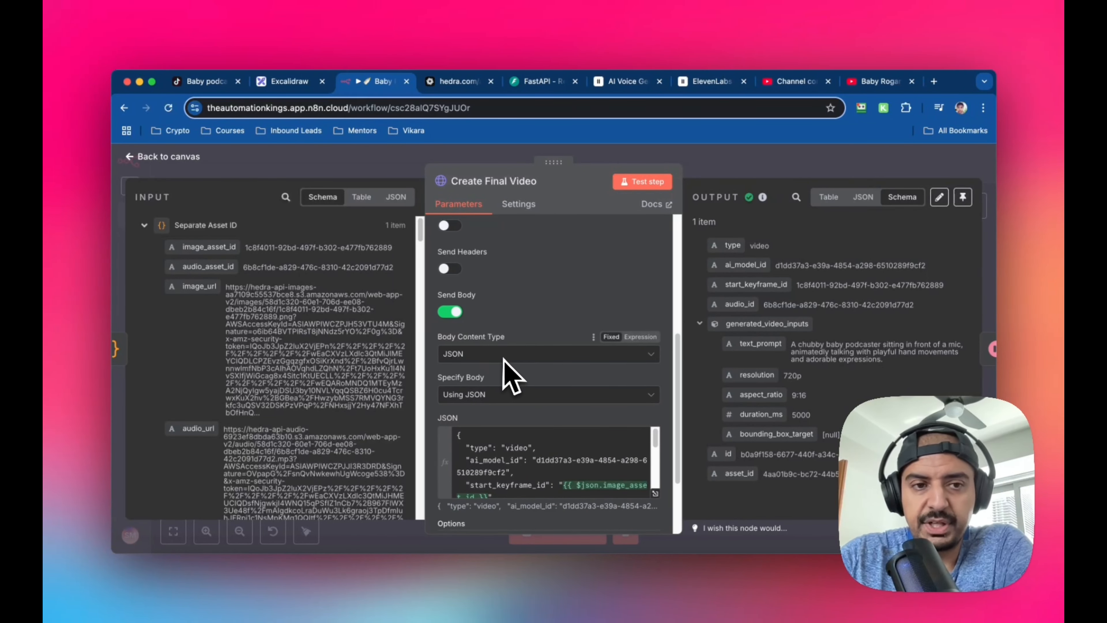
{"action": "scroll", "coordinate": [512, 375], "scroll_direction": "down", "scroll_amount": 2}
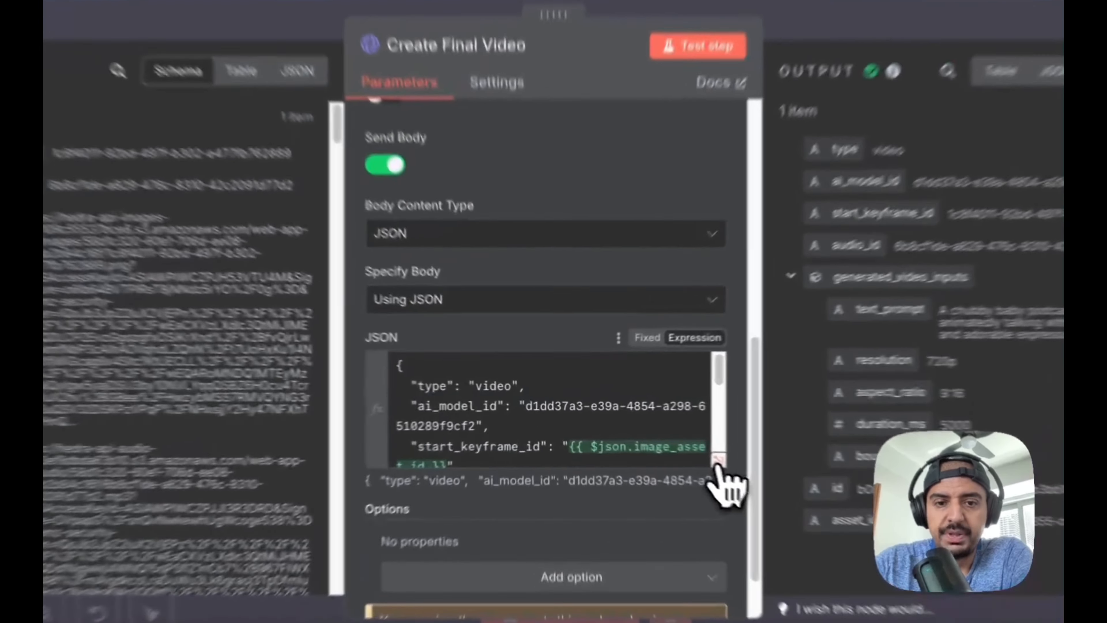
Expand the Create Final Video JSON body, highlight the ai_model_id value, review the generation inputs, and return to the canvas
{"action": "left_click", "coordinate": [655, 438]}
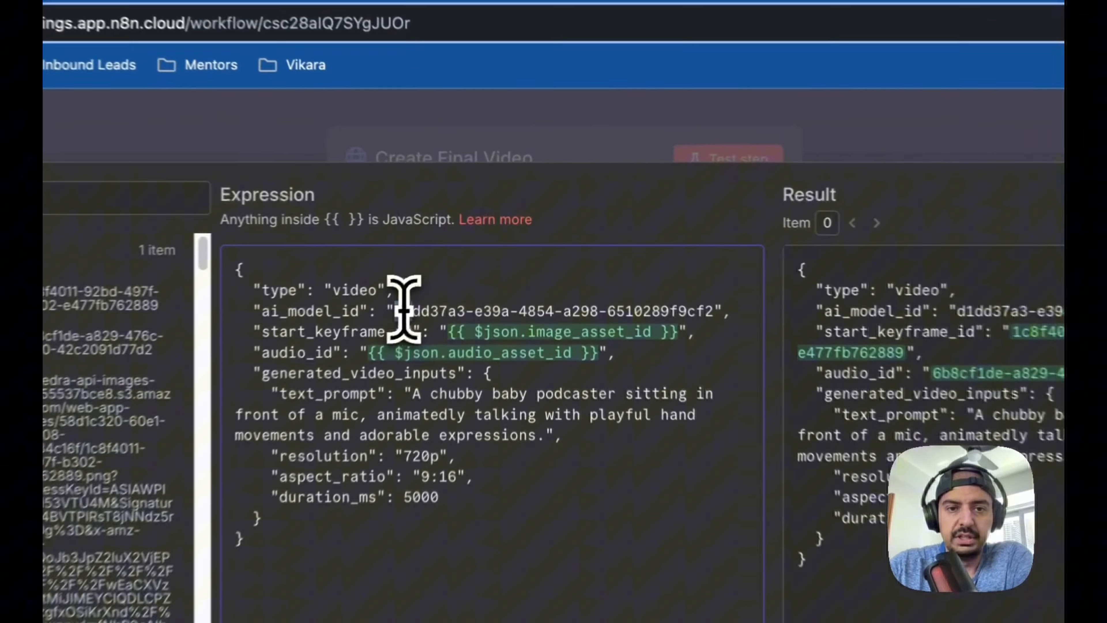
{"action": "left_click_drag", "start_coordinate": [462, 264], "coordinate": [632, 263]}
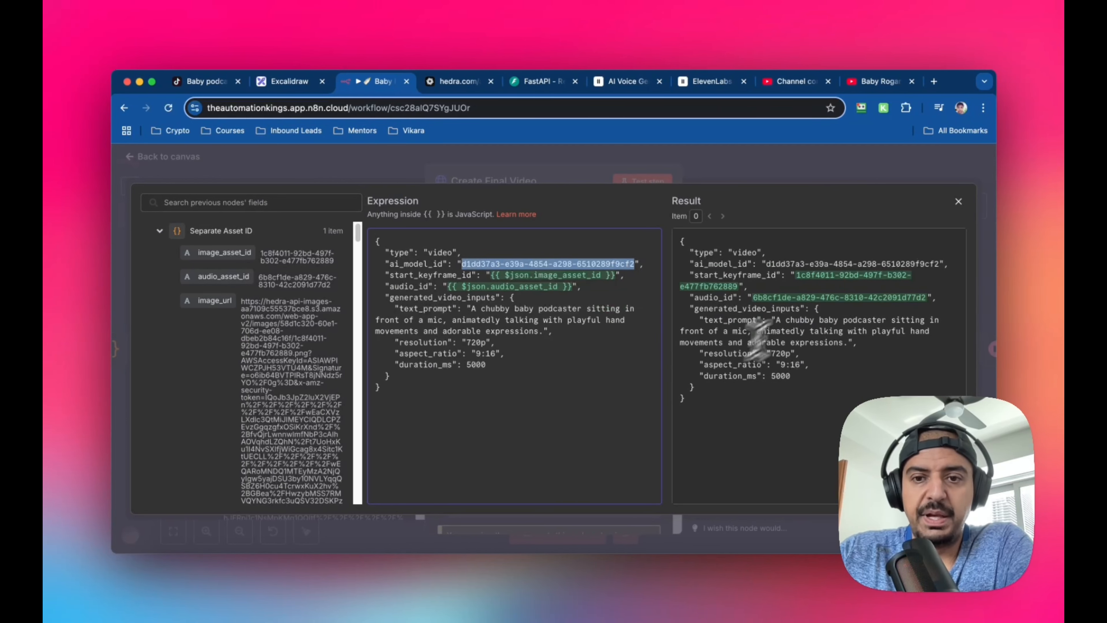
{"action": "left_click", "coordinate": [959, 201]}
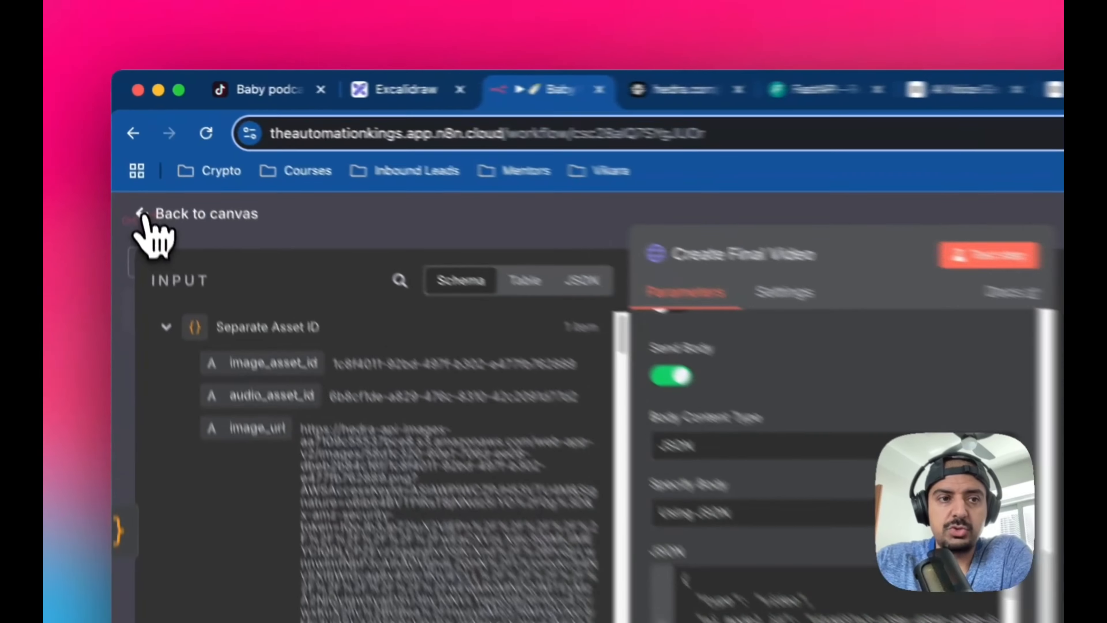
{"action": "left_click", "coordinate": [150, 156]}
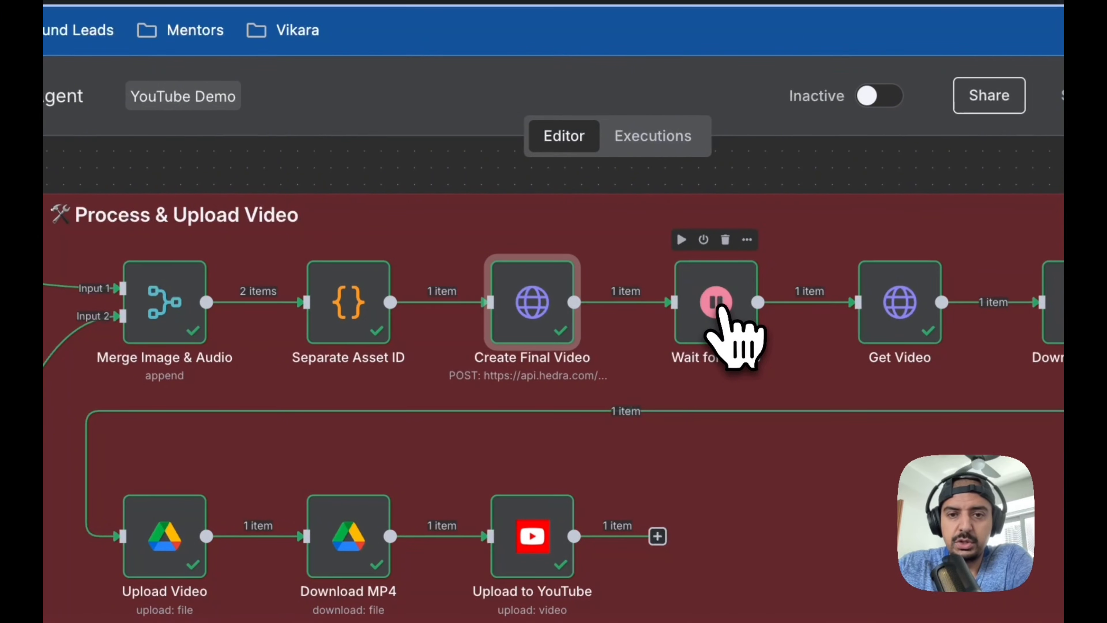
Open the Wait for Video node, check its resume mode and wait interval, and return to the canvas
{"action": "double_click", "coordinate": [719, 310]}
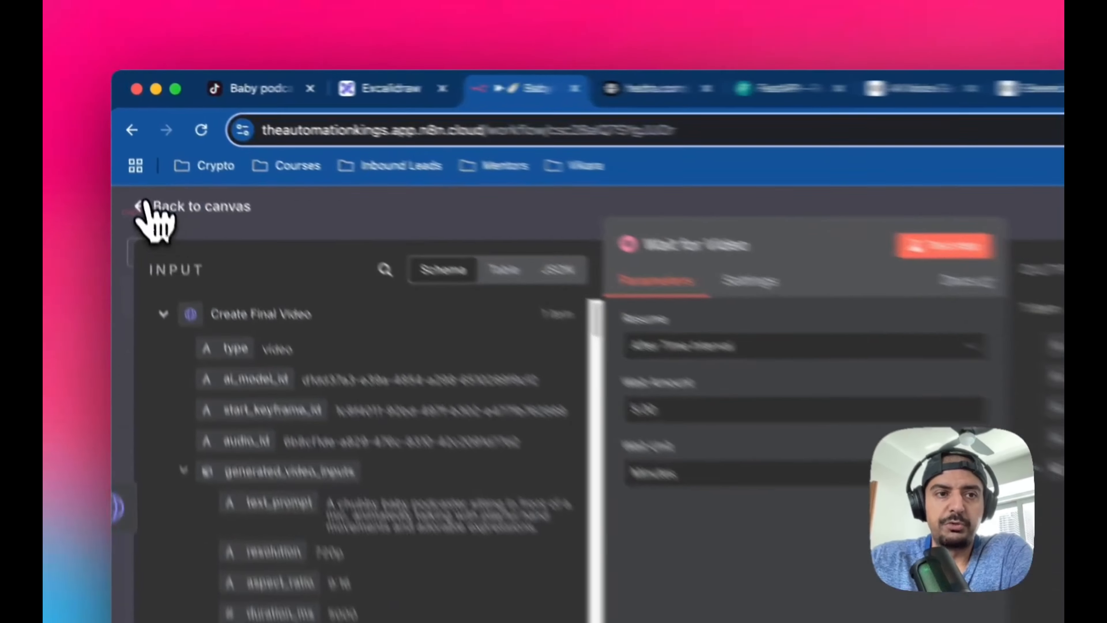
{"action": "left_click", "coordinate": [136, 157]}
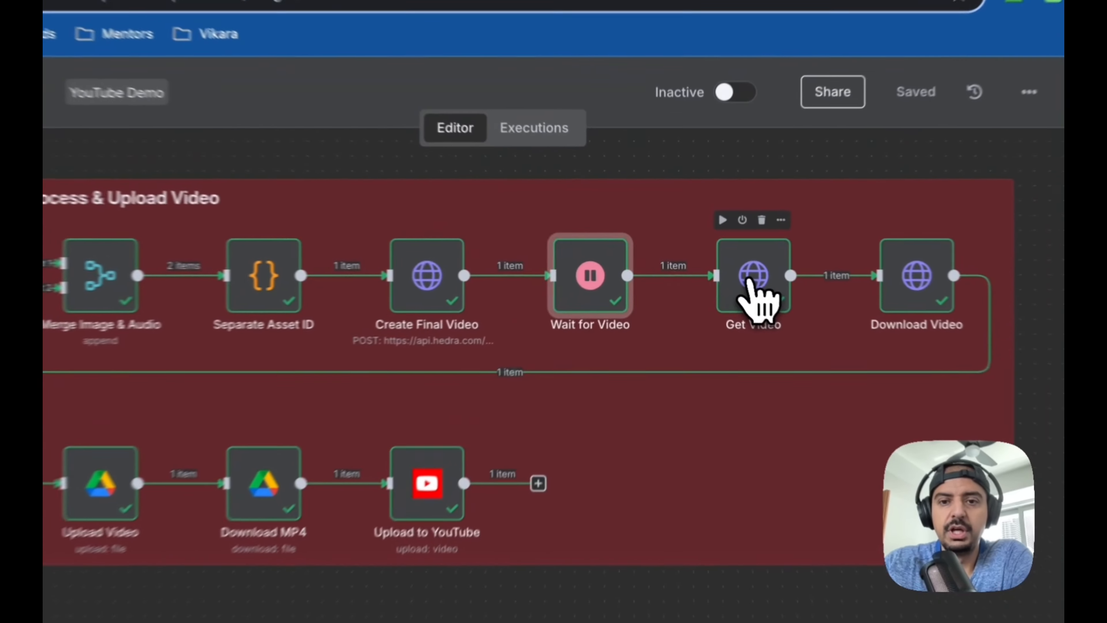
Open the Get Video node, review its request method, and inspect the URL expression containing asset_id in the expanded editor
{"action": "double_click", "coordinate": [751, 283]}
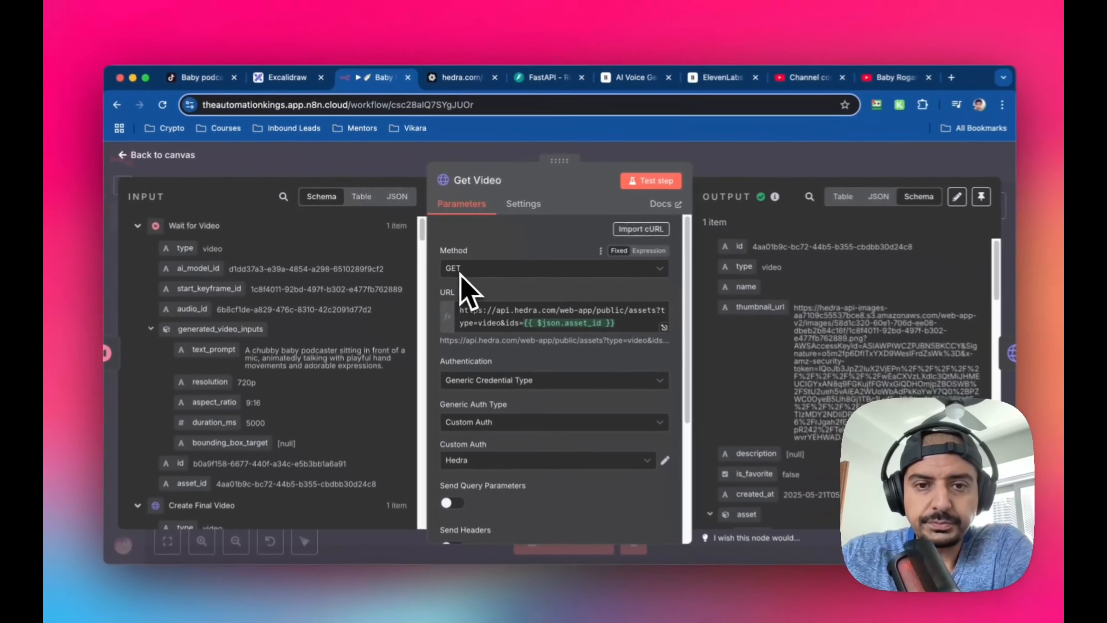
{"action": "scroll", "coordinate": [514, 327], "scroll_direction": "down", "scroll_amount": 1}
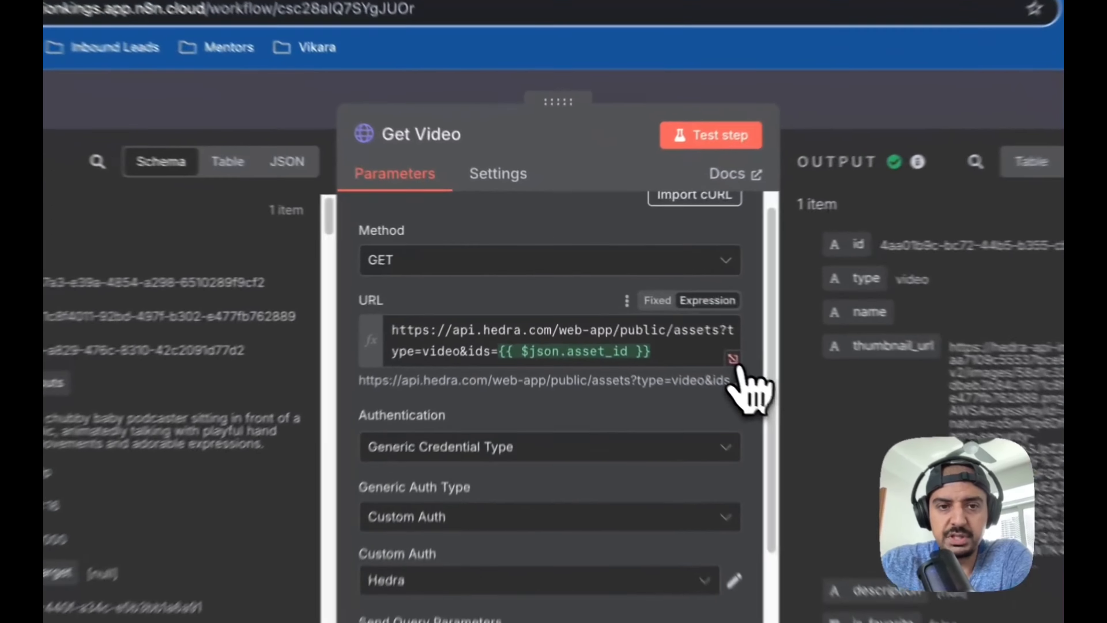
{"action": "left_click", "coordinate": [654, 310]}
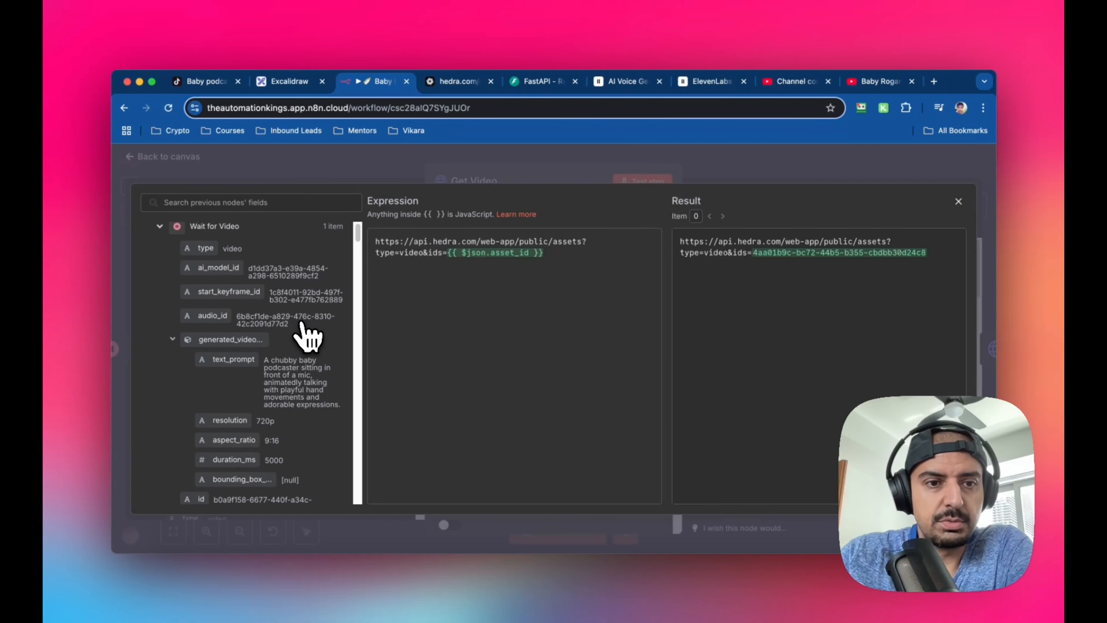
{"action": "scroll", "coordinate": [303, 334], "scroll_direction": "down", "scroll_amount": 5}
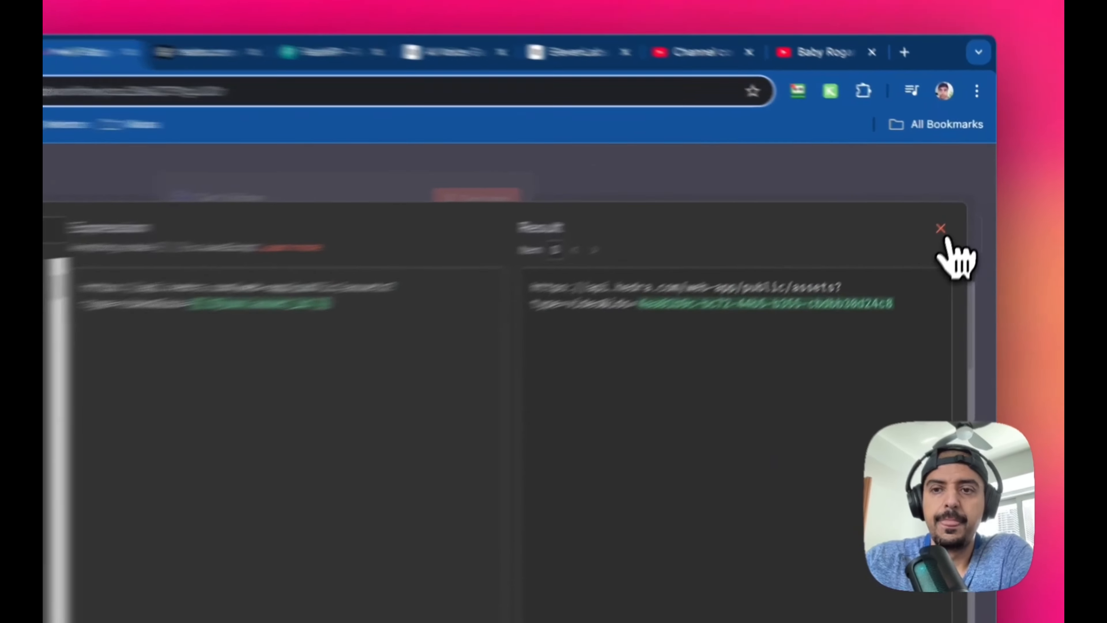
{"action": "left_click", "coordinate": [959, 201]}
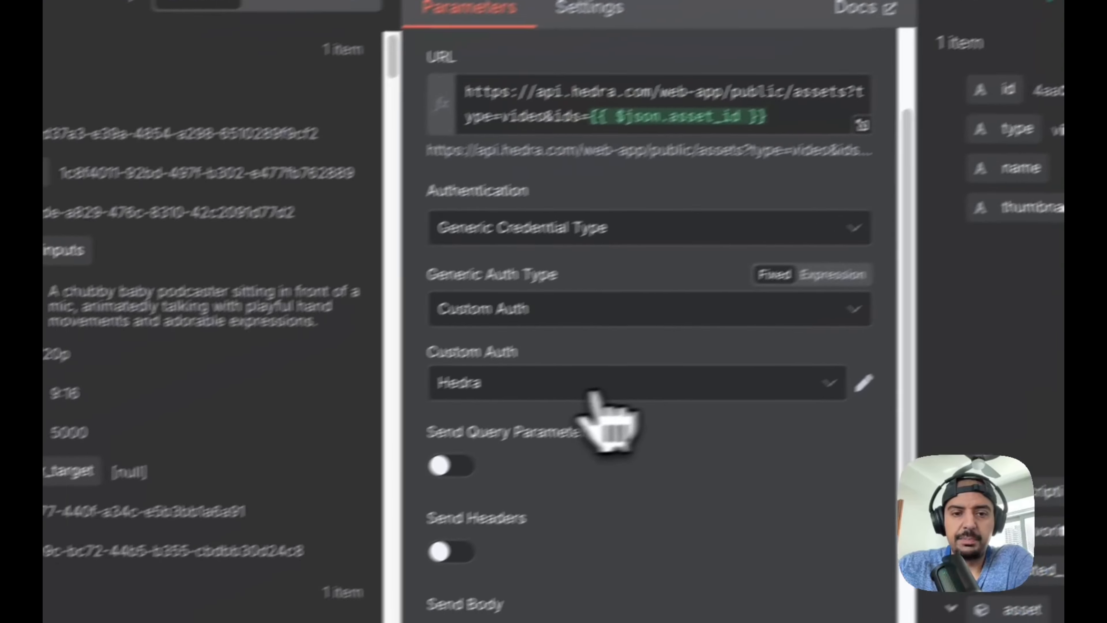
Review the Get Video node's Hedra authentication and request options, examine the asset url in its output, and return to the canvas
{"action": "scroll", "coordinate": [371, 501], "scroll_direction": "down", "scroll_amount": 1}
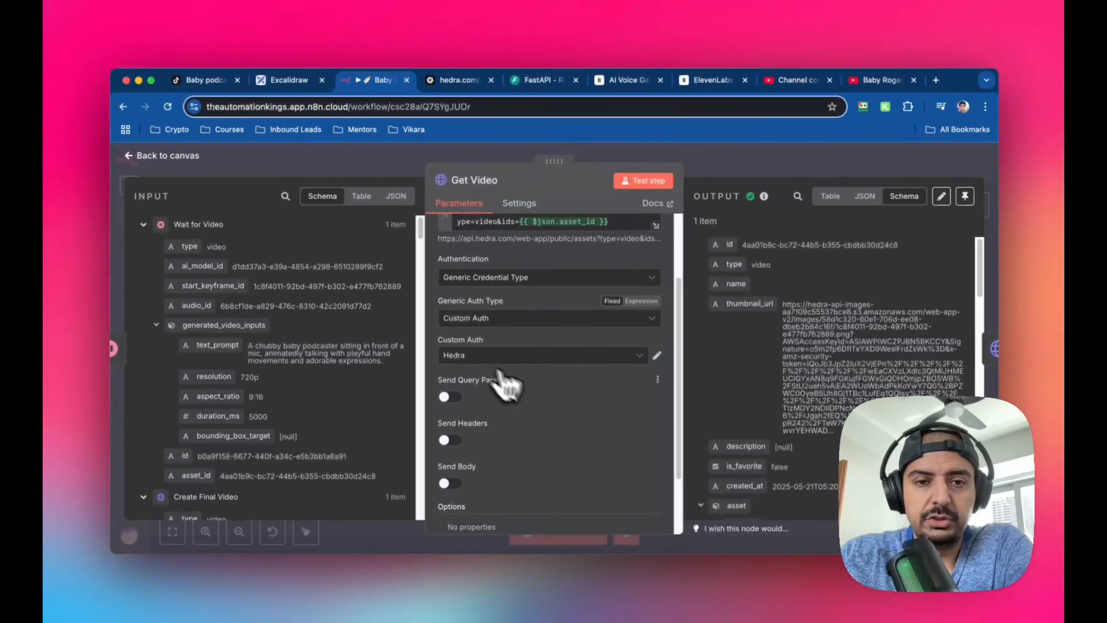
{"action": "scroll", "coordinate": [566, 375], "scroll_direction": "down", "scroll_amount": 3}
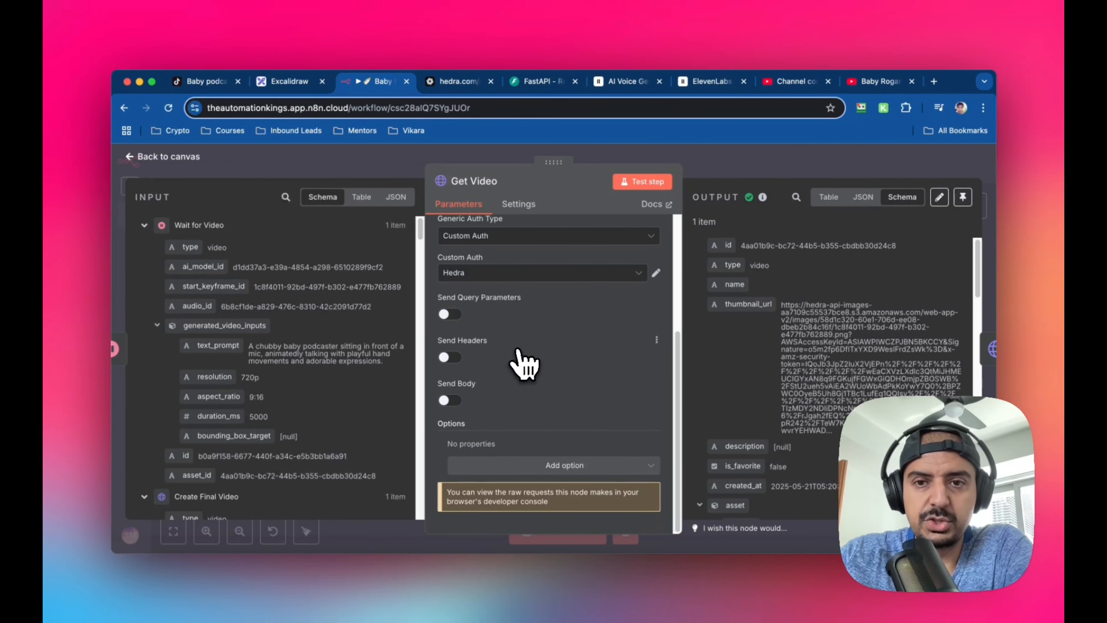
{"action": "scroll", "coordinate": [825, 305], "scroll_direction": "down", "scroll_amount": 5}
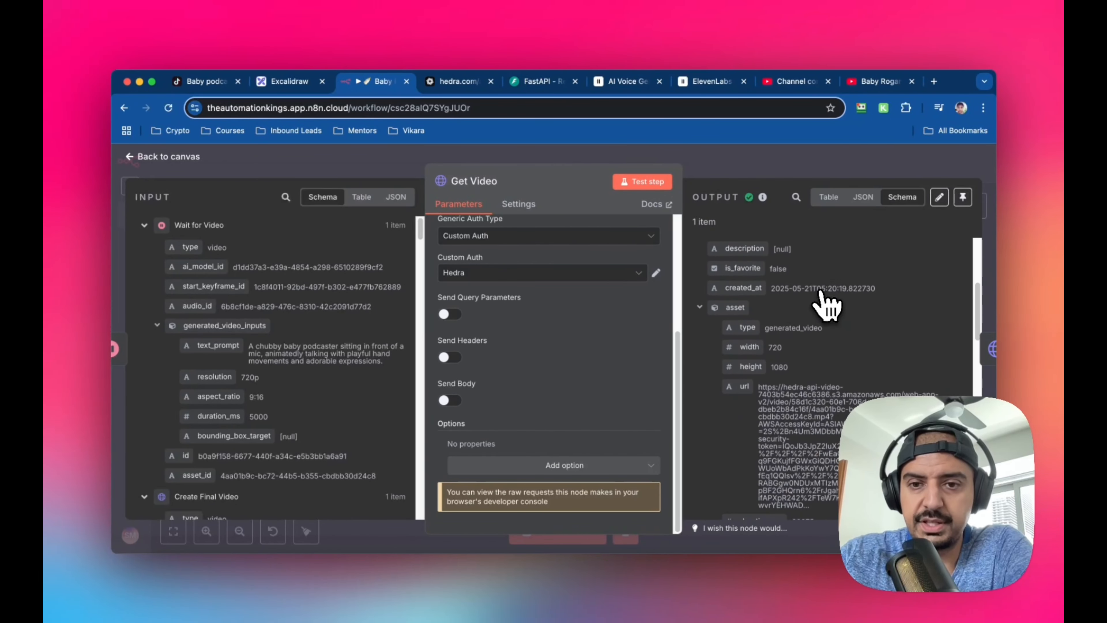
{"action": "scroll", "coordinate": [826, 305], "scroll_direction": "down", "scroll_amount": 3}
{"action": "scroll", "coordinate": [825, 330], "scroll_direction": "up", "scroll_amount": 3}
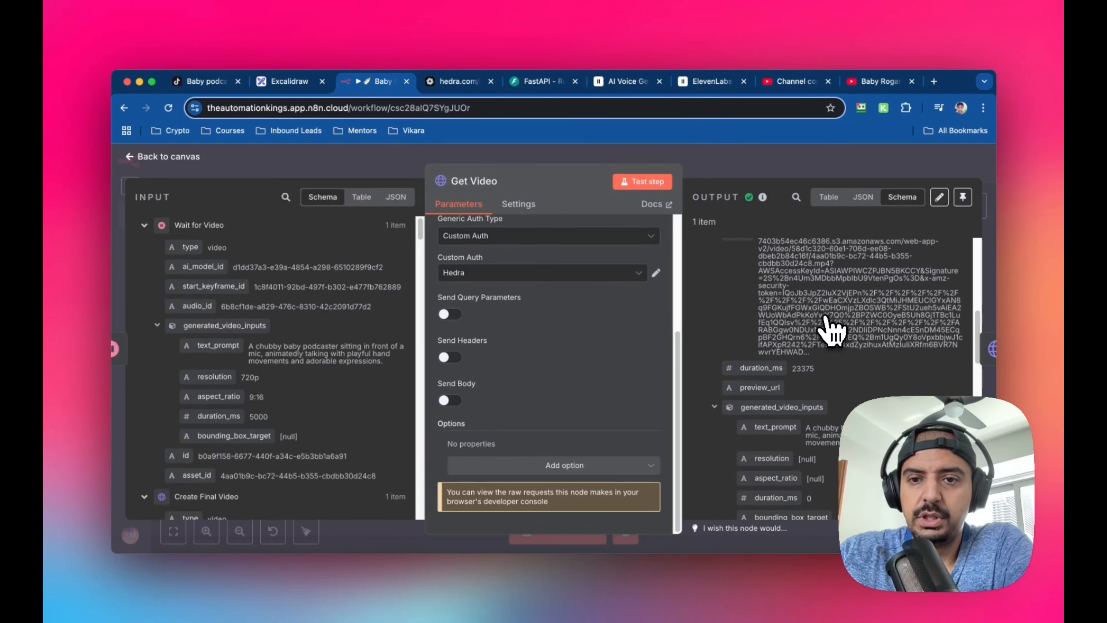
{"action": "scroll", "coordinate": [749, 305], "scroll_direction": "up", "scroll_amount": 2}
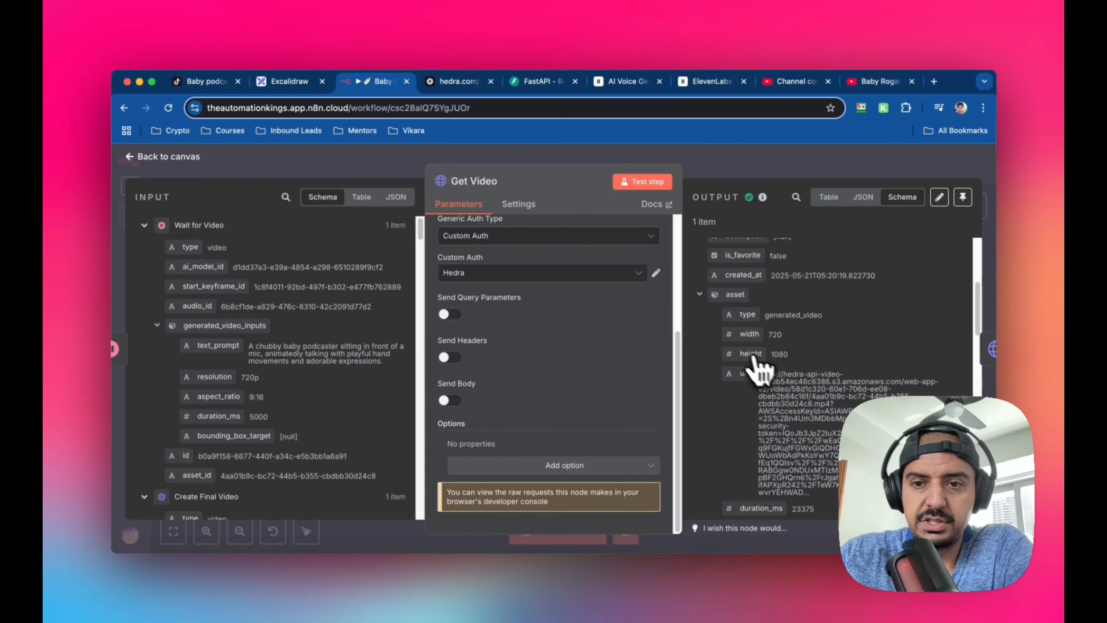
{"action": "left_click", "coordinate": [130, 151]}
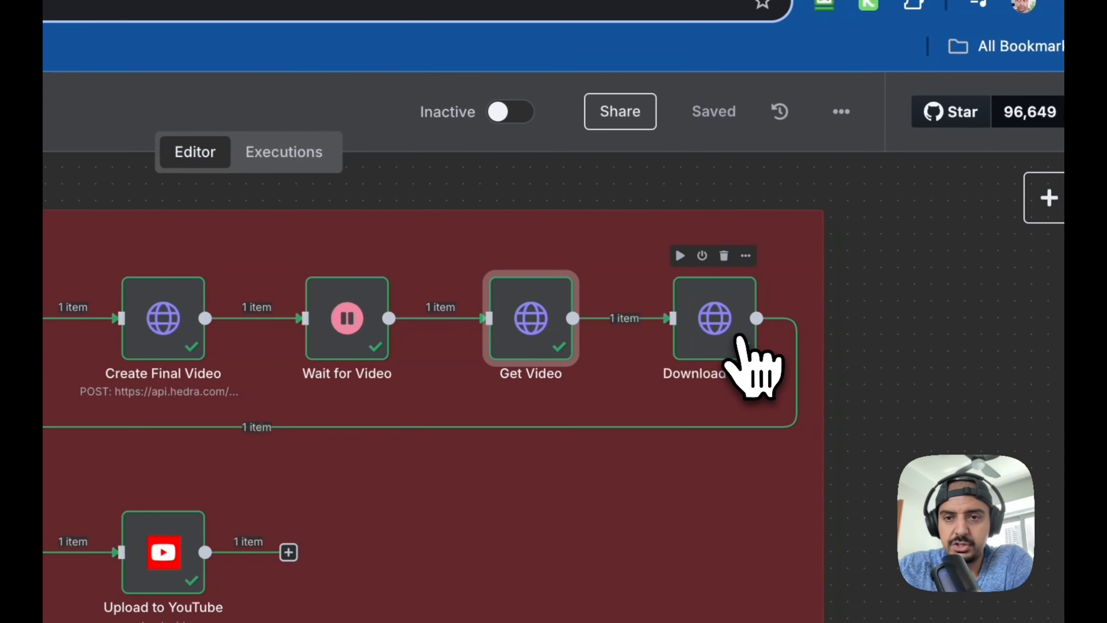
Open the Download Video node, review its method, asset URL expression, response format and output field, and return to the canvas
{"action": "double_click", "coordinate": [726, 323]}
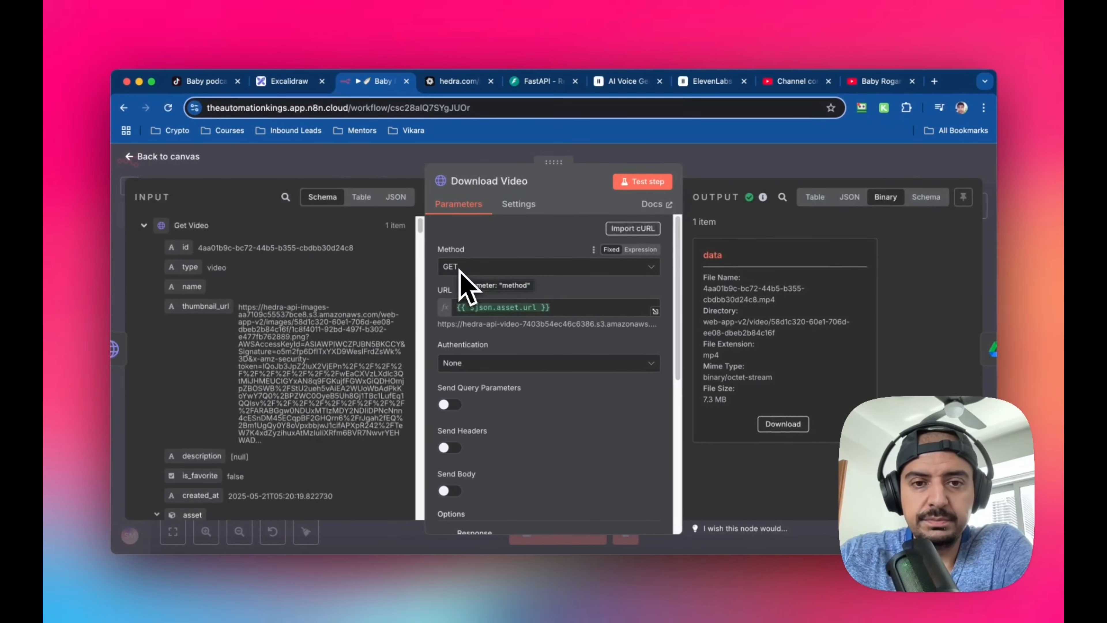
{"action": "scroll", "coordinate": [321, 334], "scroll_direction": "down", "scroll_amount": 5}
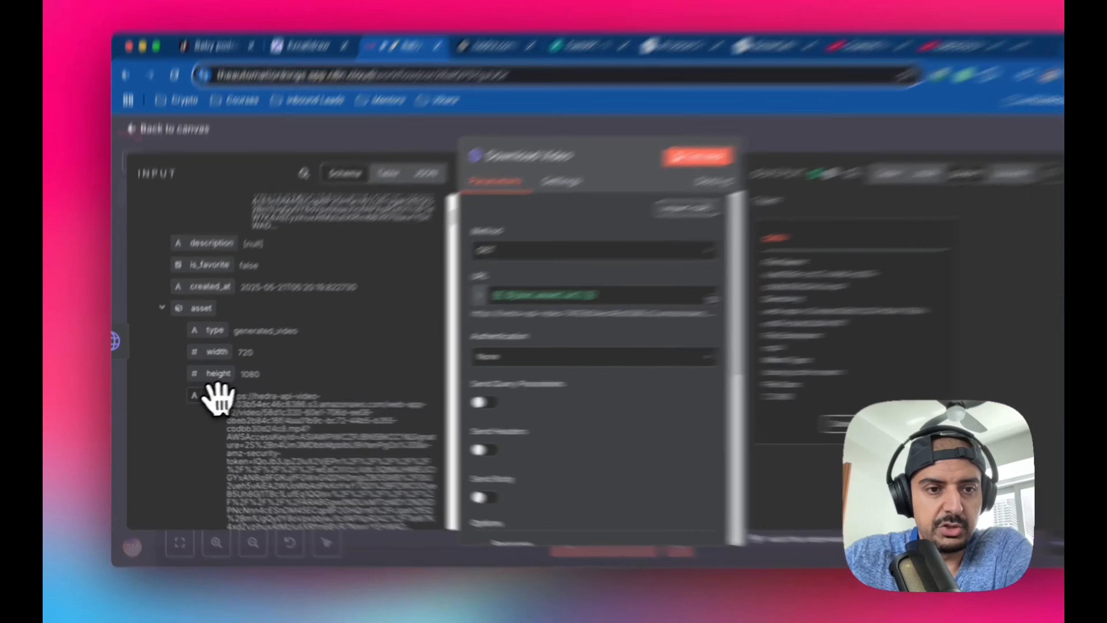
{"action": "mouse_move", "coordinate": [206, 398]}
{"action": "left_mouse_down"}
{"action": "mouse_move", "coordinate": [508, 310]}
{"action": "mouse_move", "coordinate": [190, 396]}
{"action": "left_mouse_up"}
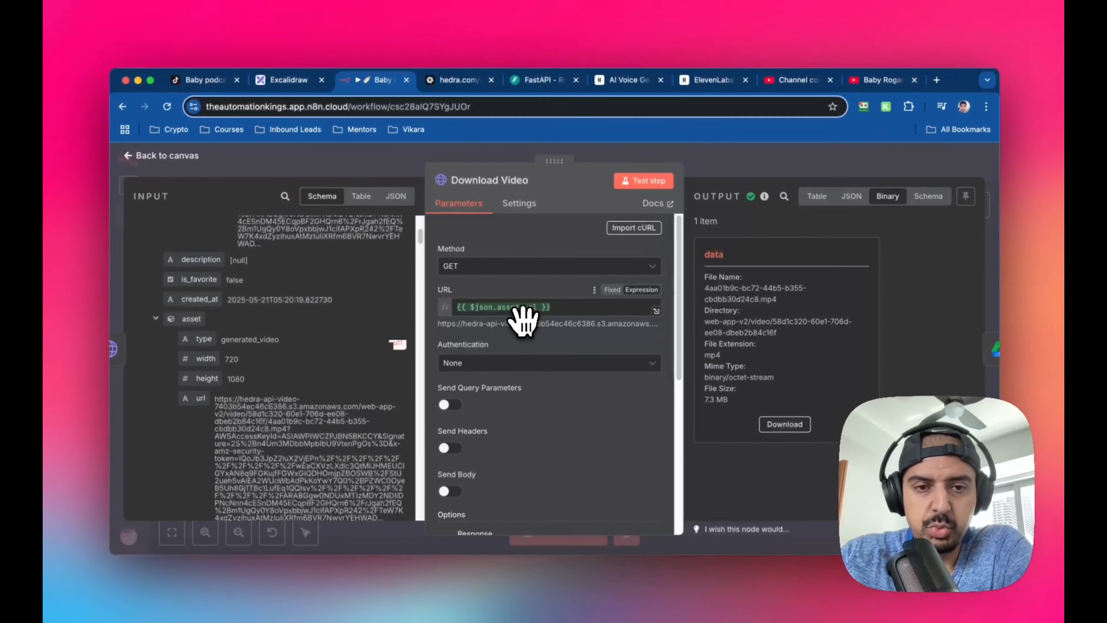
{"action": "scroll", "coordinate": [525, 321], "scroll_direction": "down", "scroll_amount": 5}
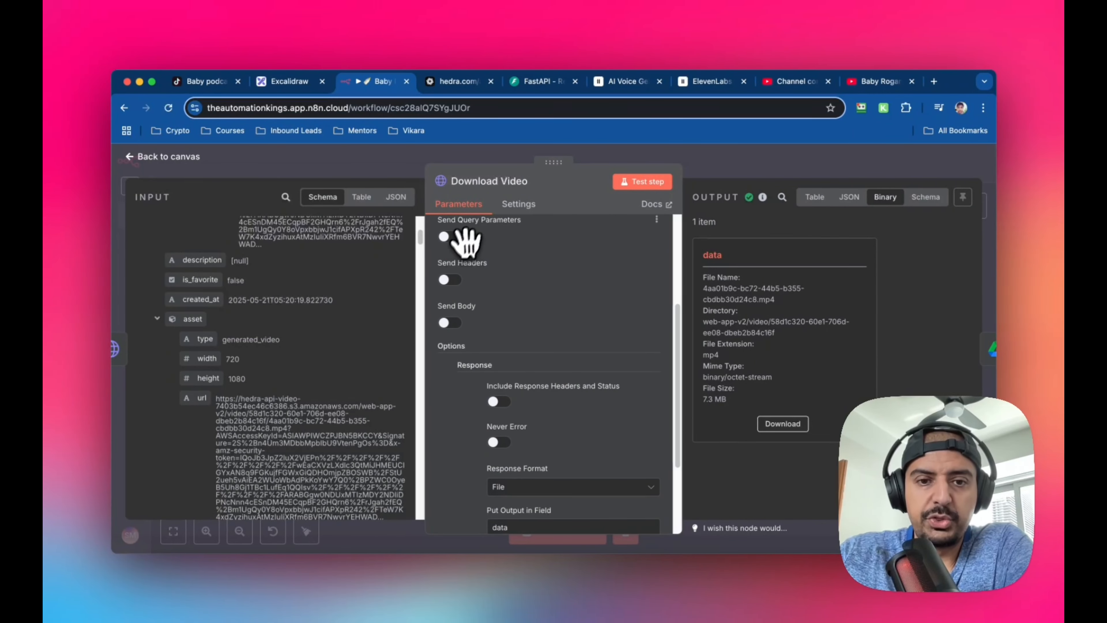
{"action": "scroll", "coordinate": [533, 282], "scroll_direction": "down", "scroll_amount": 3}
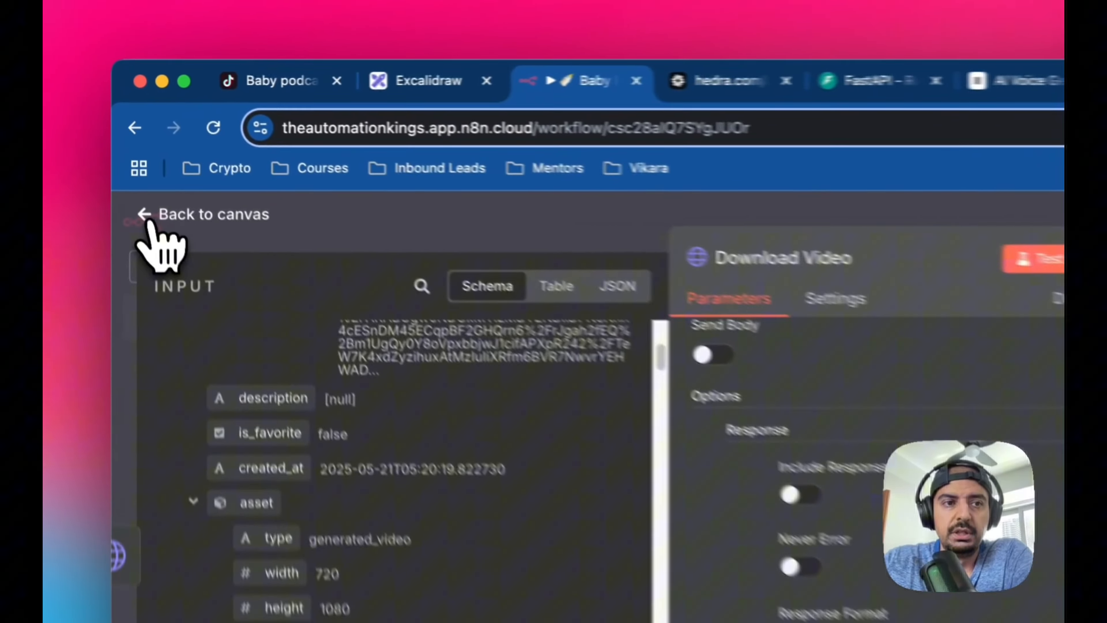
{"action": "left_click", "coordinate": [131, 157]}
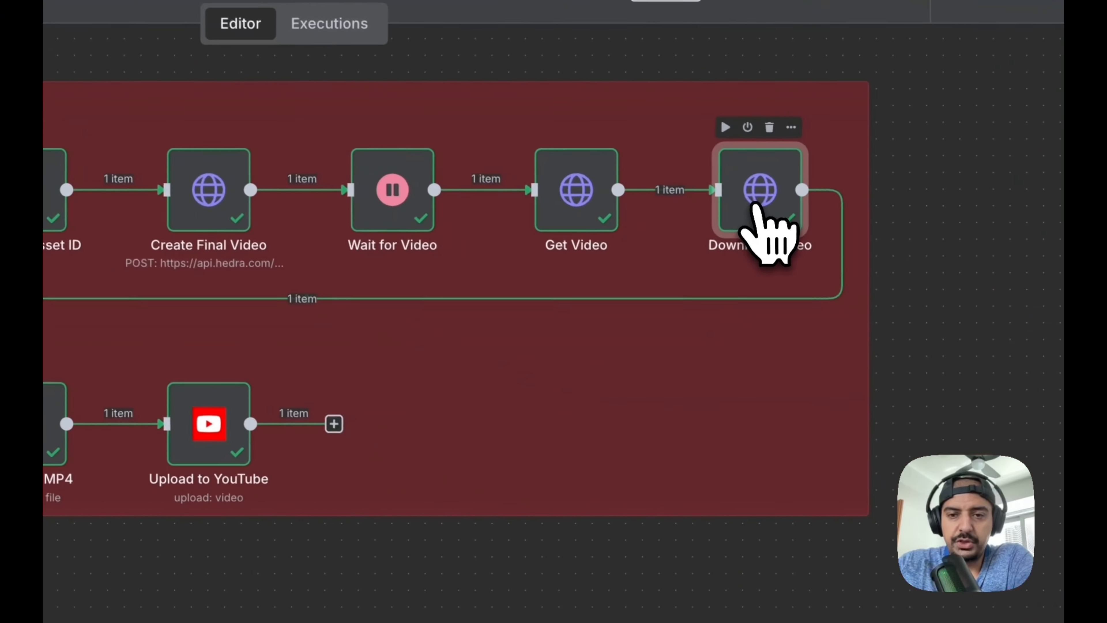
{"action": "double_click", "coordinate": [763, 209]}
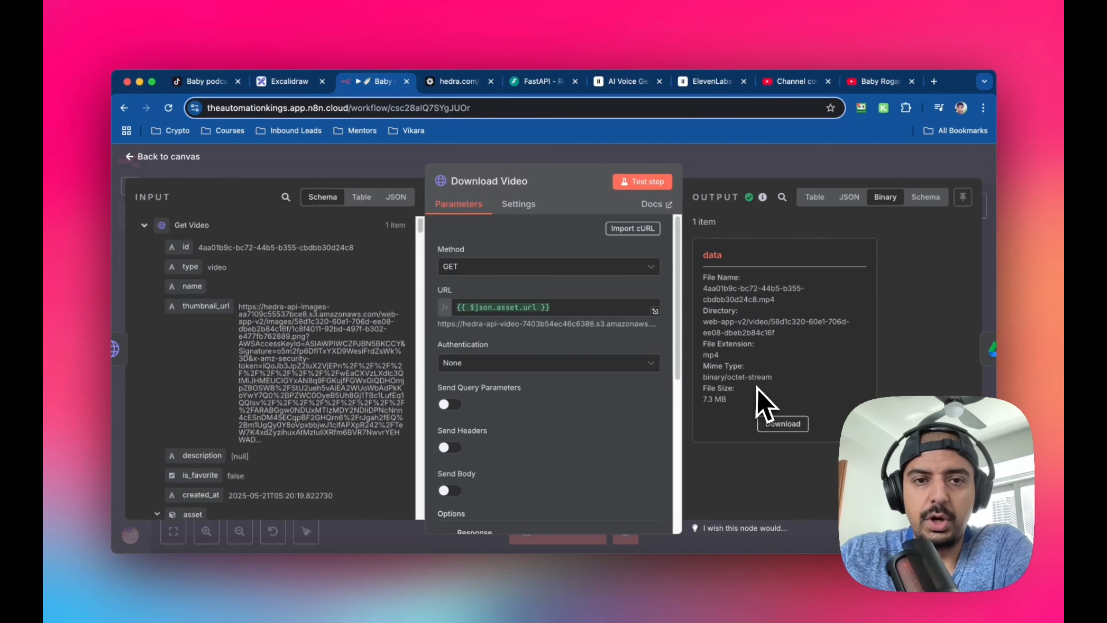
{"action": "left_click", "coordinate": [133, 159]}
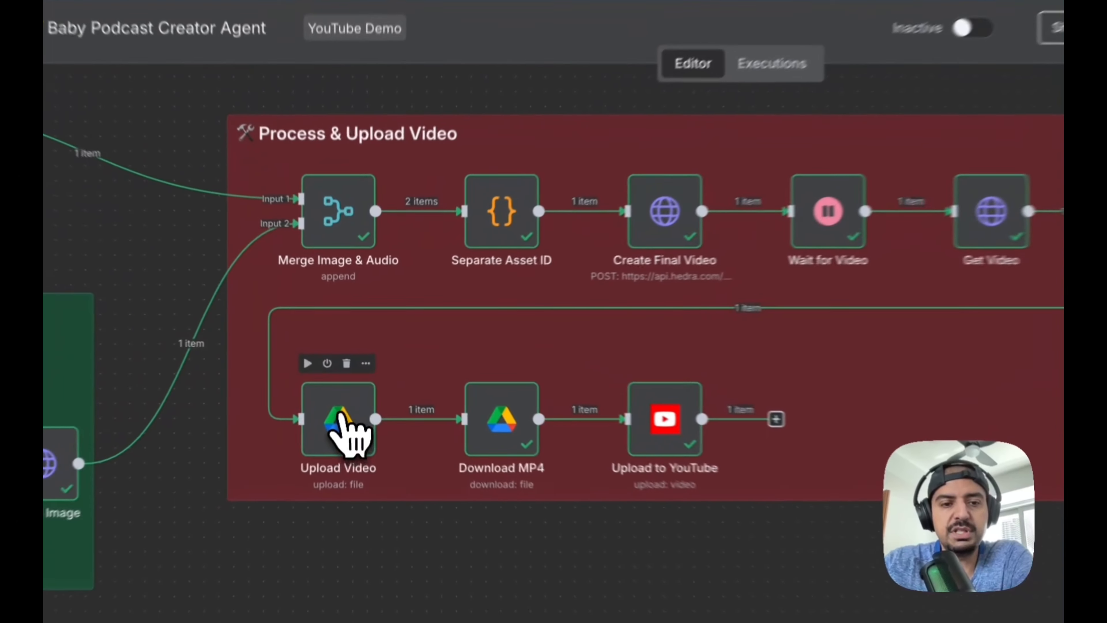
Review the Google Drive settings of the Upload Video node and the Download MP4 node, returning to the canvas after each
{"action": "double_click", "coordinate": [349, 384]}
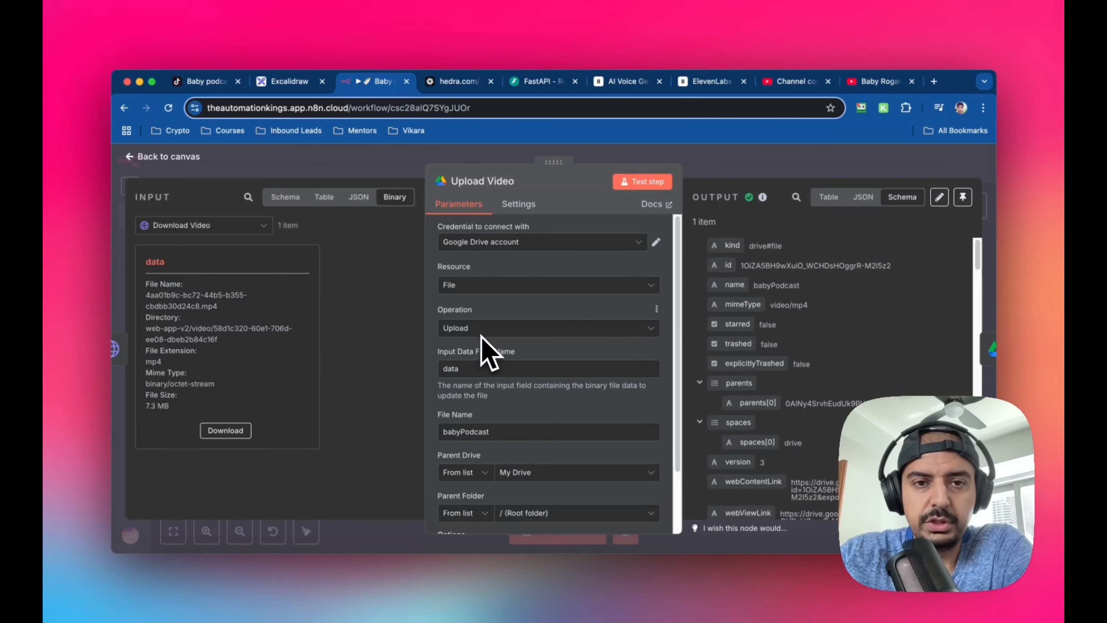
{"action": "scroll", "coordinate": [544, 338], "scroll_direction": "down", "scroll_amount": 1}
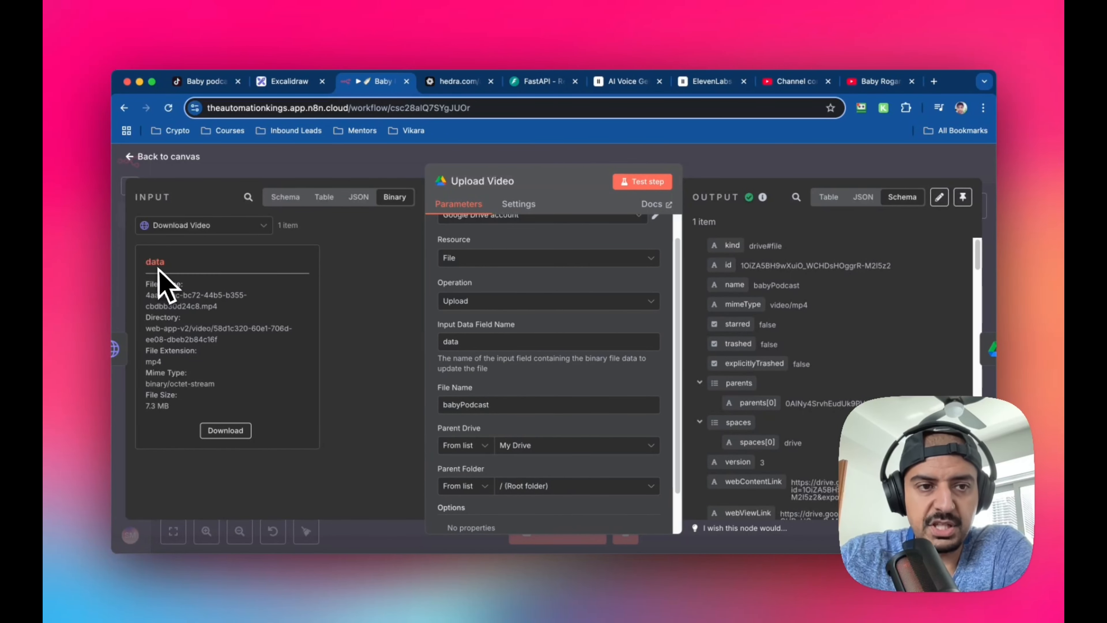
{"action": "scroll", "coordinate": [600, 396], "scroll_direction": "down", "scroll_amount": 2}
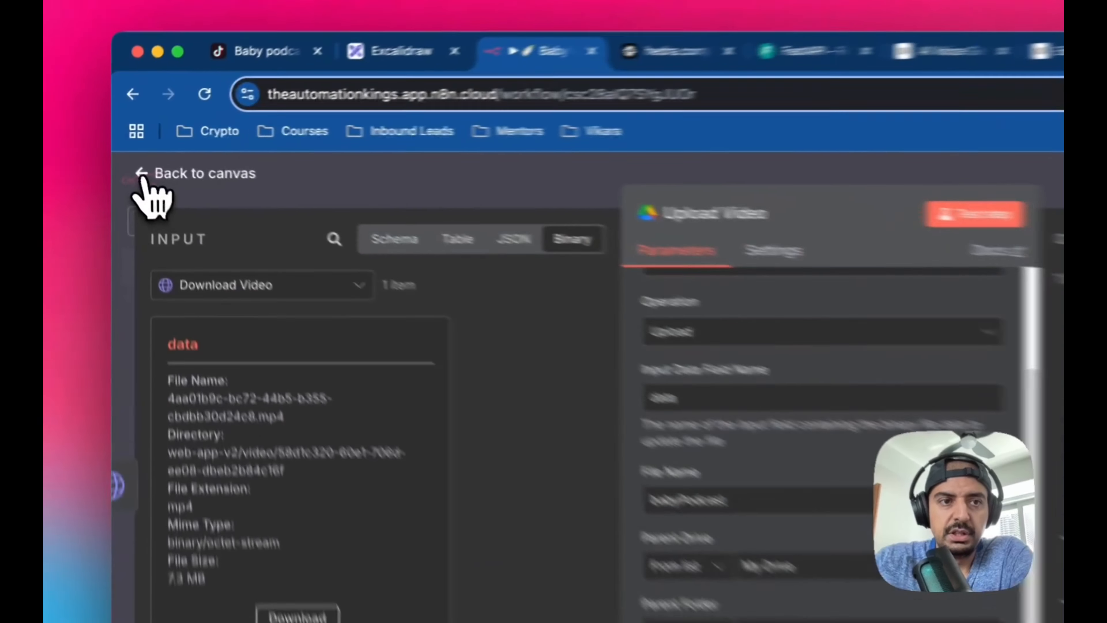
{"action": "left_click", "coordinate": [131, 157]}
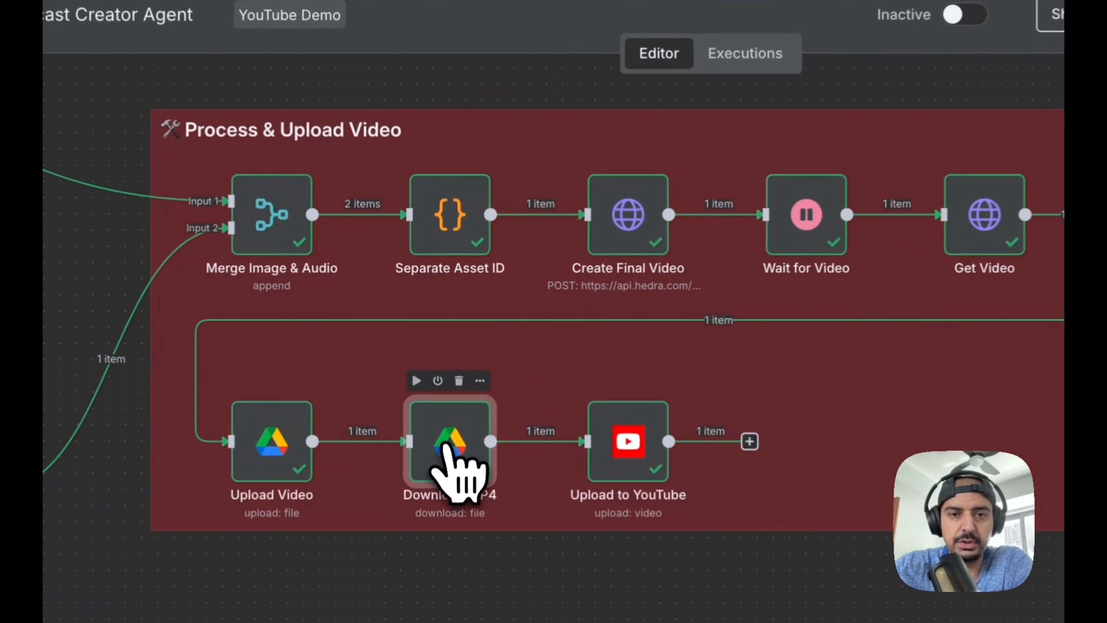
{"action": "double_click", "coordinate": [438, 386]}
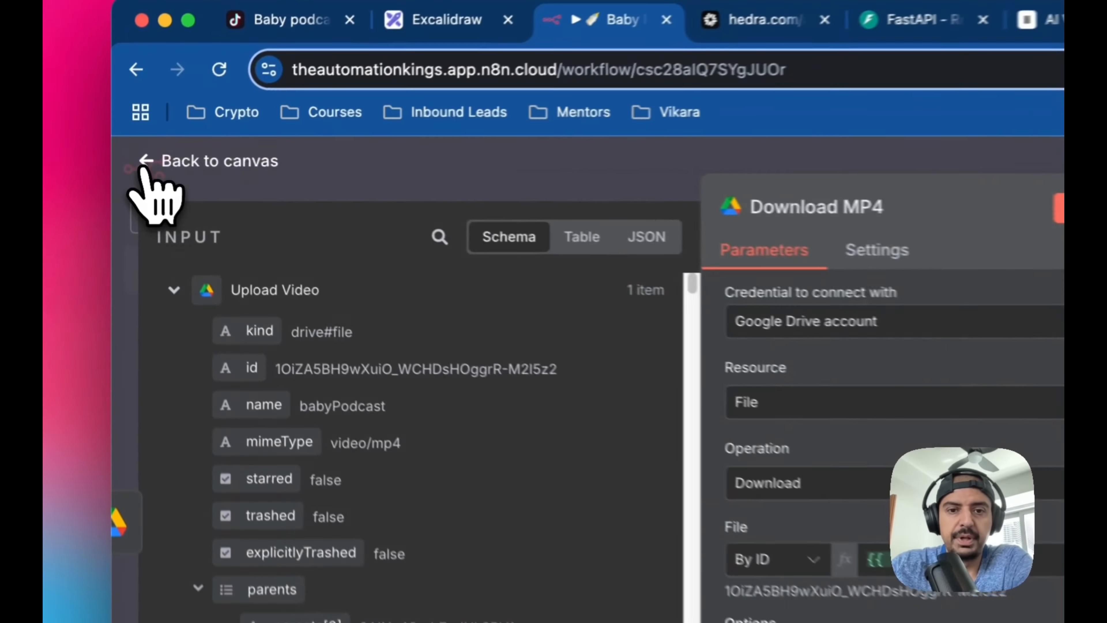
{"action": "left_click", "coordinate": [131, 156]}
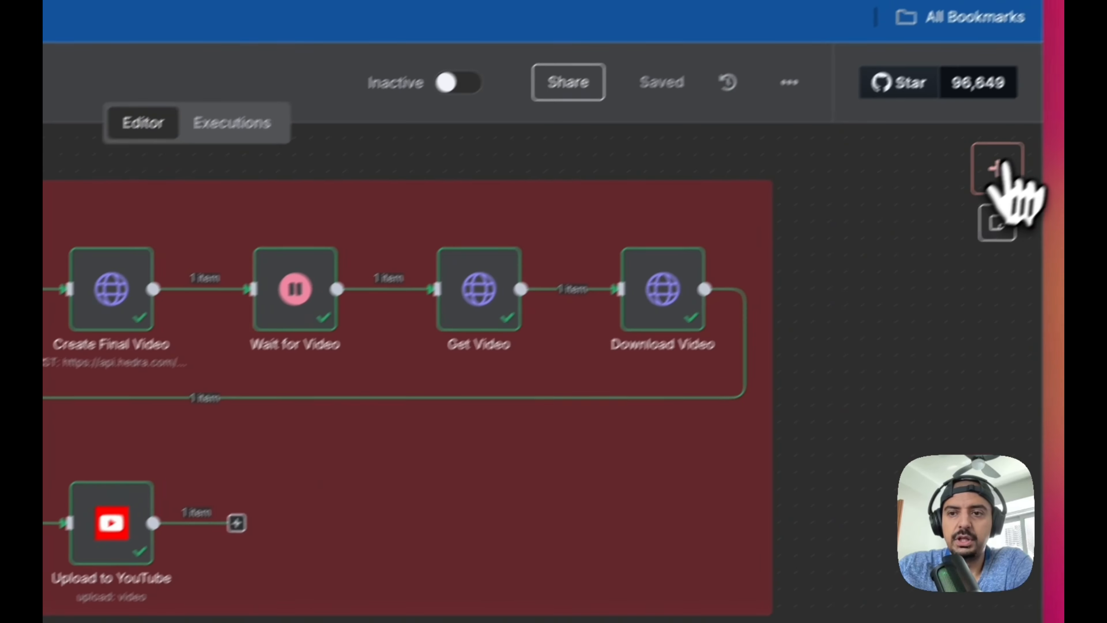
Search the node library for "you", look through the available YouTube actions, and go back without adding a node
{"action": "left_click", "coordinate": [995, 179]}
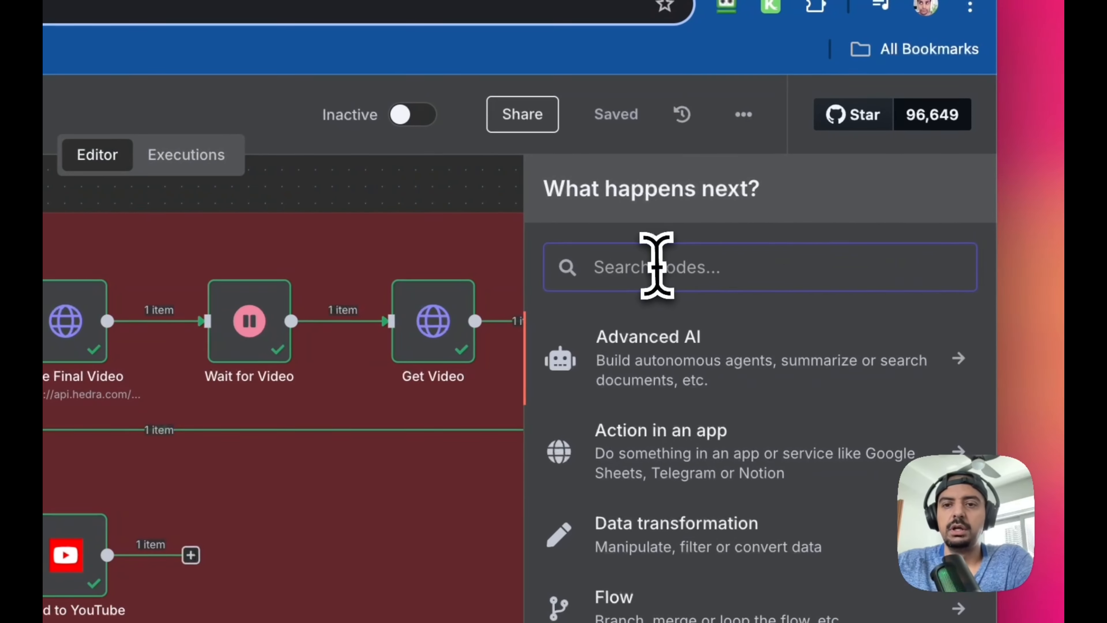
{"action": "type", "text": "you"}
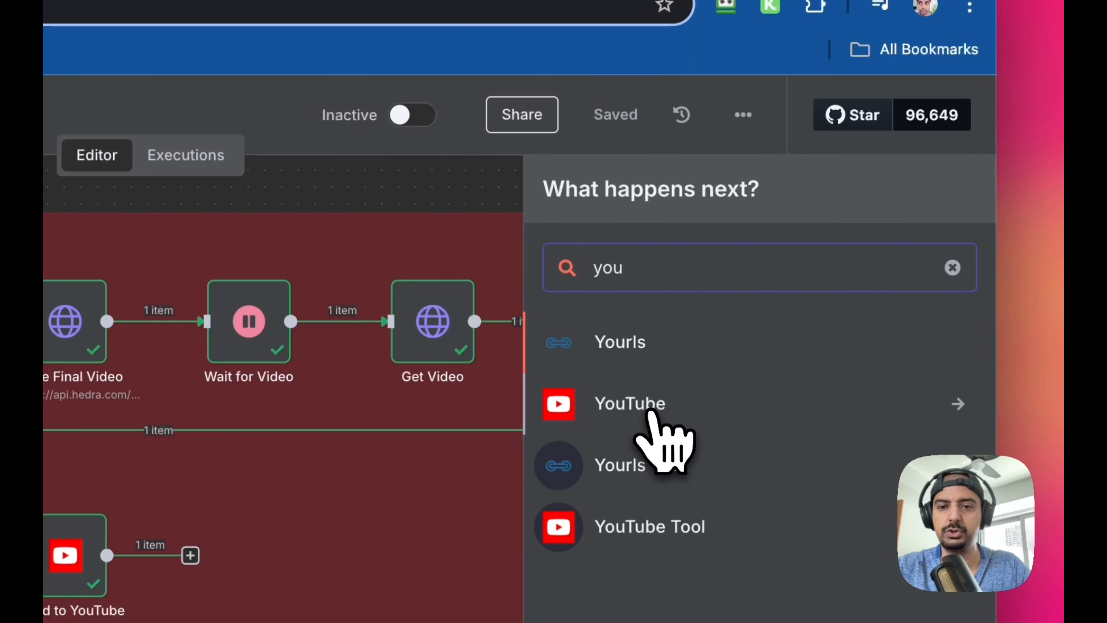
{"action": "left_click", "coordinate": [660, 408]}
{"action": "scroll", "coordinate": [675, 461], "scroll_direction": "down", "scroll_amount": 15}
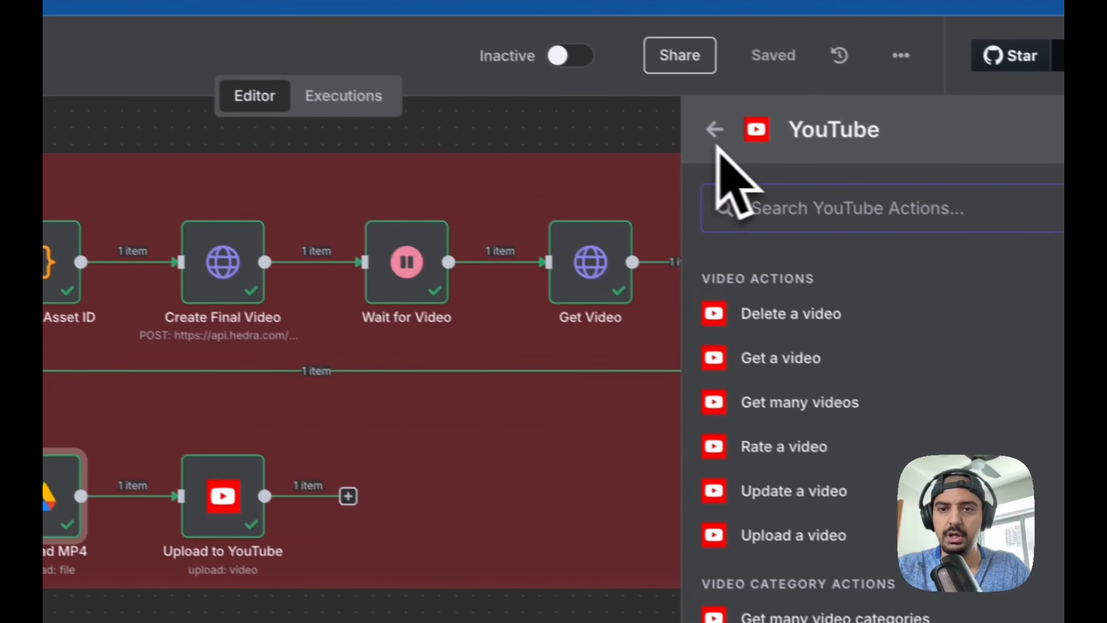
{"action": "left_click", "coordinate": [739, 141]}
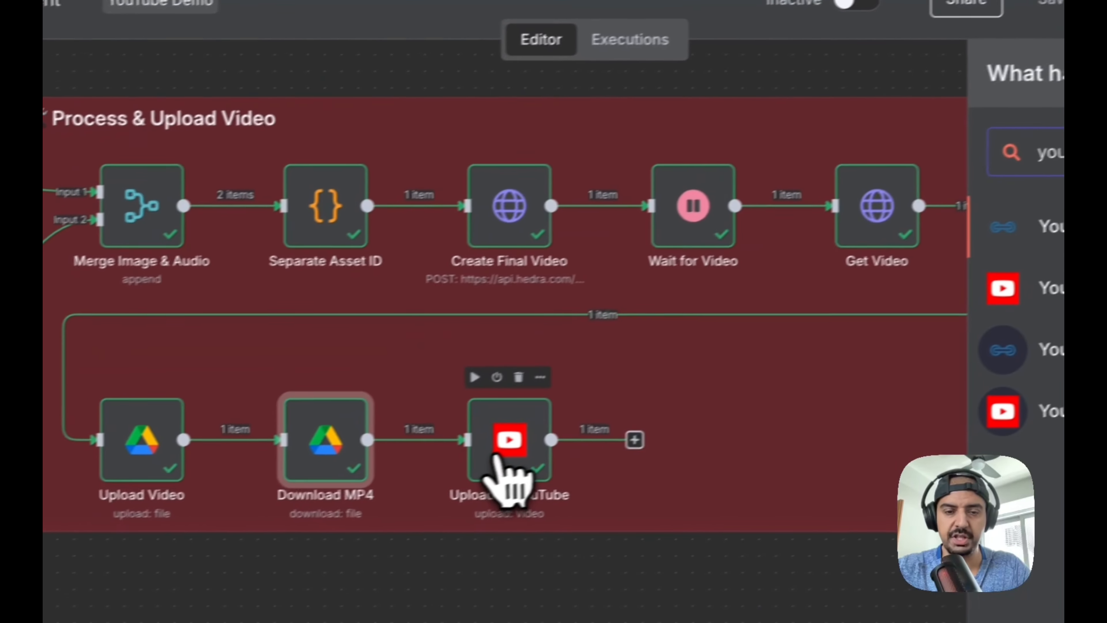
Open the Upload to YouTube node and review its credential, operation, title, region code, category, input binary field and privacy status
{"action": "double_click", "coordinate": [247, 507]}
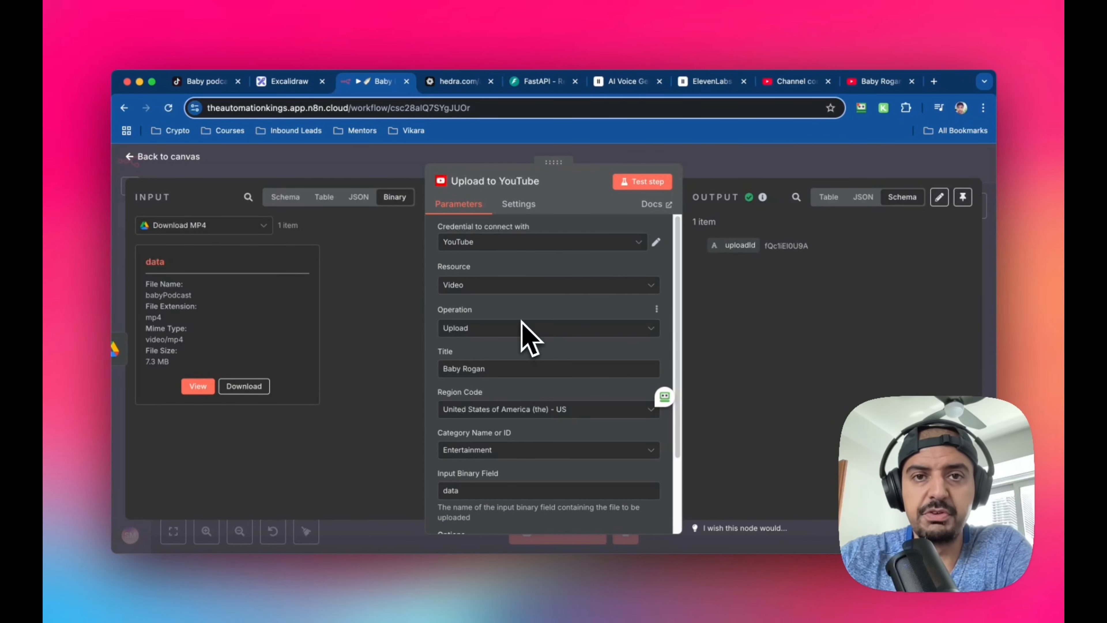
{"action": "scroll", "coordinate": [523, 322], "scroll_direction": "down", "scroll_amount": 1}
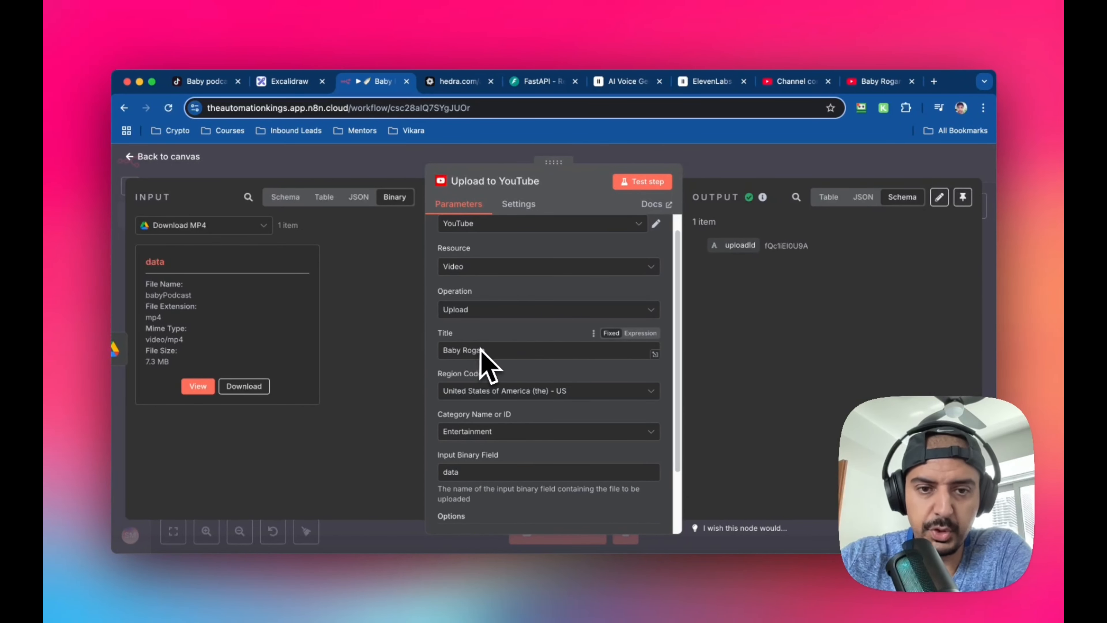
{"action": "scroll", "coordinate": [518, 349], "scroll_direction": "down", "scroll_amount": 1}
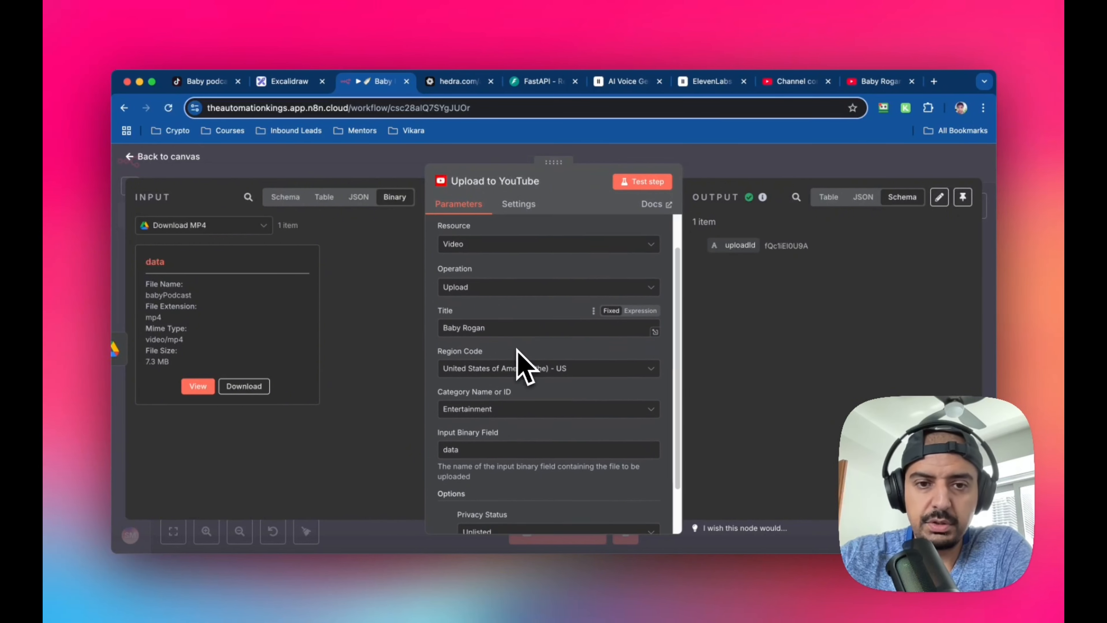
{"action": "scroll", "coordinate": [517, 349], "scroll_direction": "down", "scroll_amount": 1}
{"action": "scroll", "coordinate": [525, 367], "scroll_direction": "down", "scroll_amount": 2}
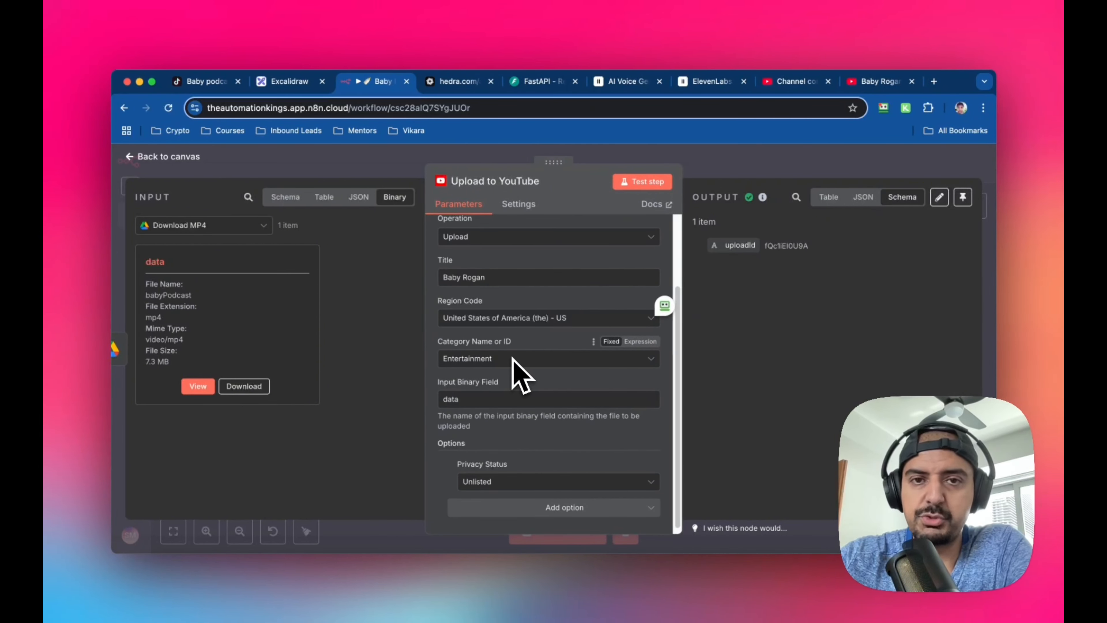
{"action": "scroll", "coordinate": [536, 371], "scroll_direction": "down", "scroll_amount": 1}
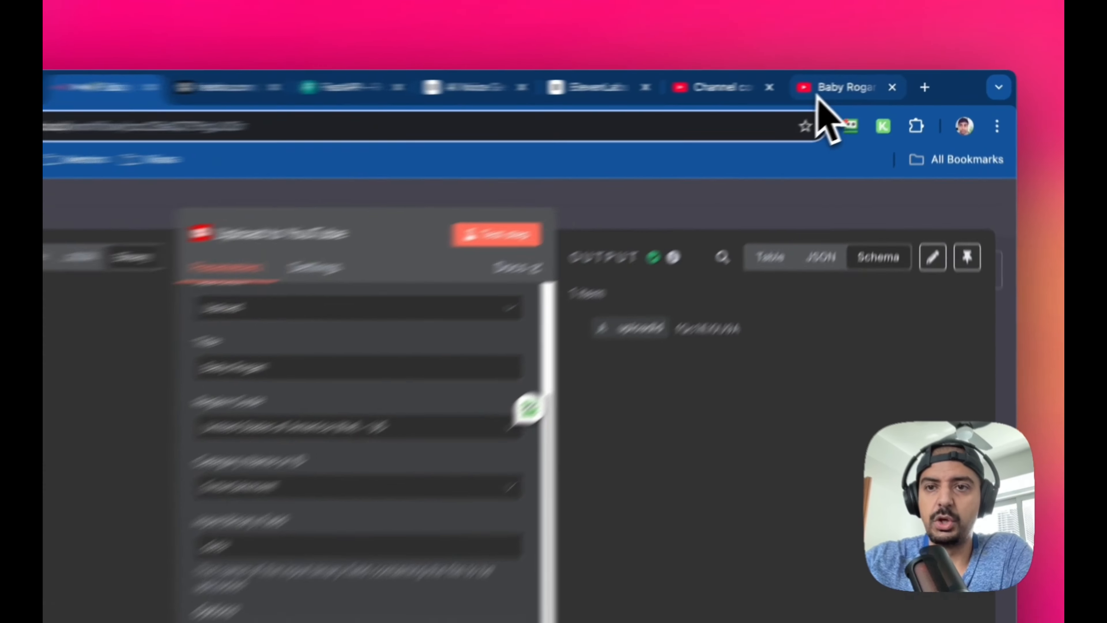
{"action": "left_click", "coordinate": [861, 85]}
{"action": "left_click", "coordinate": [677, 93]}
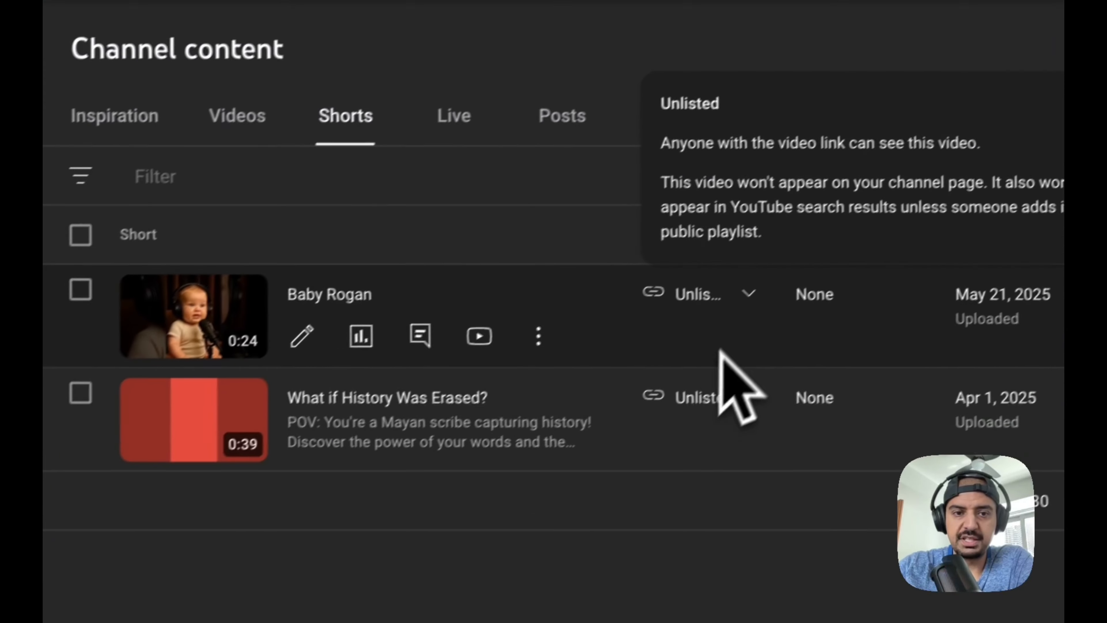
View the visibility options of the Baby Rogan short, leaving them unsaved, and switch back to the n8n workflow's Upload to YouTube node
{"action": "left_click", "coordinate": [920, 310]}
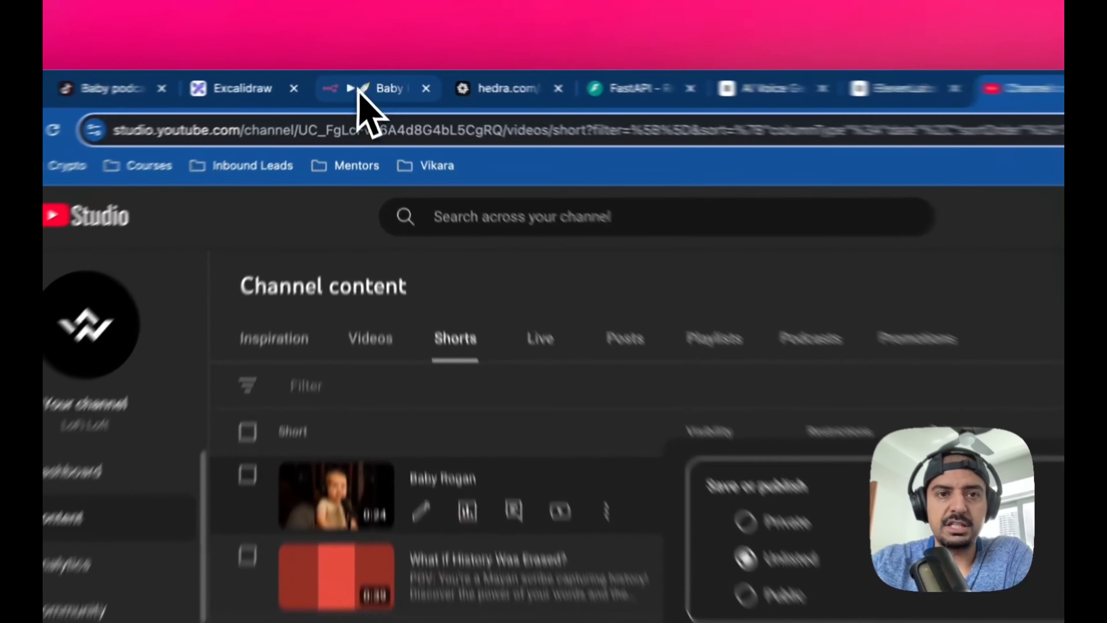
{"action": "left_click", "coordinate": [374, 82]}
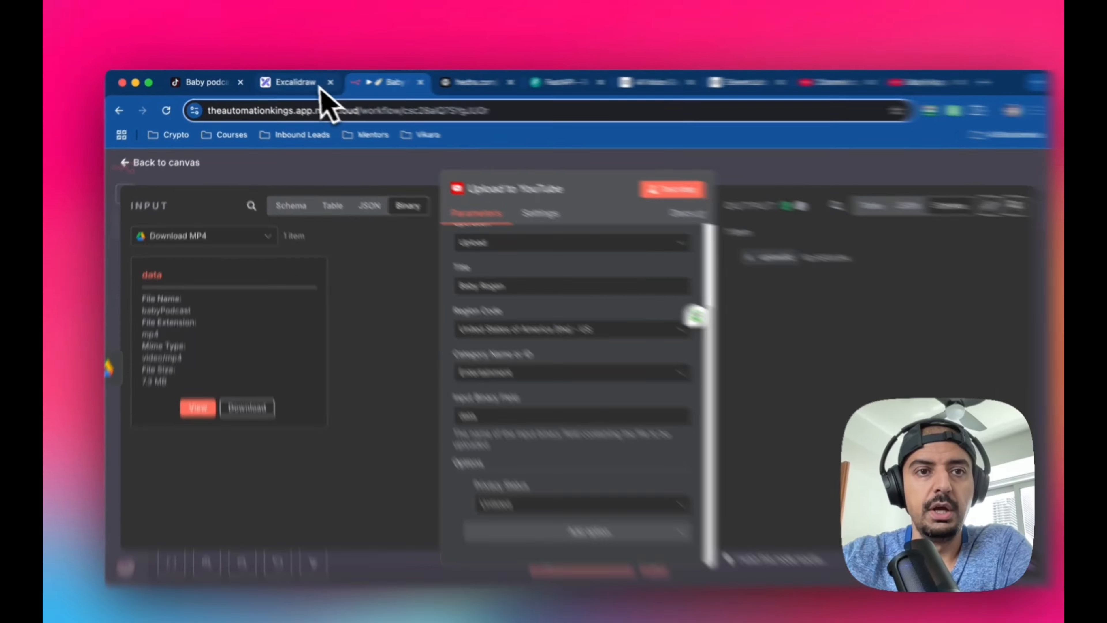
Switch to the Excalidraw board and draw freehand green check marks beside the Hedra.com, ElevenLabs and "Have fun with it!" items
{"action": "left_click", "coordinate": [289, 81]}
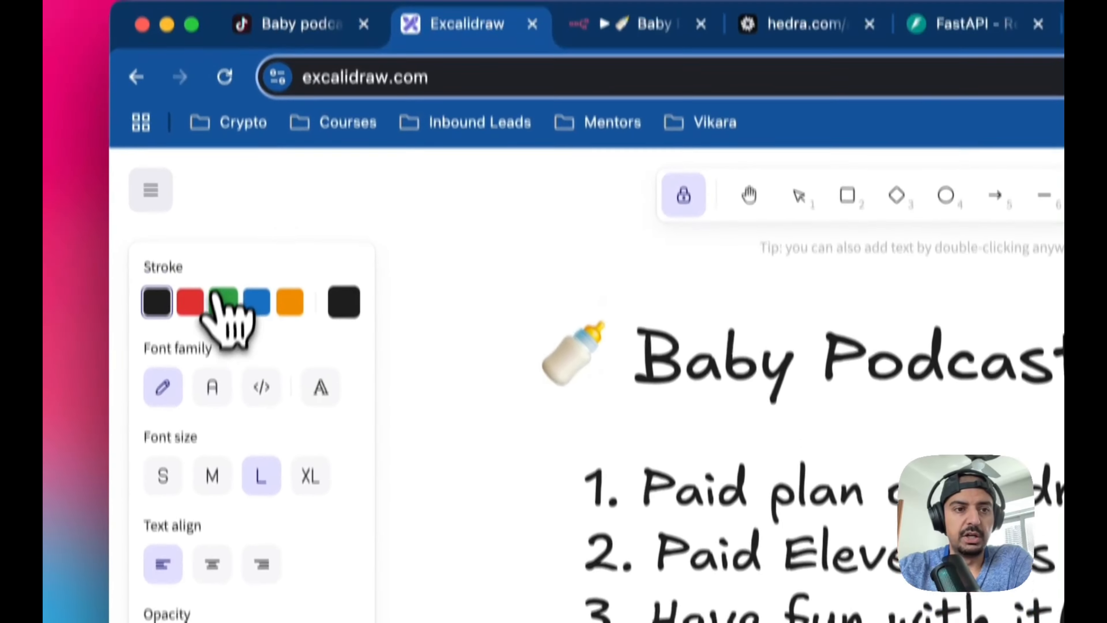
{"action": "left_click", "coordinate": [136, 370]}
{"action": "left_click", "coordinate": [659, 177]}
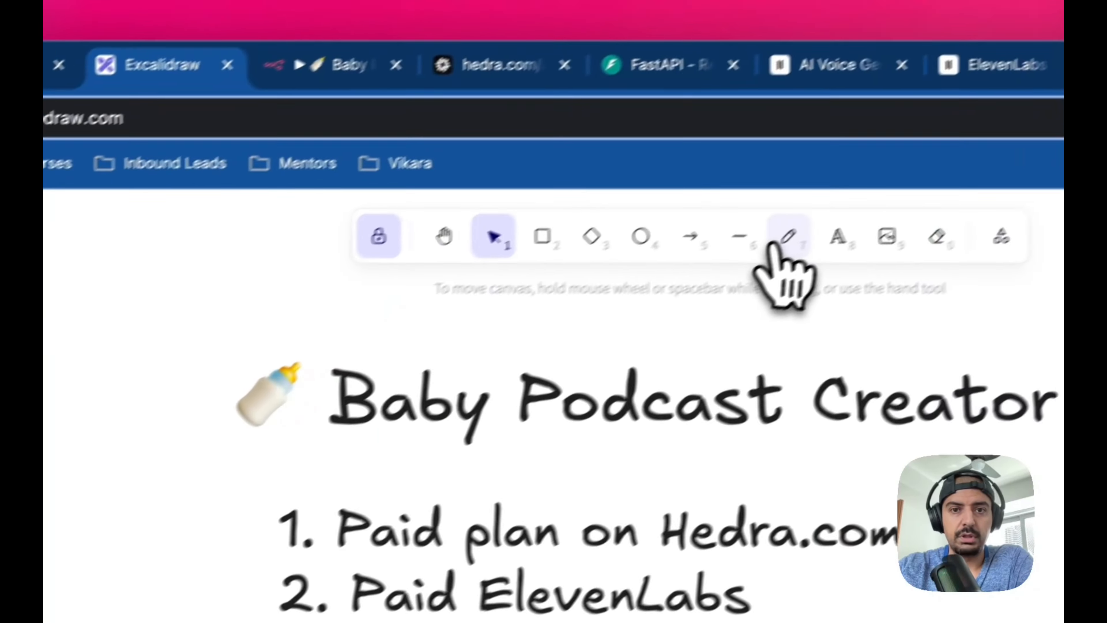
{"action": "left_click", "coordinate": [787, 237]}
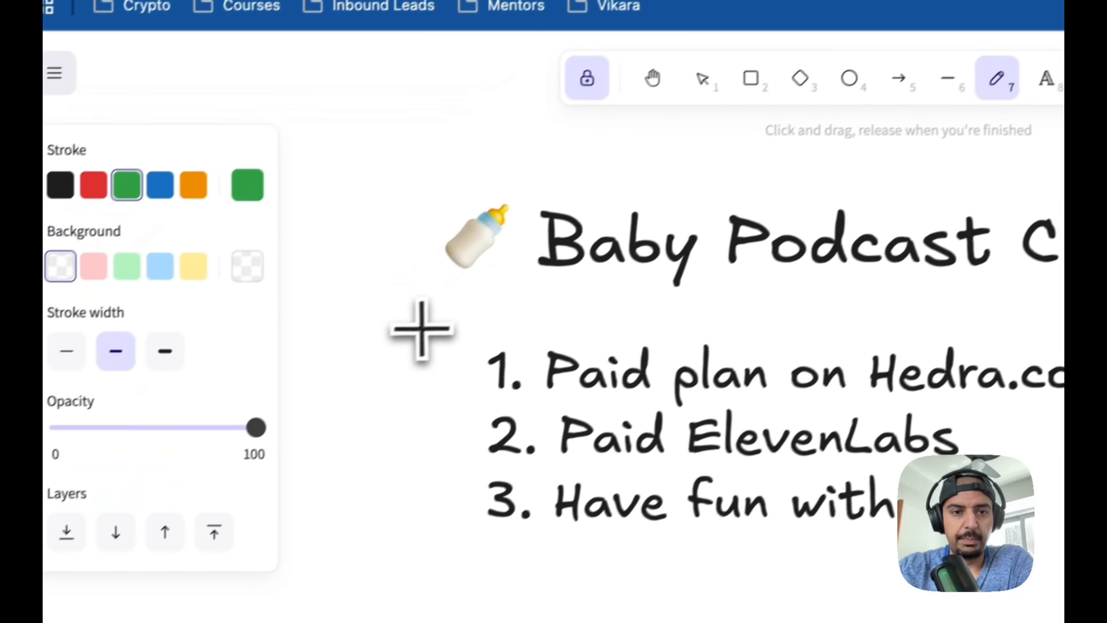
{"action": "left_click_drag", "start_coordinate": [209, 486], "coordinate": [279, 453]}
{"action": "left_click_drag", "start_coordinate": [511, 278], "coordinate": [525, 274]}
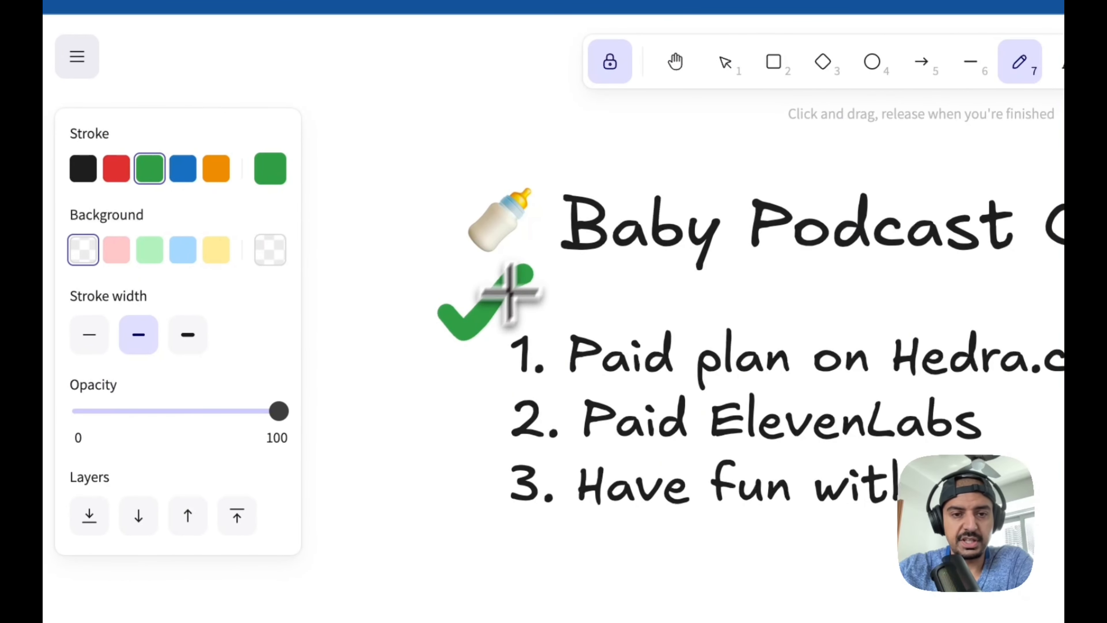
{"action": "mouse_move", "coordinate": [439, 388]}
{"action": "left_mouse_down"}
{"action": "mouse_move", "coordinate": [450, 403]}
{"action": "mouse_move", "coordinate": [521, 346]}
{"action": "left_mouse_up"}
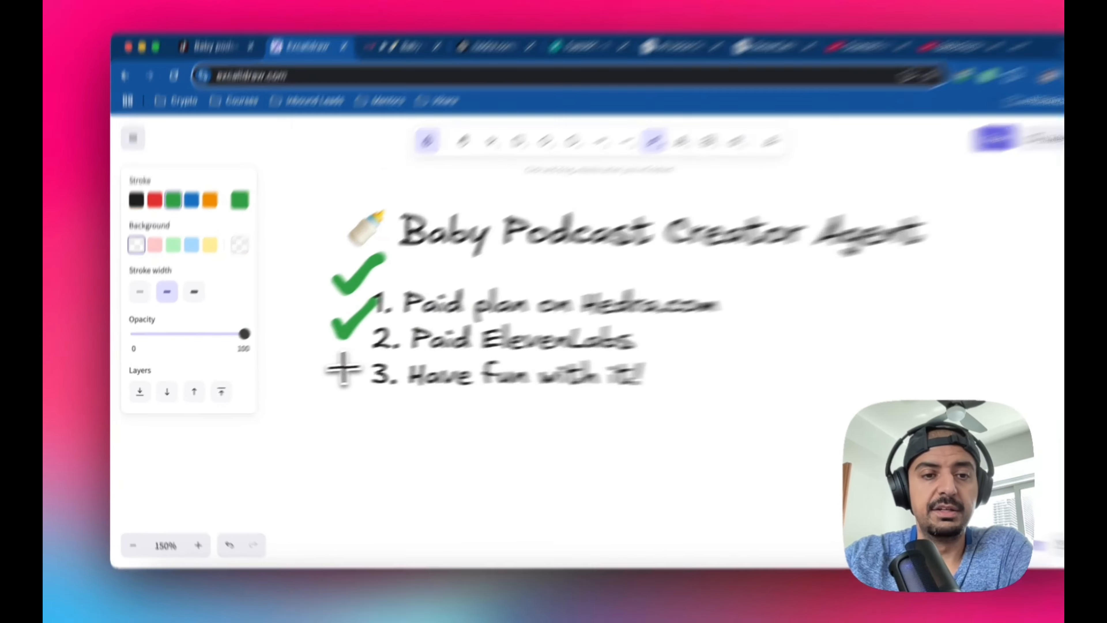
{"action": "mouse_move", "coordinate": [343, 368]}
{"action": "left_mouse_down"}
{"action": "mouse_move", "coordinate": [351, 386]}
{"action": "mouse_move", "coordinate": [377, 320]}
{"action": "left_mouse_up"}
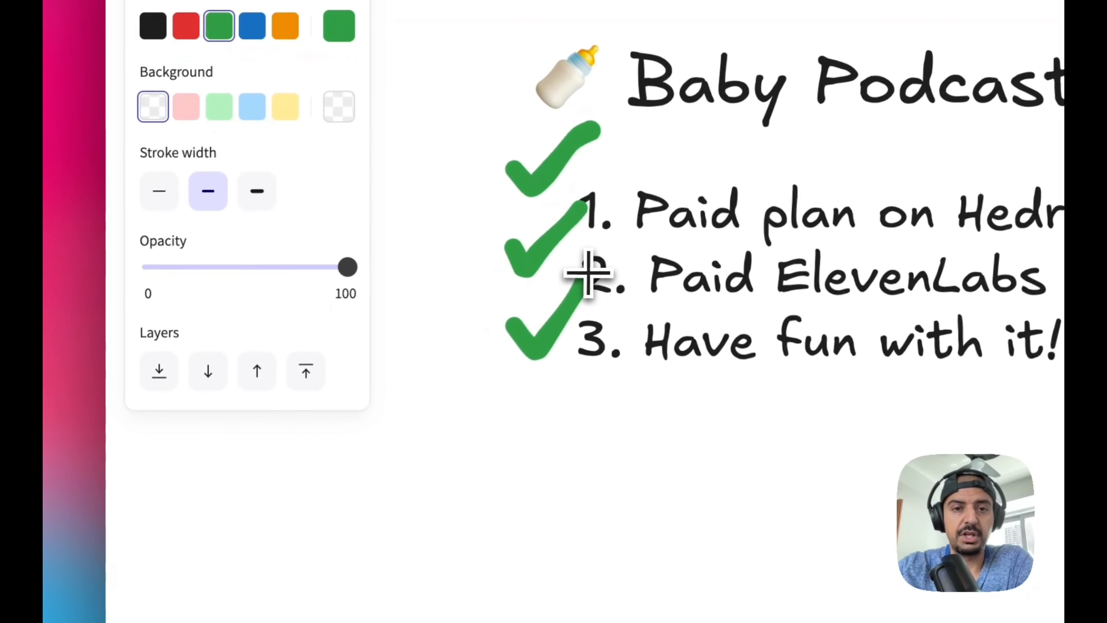